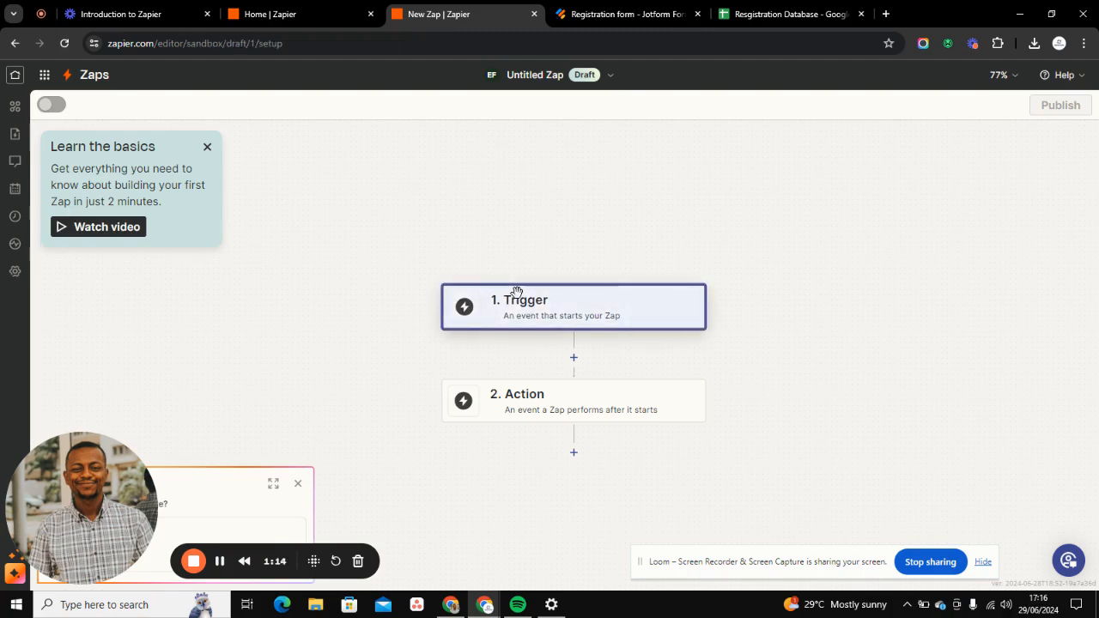
# - Set the Zap's trigger to the Jotform app with the New Submission event
pyautogui.click(516, 296)
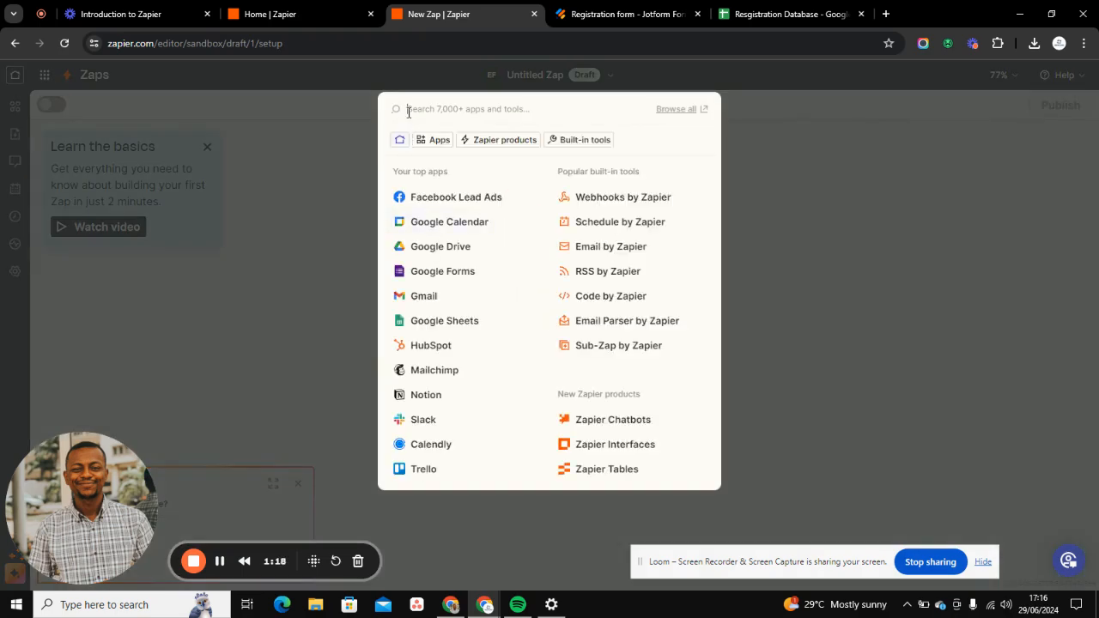
pyautogui.click(409, 111)
pyautogui.write('jot')
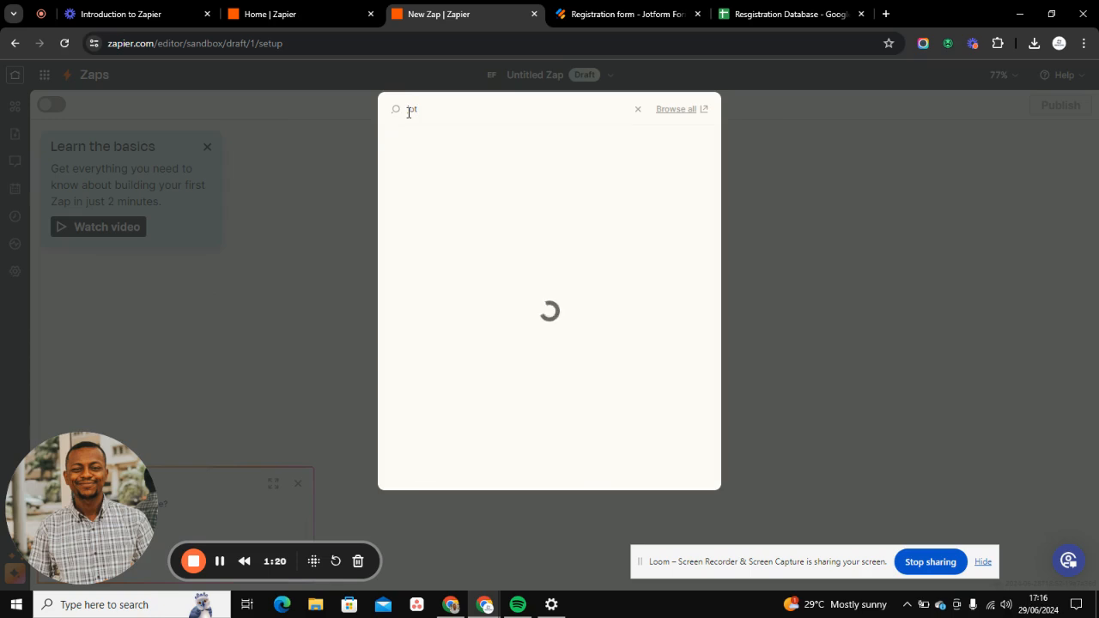
pyautogui.write('form')
pyautogui.click(444, 141)
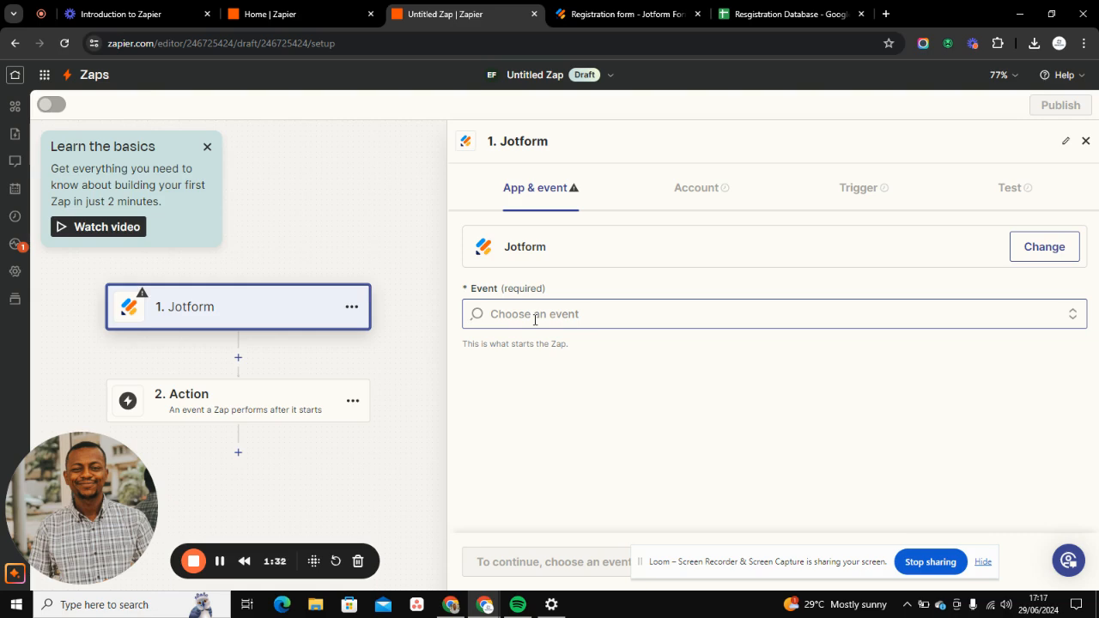
pyautogui.click(535, 320)
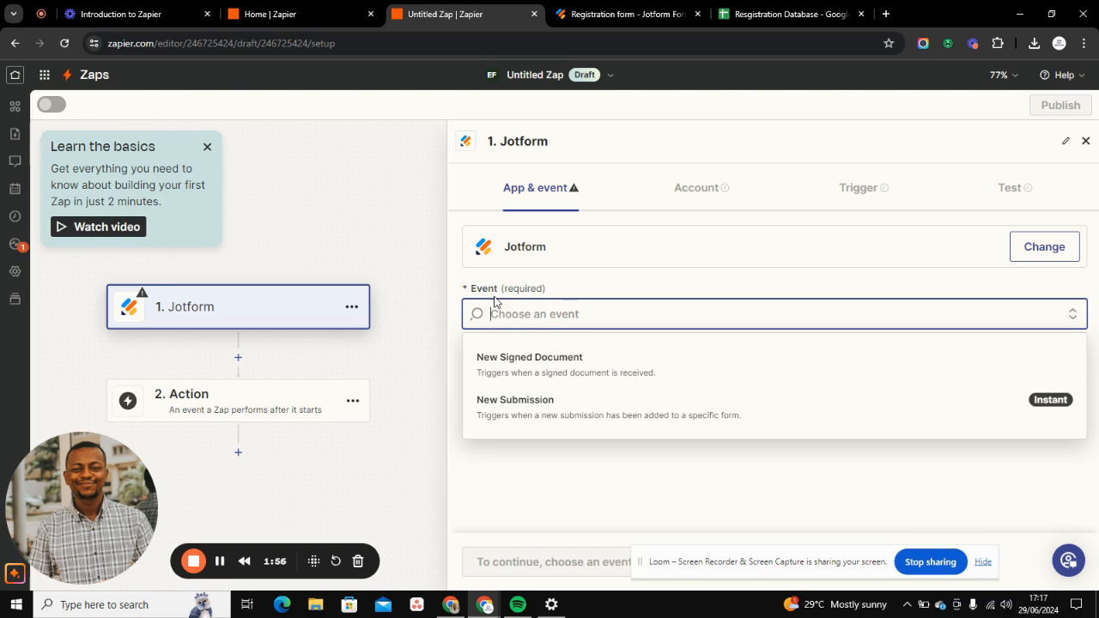
pyautogui.click(517, 404)
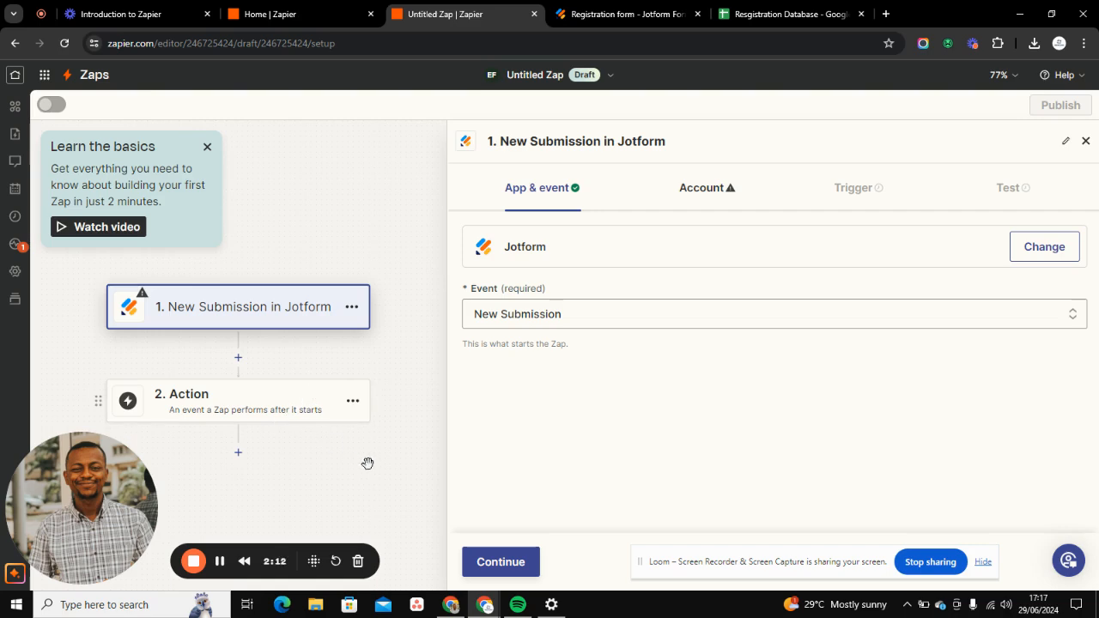
pyautogui.click(504, 574)
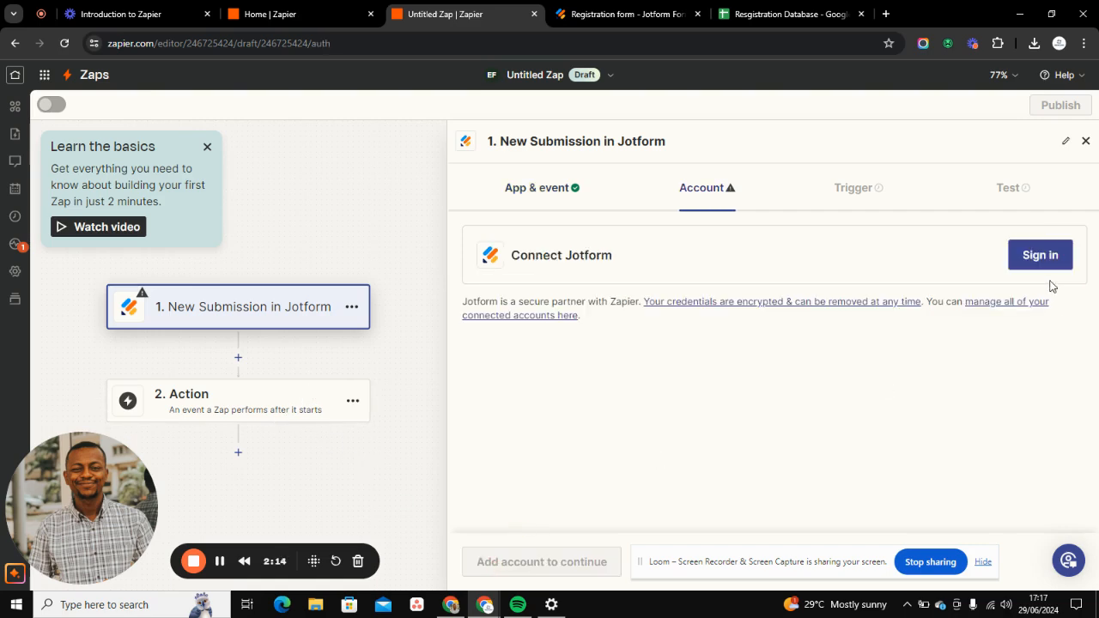
# - Connect the Jotform account with HIPAA compliance left at No and European datacenters set to Yes, and authorize Zapier's access
pyautogui.click(1045, 266)
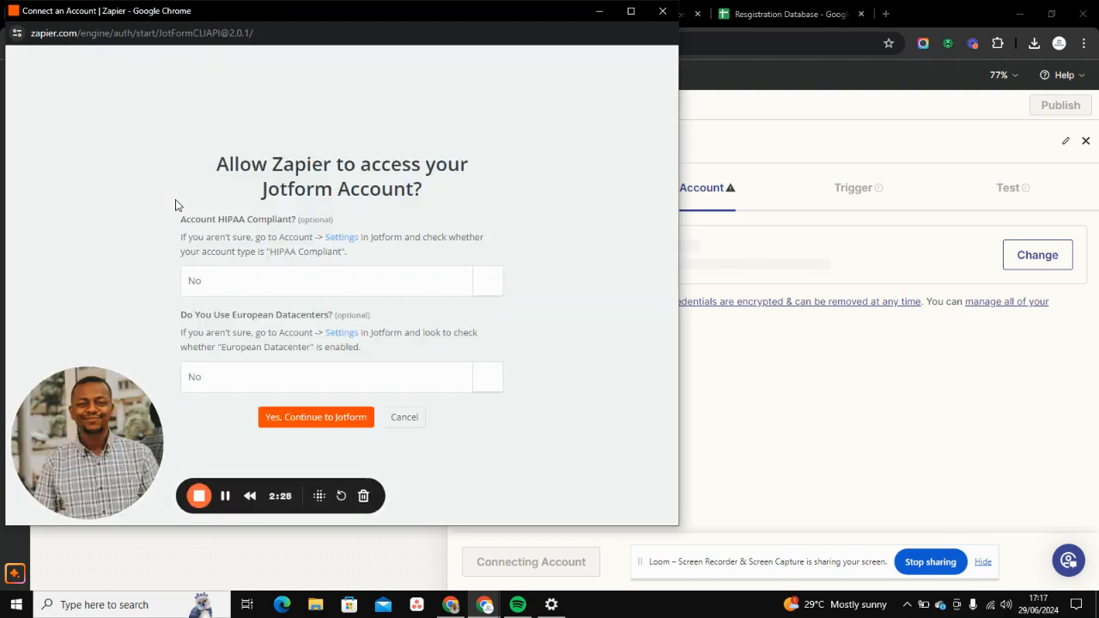
pyautogui.click(228, 286)
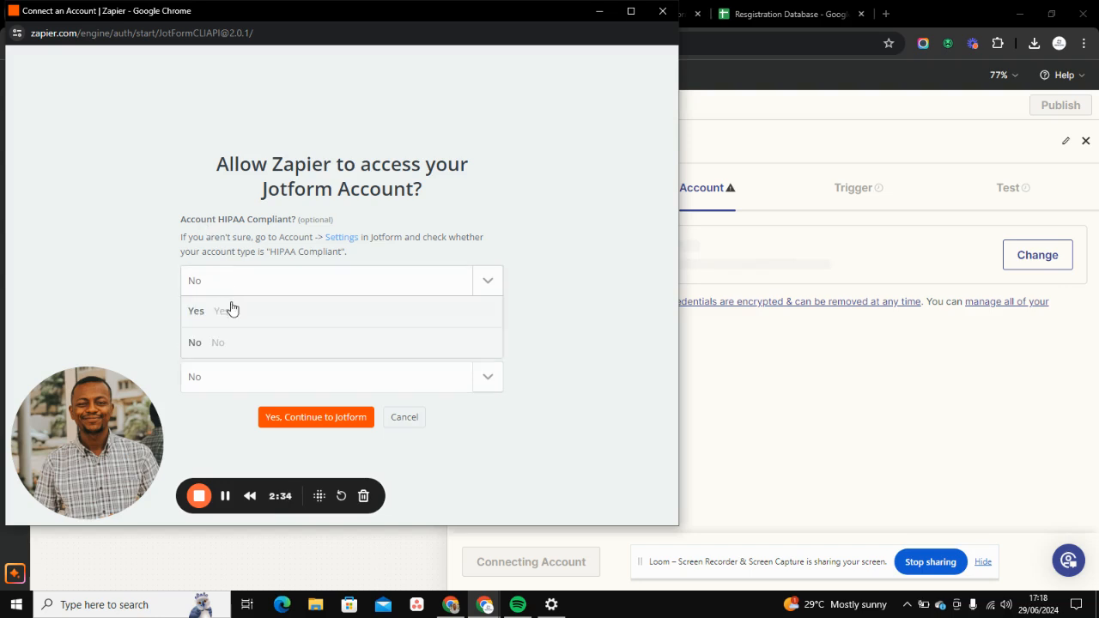
pyautogui.click(149, 355)
pyautogui.click(213, 387)
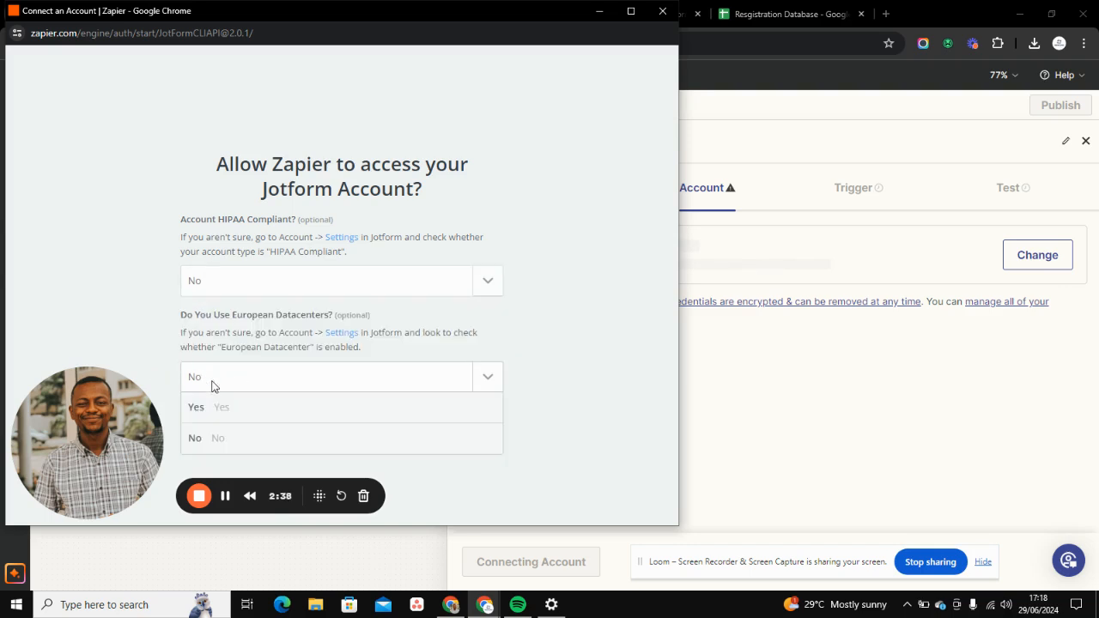
pyautogui.click(211, 407)
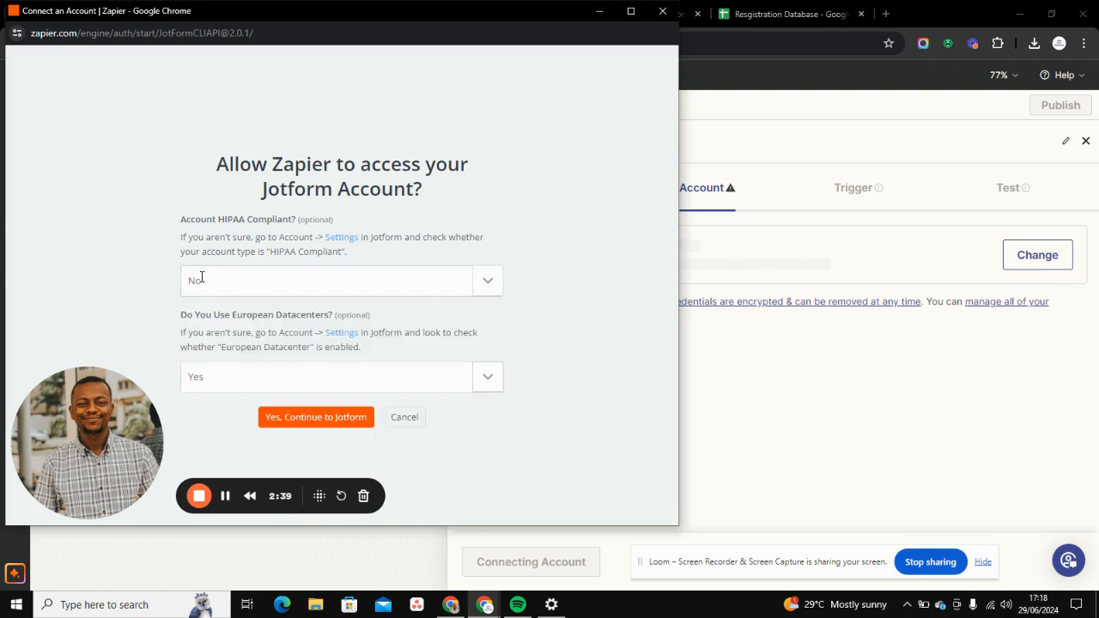
pyautogui.click(310, 419)
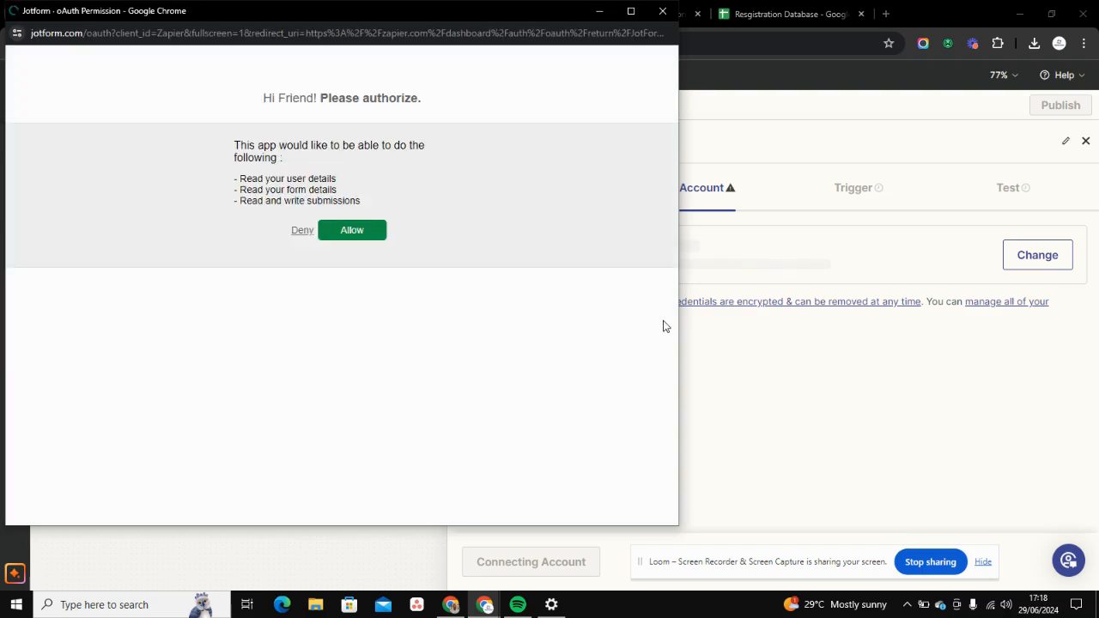
pyautogui.click(362, 232)
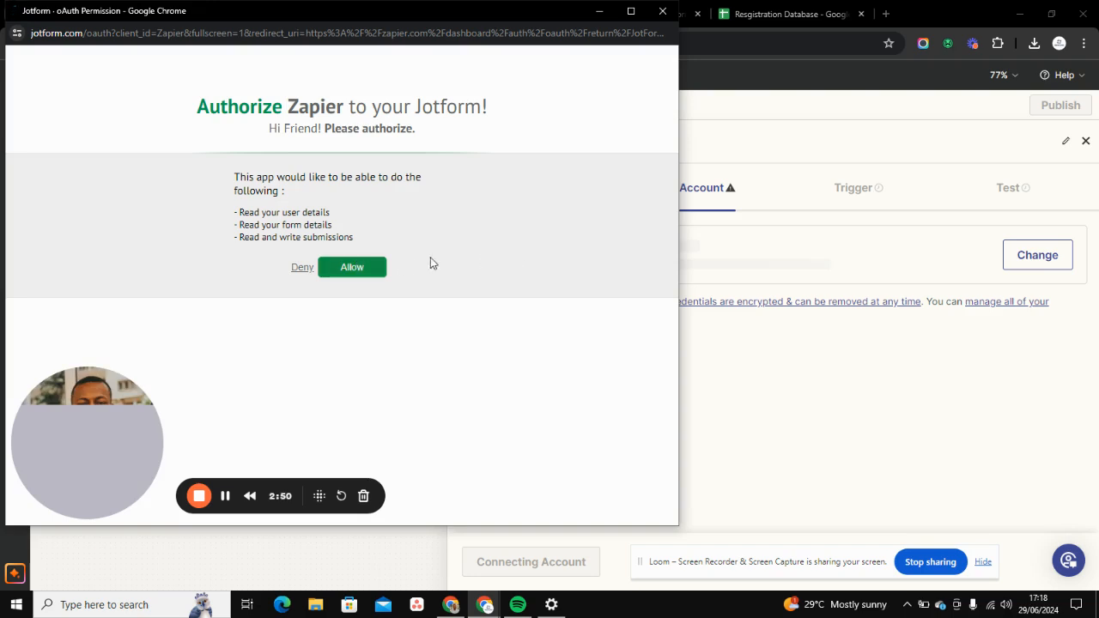
pyautogui.click(363, 270)
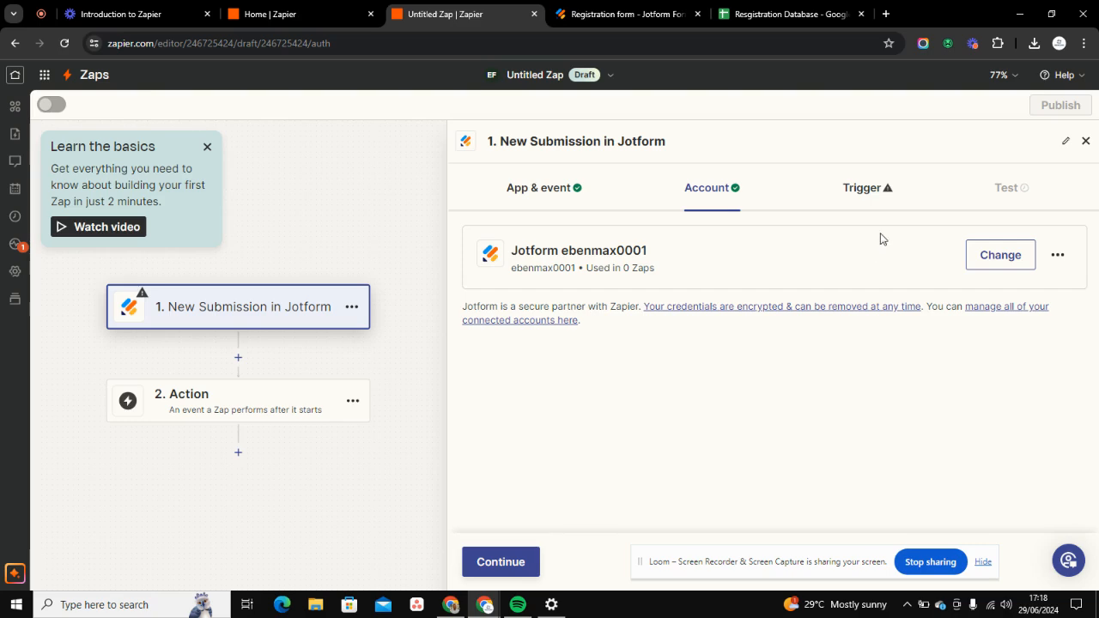
# - Choose Registration form as the Jotform form that the trigger watches for submissions
pyautogui.click(848, 196)
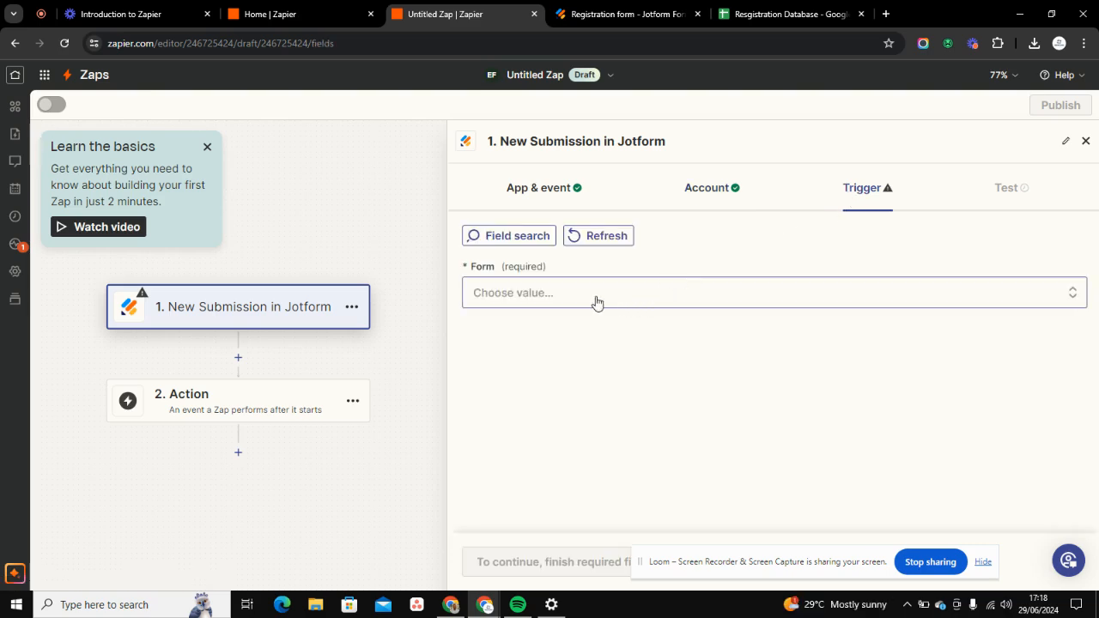
pyautogui.click(554, 296)
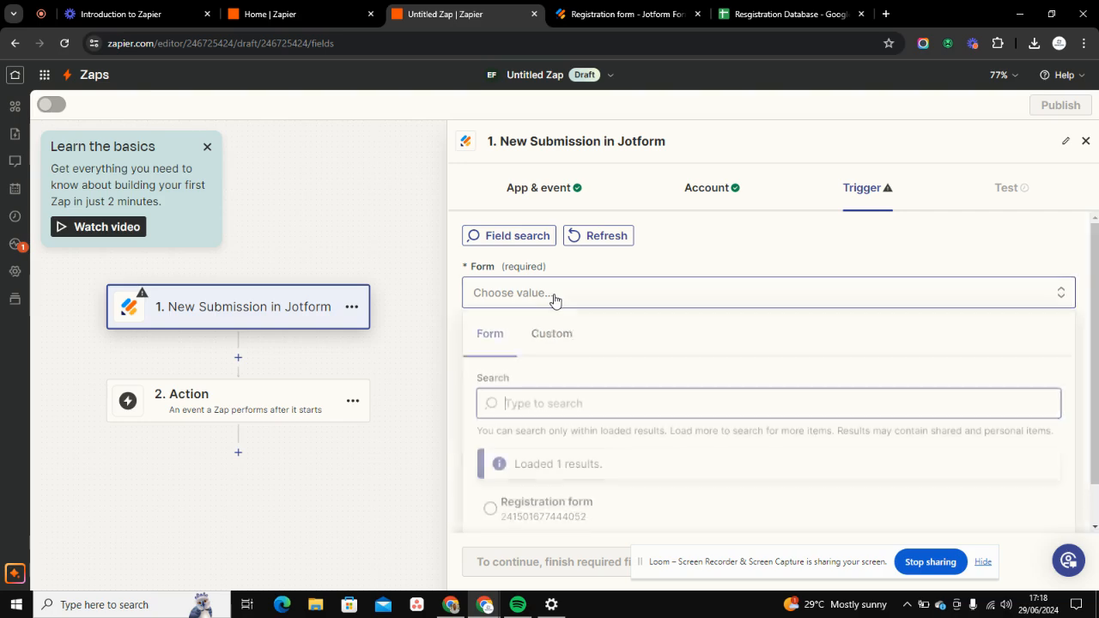
pyautogui.click(618, 8)
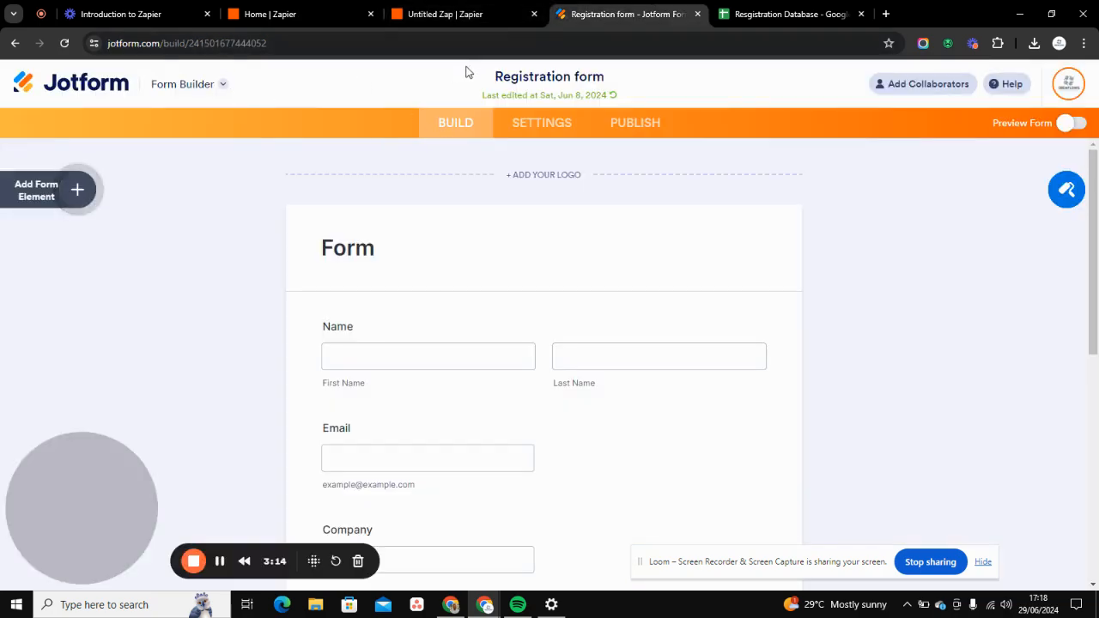
pyautogui.click(457, 20)
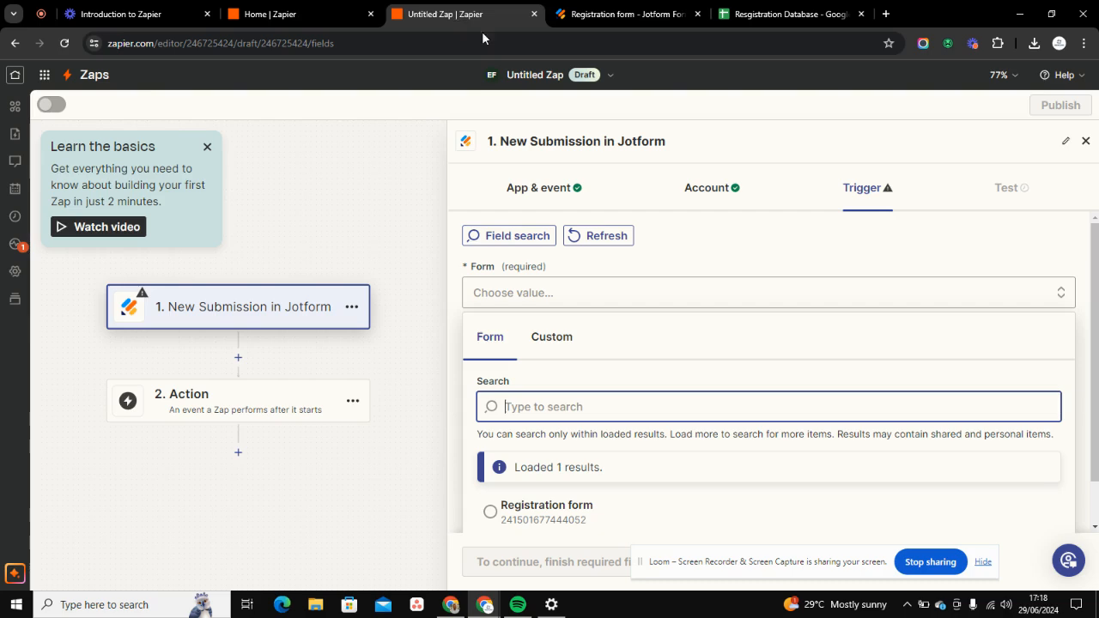
pyautogui.scroll(-1, 561, 472)
pyautogui.click(560, 479)
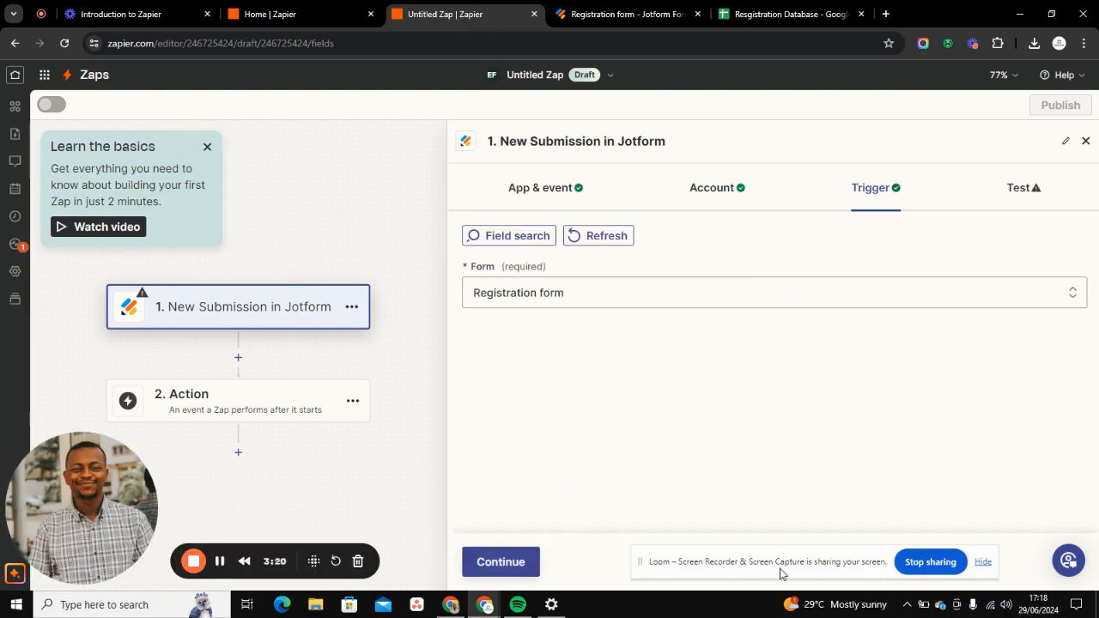
pyautogui.click(475, 570)
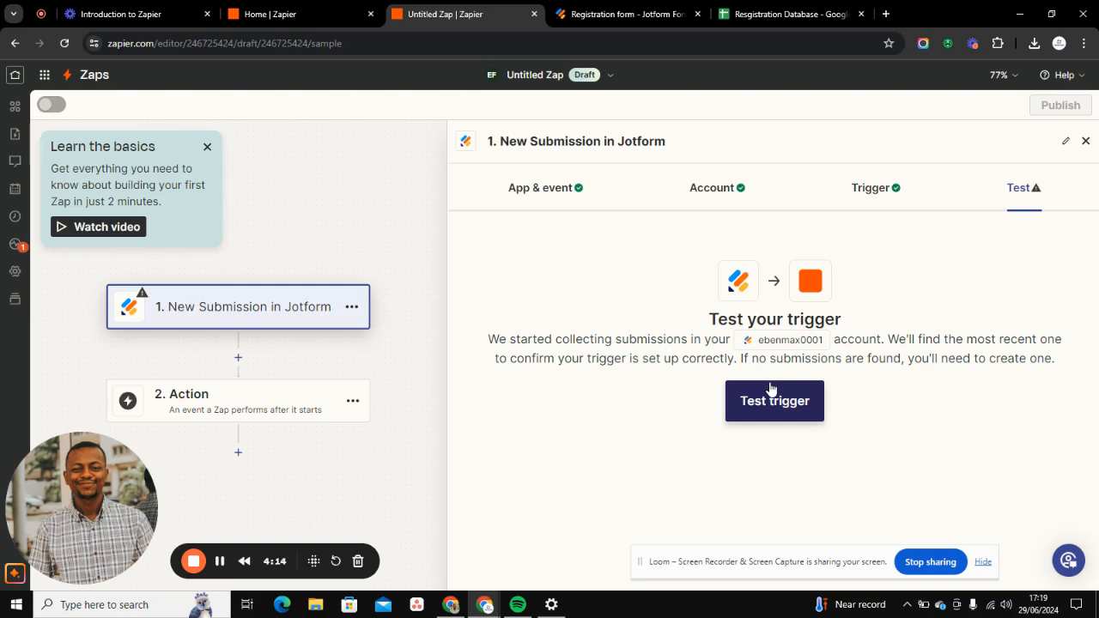
# - Test the Jotform trigger, review the submission's answers and look for new records
pyautogui.click(771, 391)
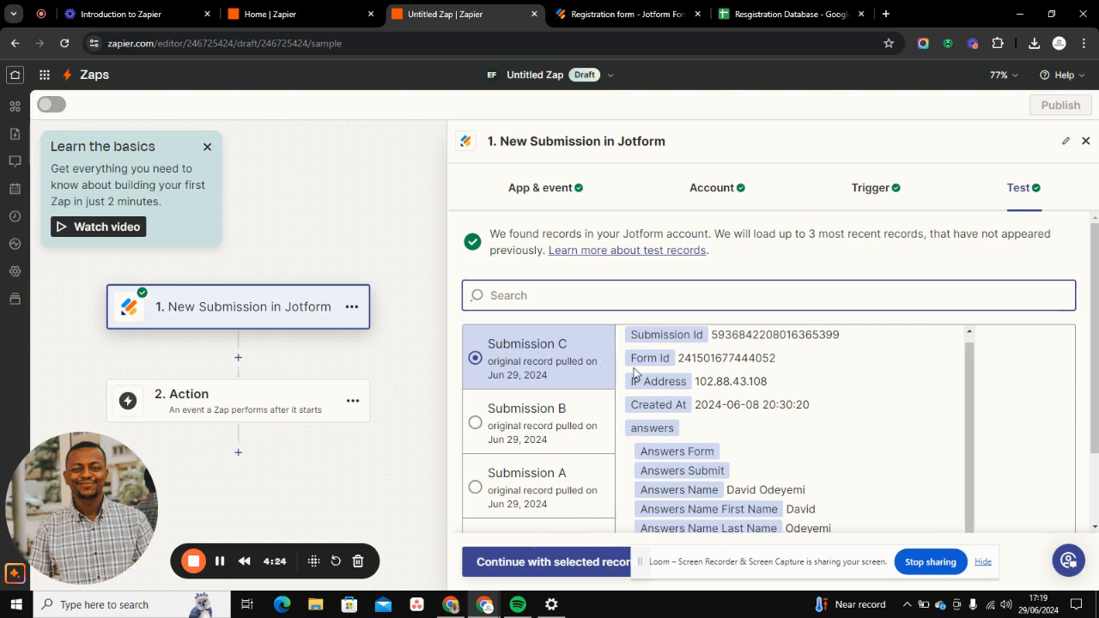
pyautogui.scroll(-3, 678, 412)
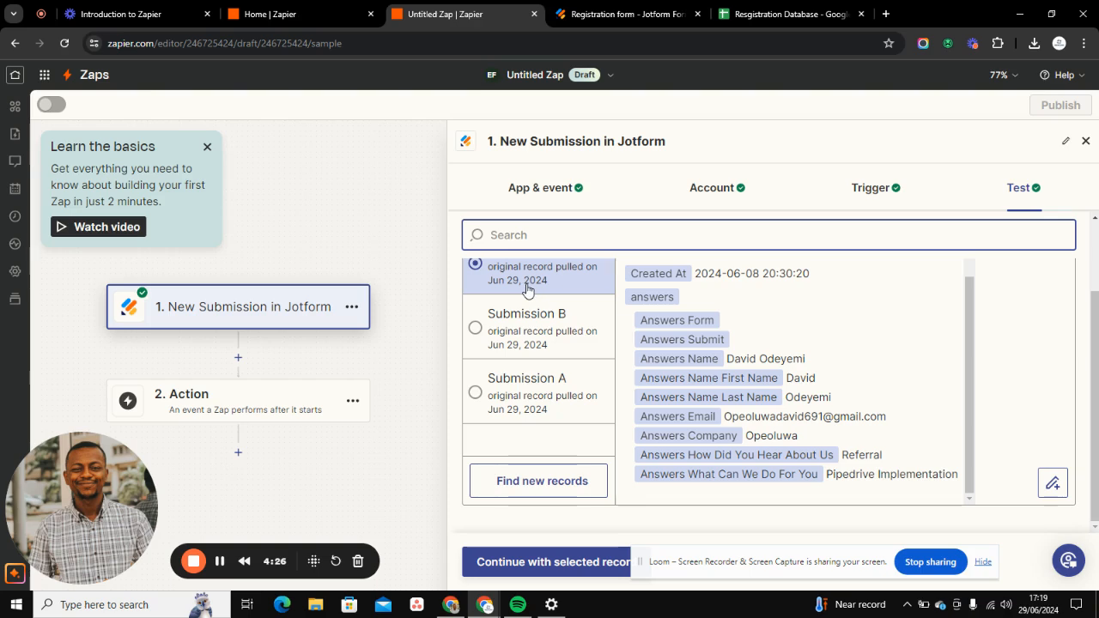
pyautogui.click(505, 484)
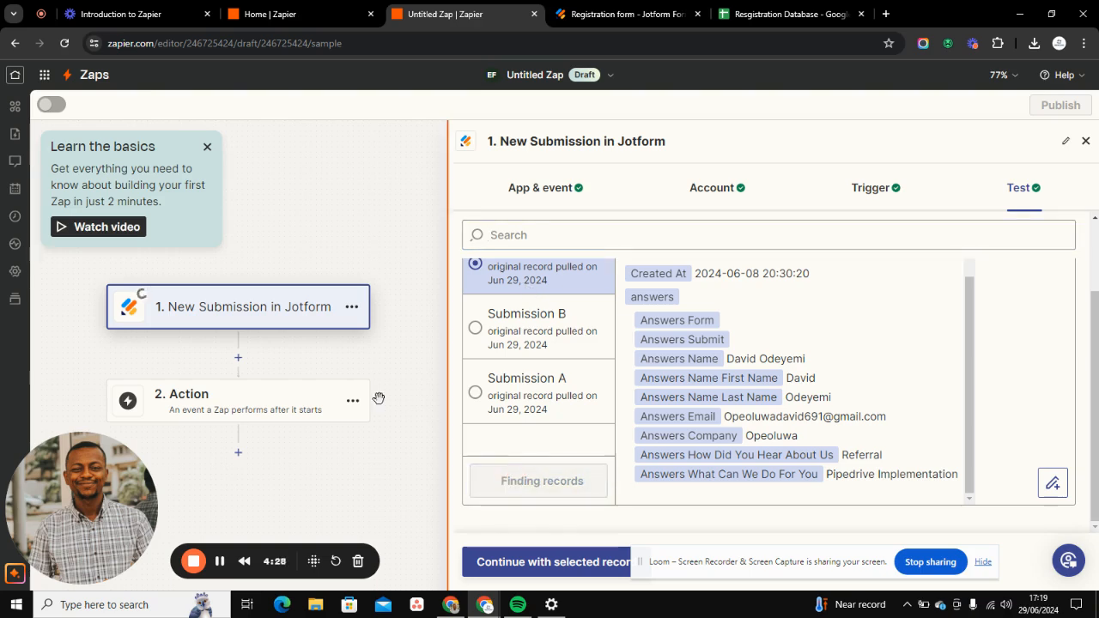
pyautogui.click(250, 401)
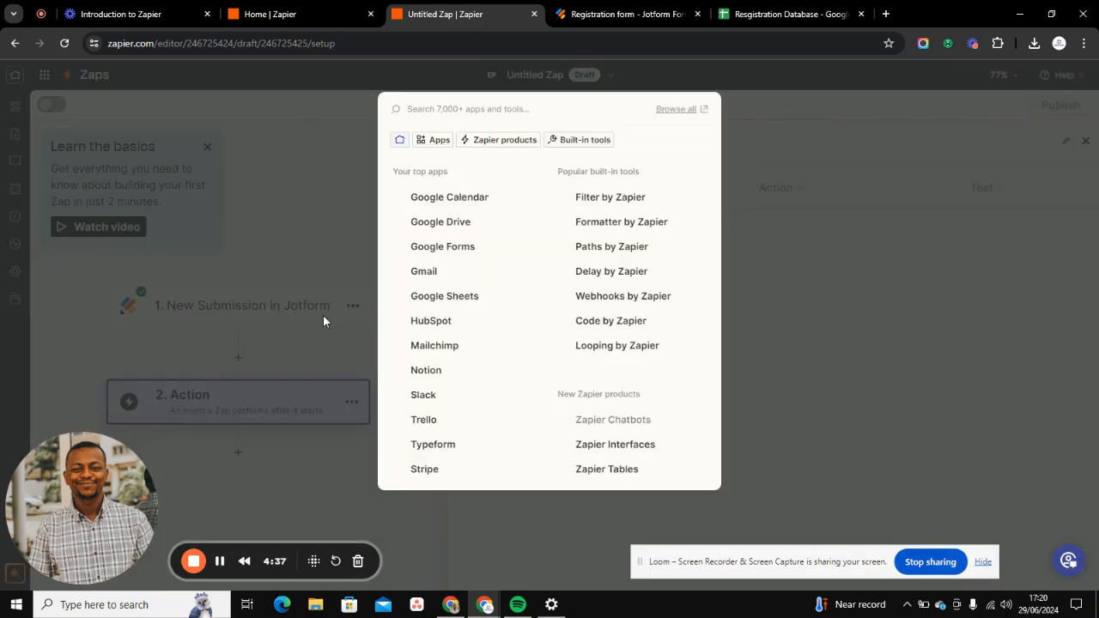
pyautogui.click(756, 221)
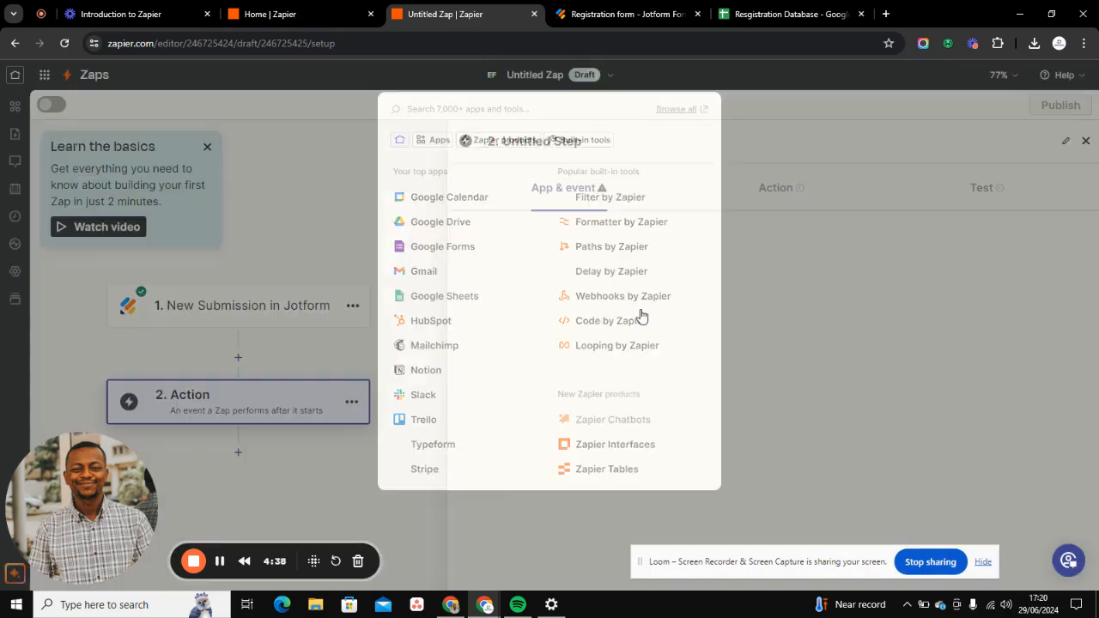
pyautogui.click(265, 385)
pyautogui.click(238, 314)
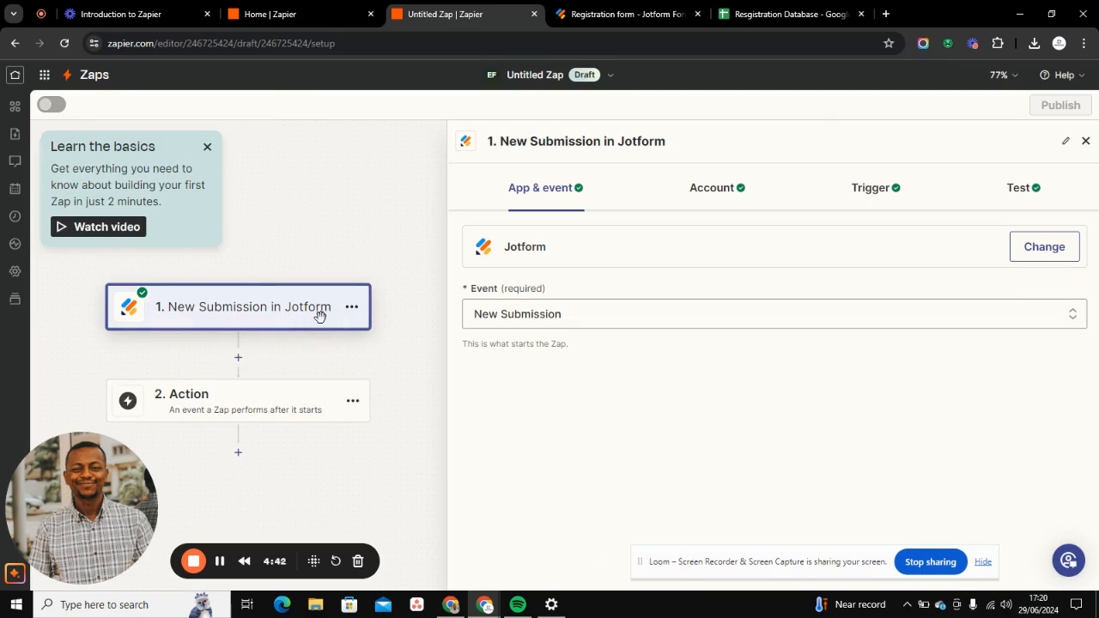
# - Set the Zap's action to Google Sheets with the Create Spreadsheet Row event
pyautogui.click(221, 412)
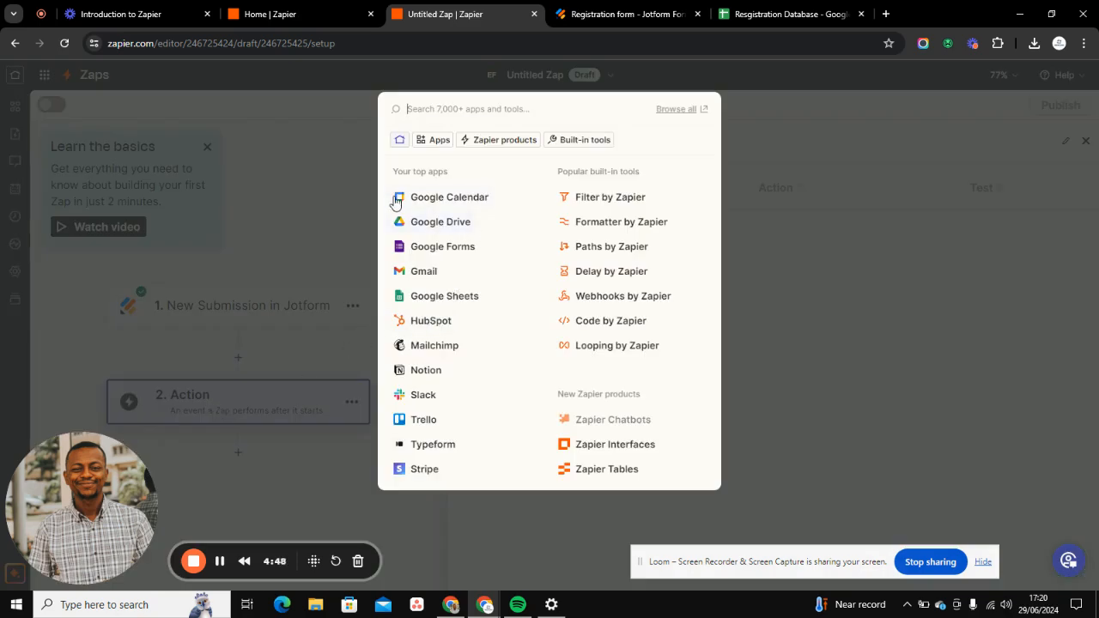
pyautogui.click(434, 297)
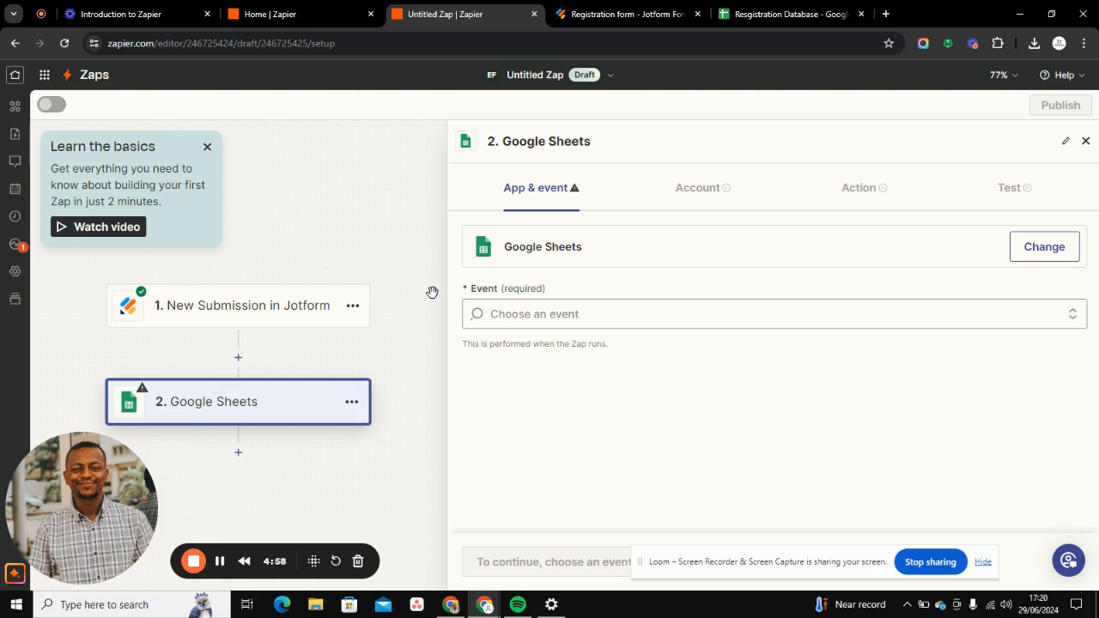
pyautogui.click(493, 314)
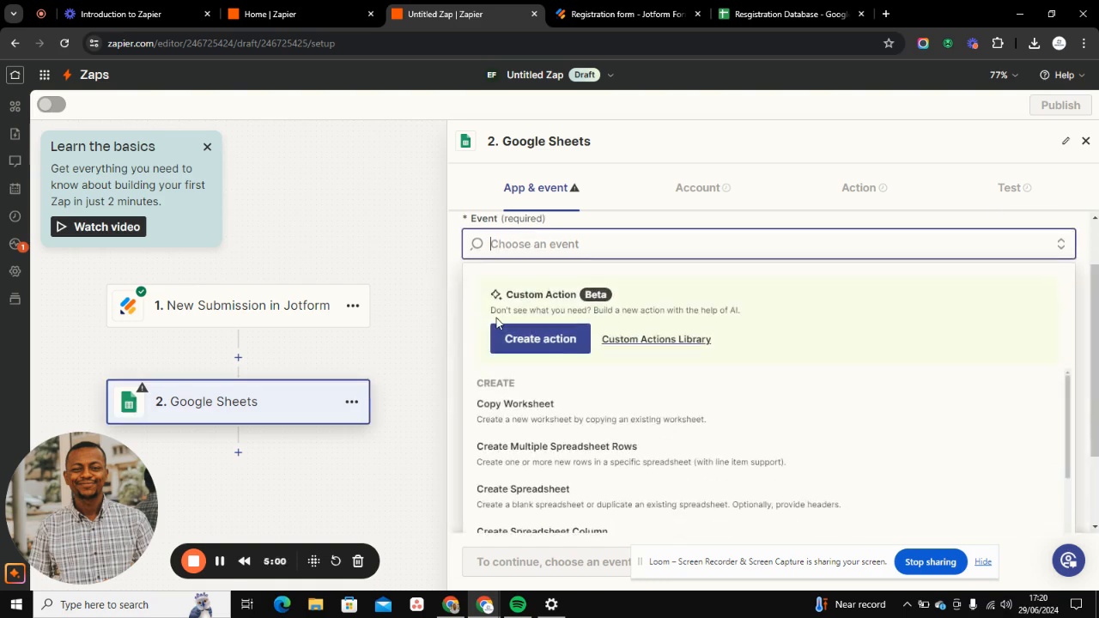
pyautogui.scroll(-1, 530, 403)
pyautogui.scroll(-5, 530, 403)
pyautogui.scroll(-2, 538, 433)
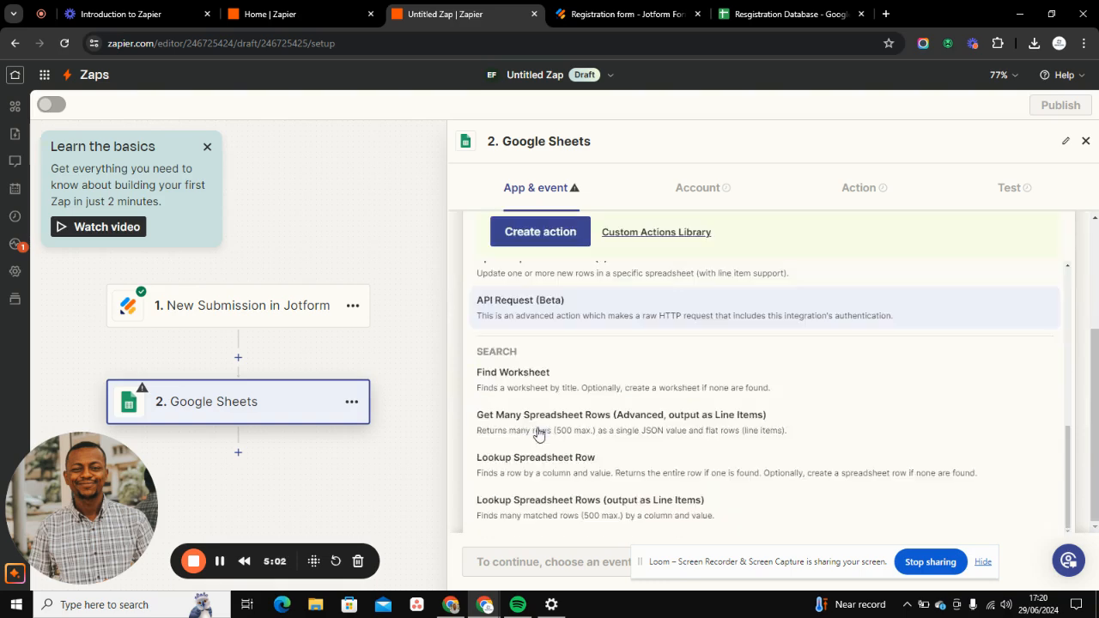
pyautogui.scroll(5, 536, 427)
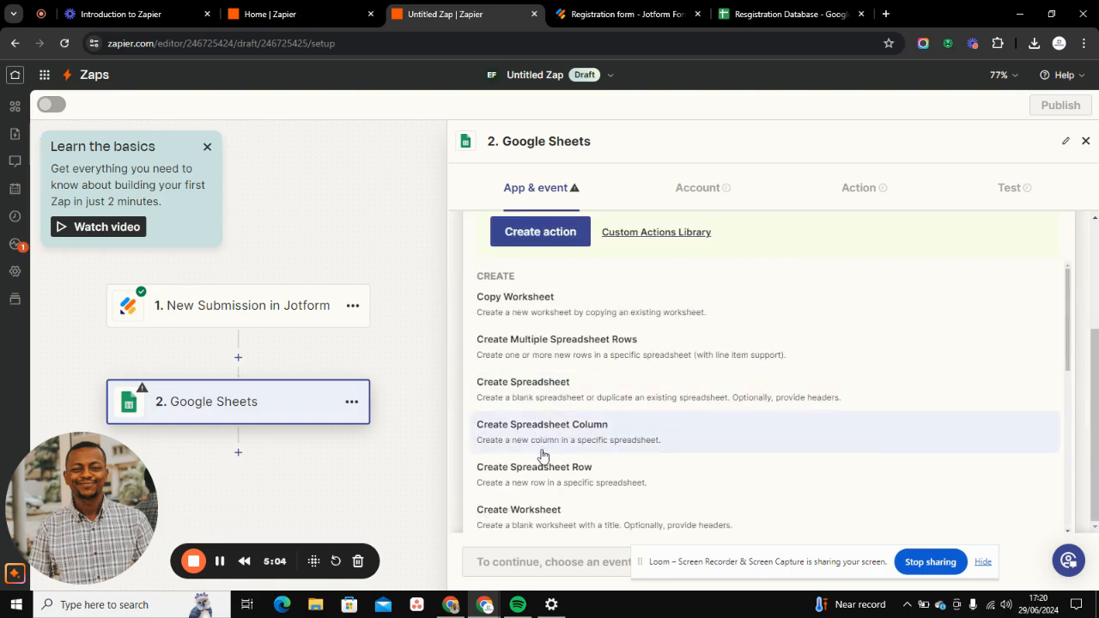
pyautogui.click(544, 474)
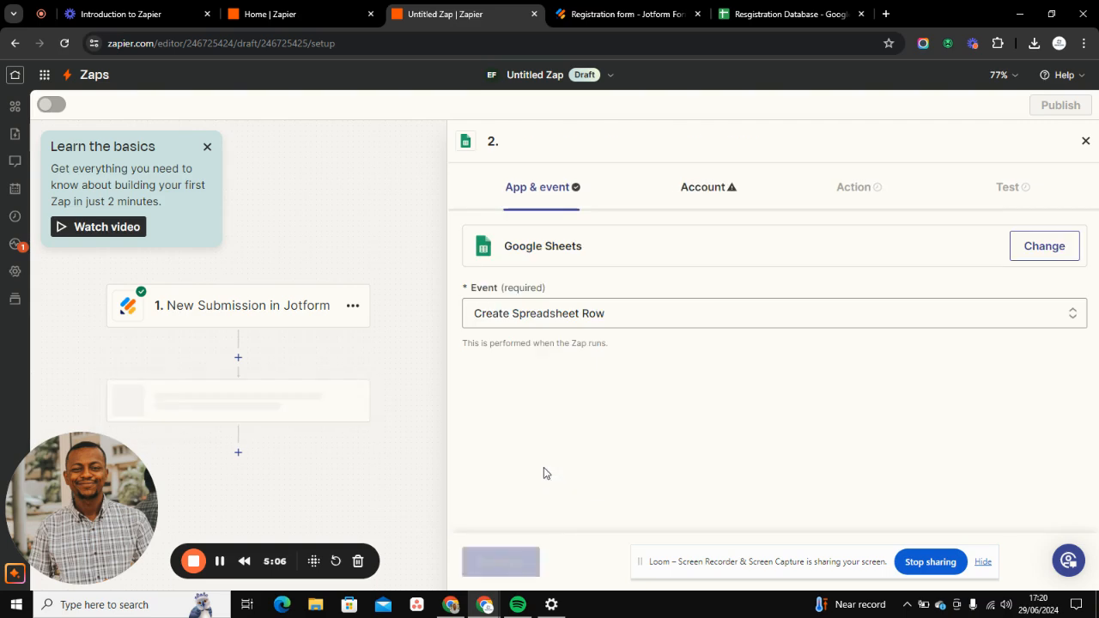
# - Examine the column headers of the Resgistration Database sheet and compare them with the fields of the Jotform Registration form
pyautogui.click(772, 14)
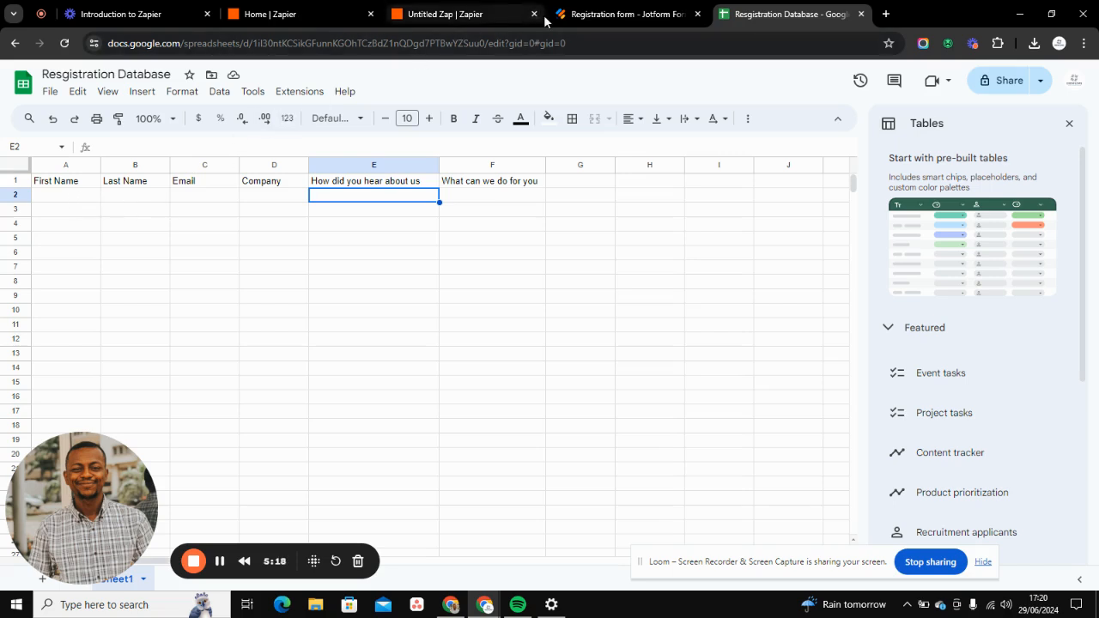
pyautogui.click(575, 19)
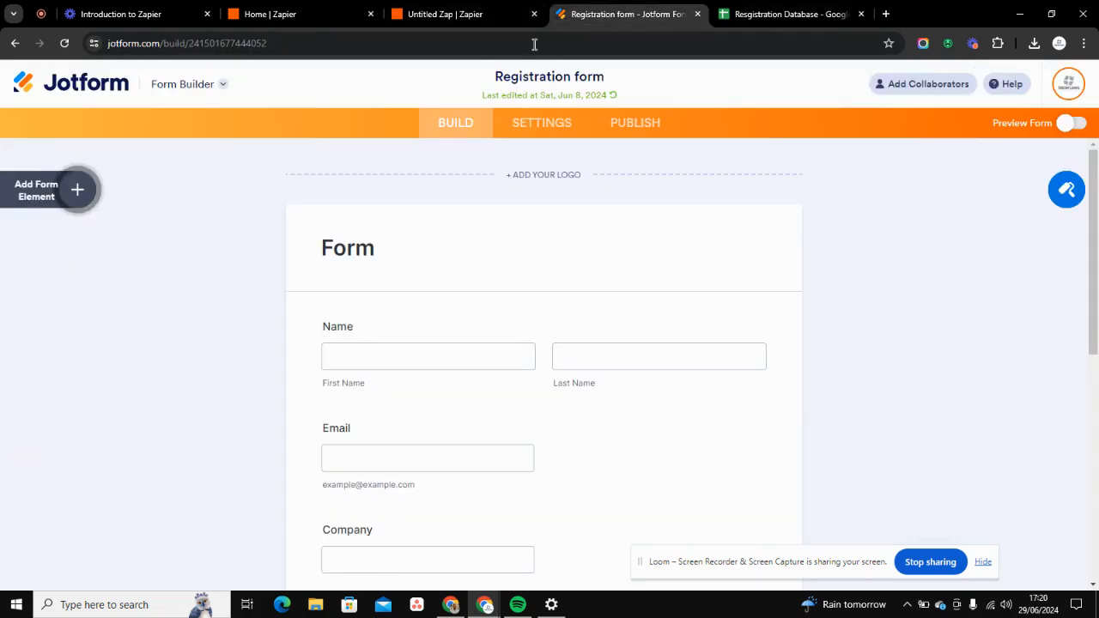
pyautogui.scroll(-4, 375, 297)
pyautogui.scroll(5, 376, 297)
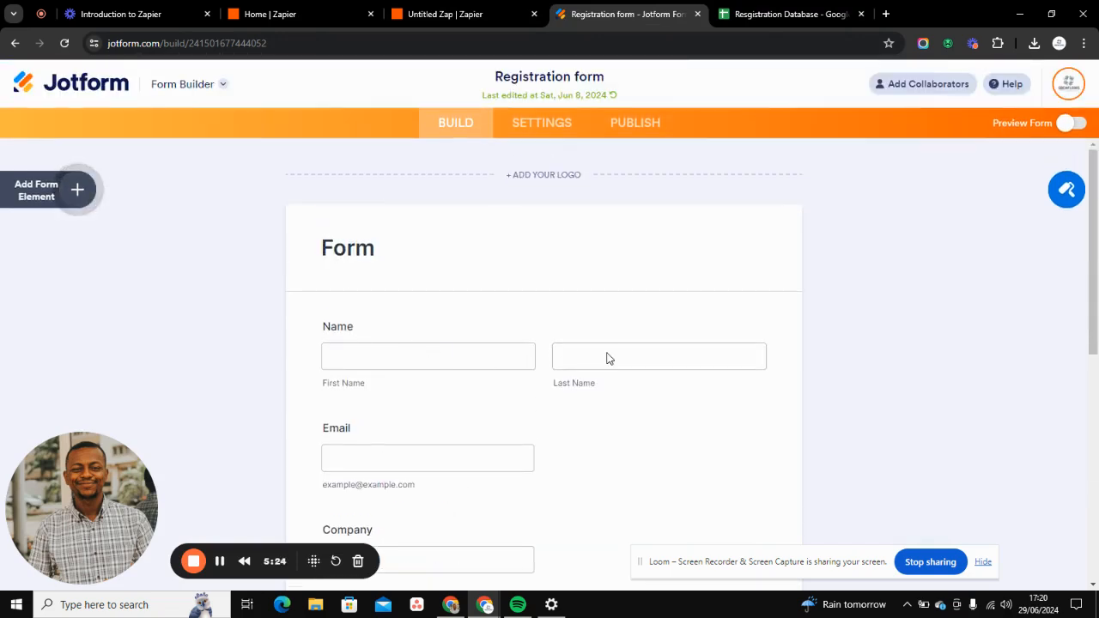
pyautogui.scroll(-5, 432, 363)
pyautogui.scroll(5, 371, 236)
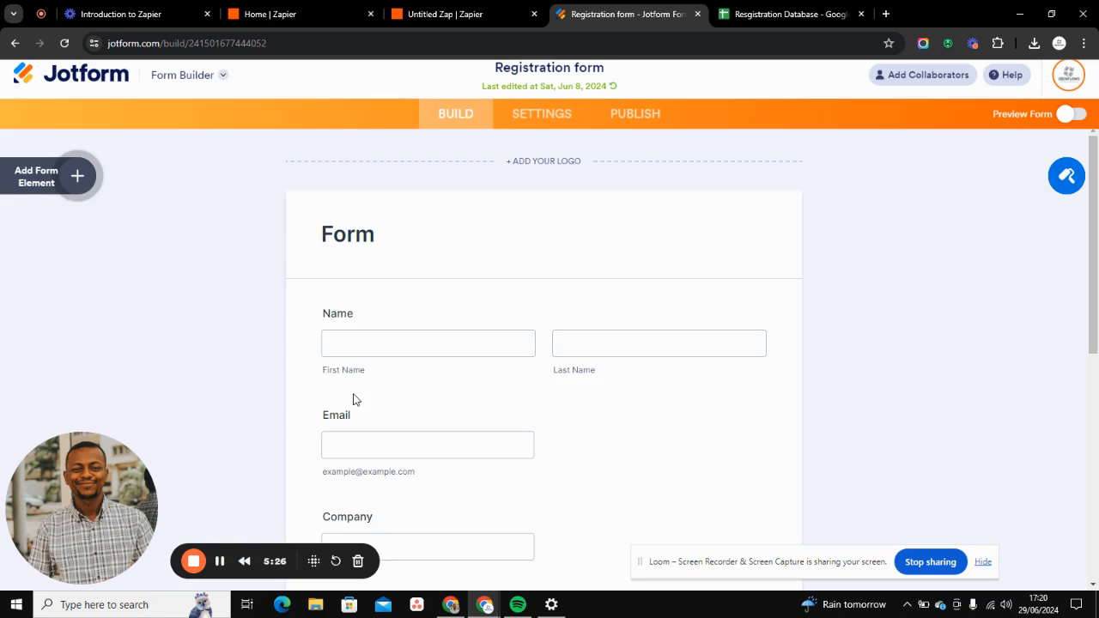
# - Review the questions on the Jotform Registration form against the columns of the Resgistration Database sheet
pyautogui.scroll(-8, 372, 452)
pyautogui.scroll(8, 366, 404)
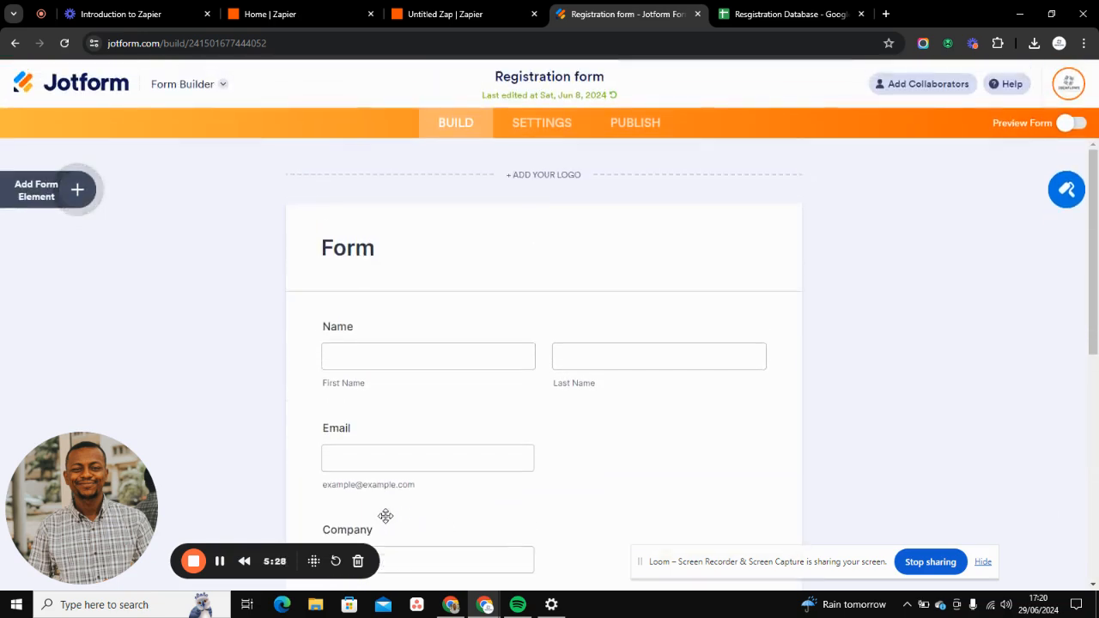
pyautogui.scroll(-5, 383, 515)
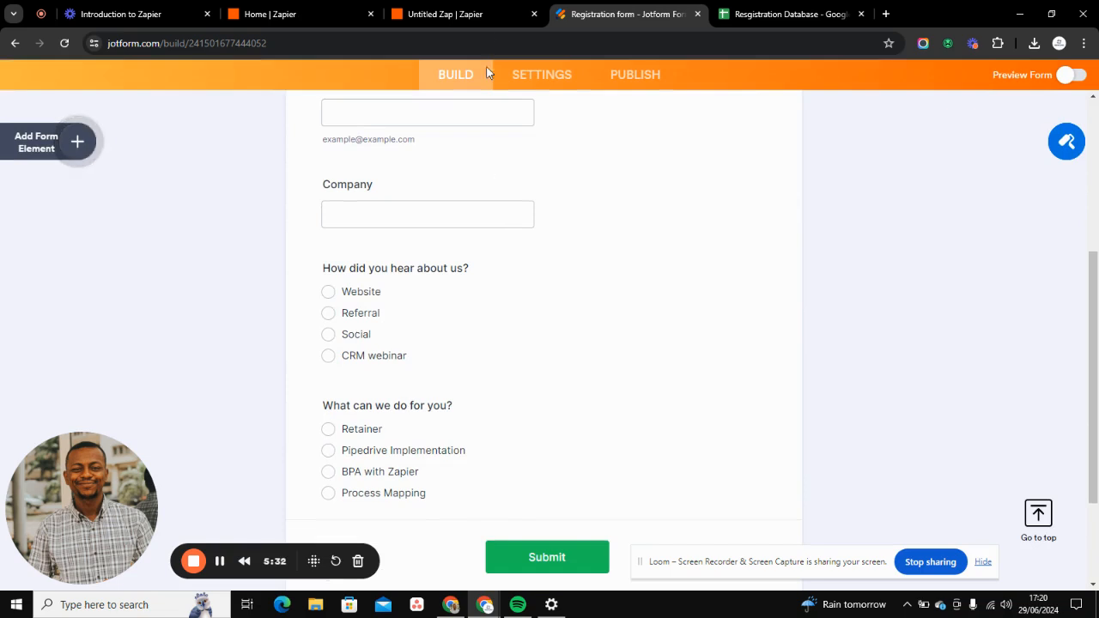
pyautogui.click(722, 12)
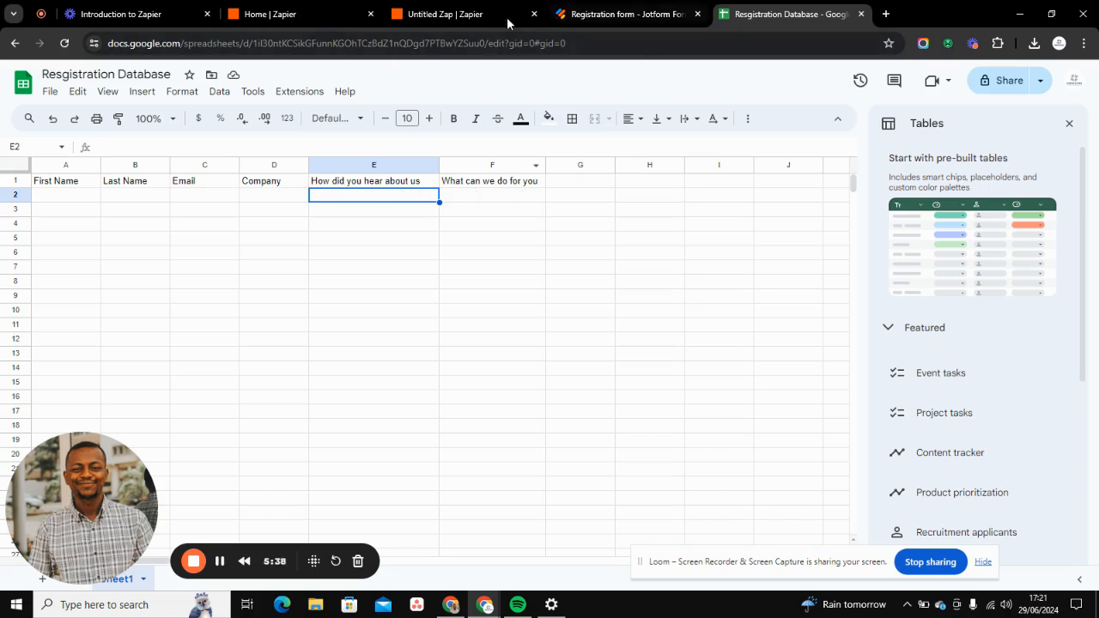
# - Return to the Zap and connect the Google account to its Google Sheets action, granting Zapier access
pyautogui.click(437, 17)
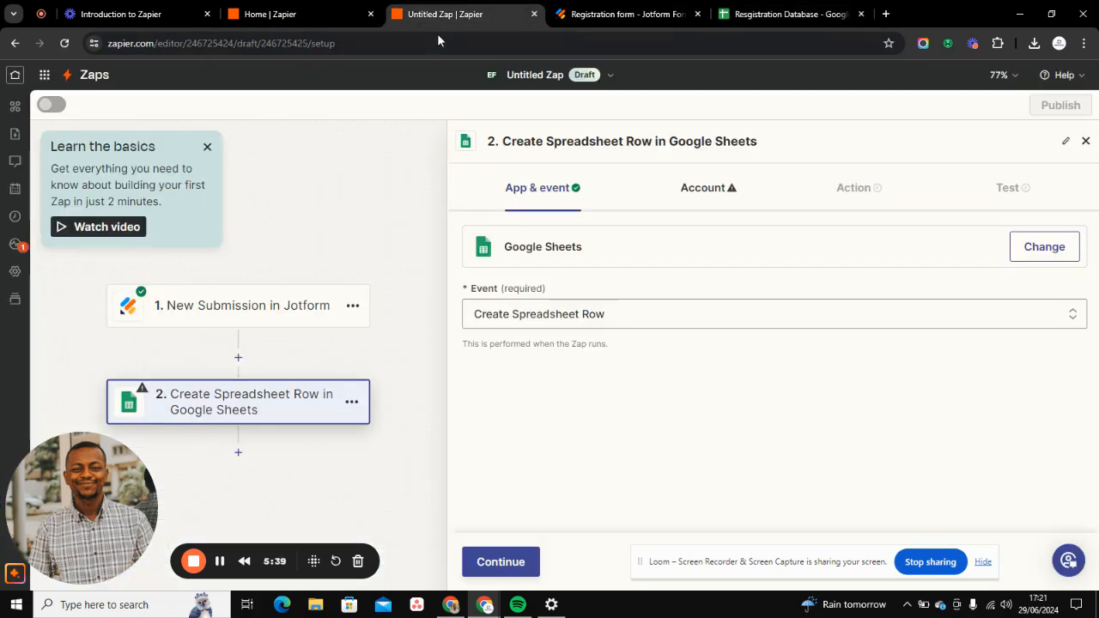
pyautogui.click(501, 562)
pyautogui.click(1047, 252)
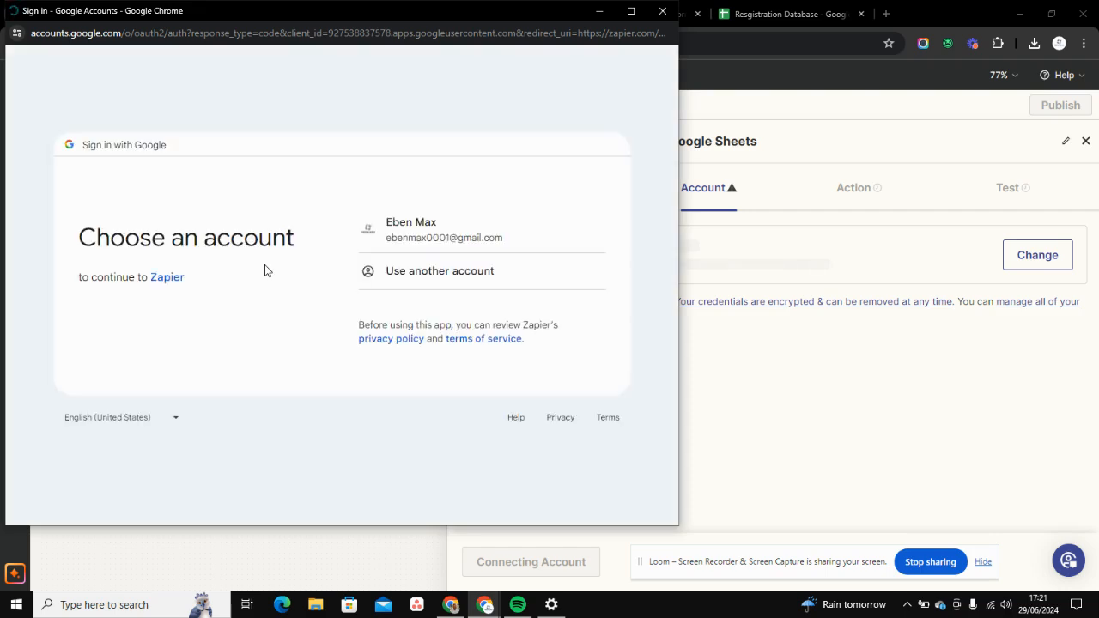
pyautogui.click(430, 238)
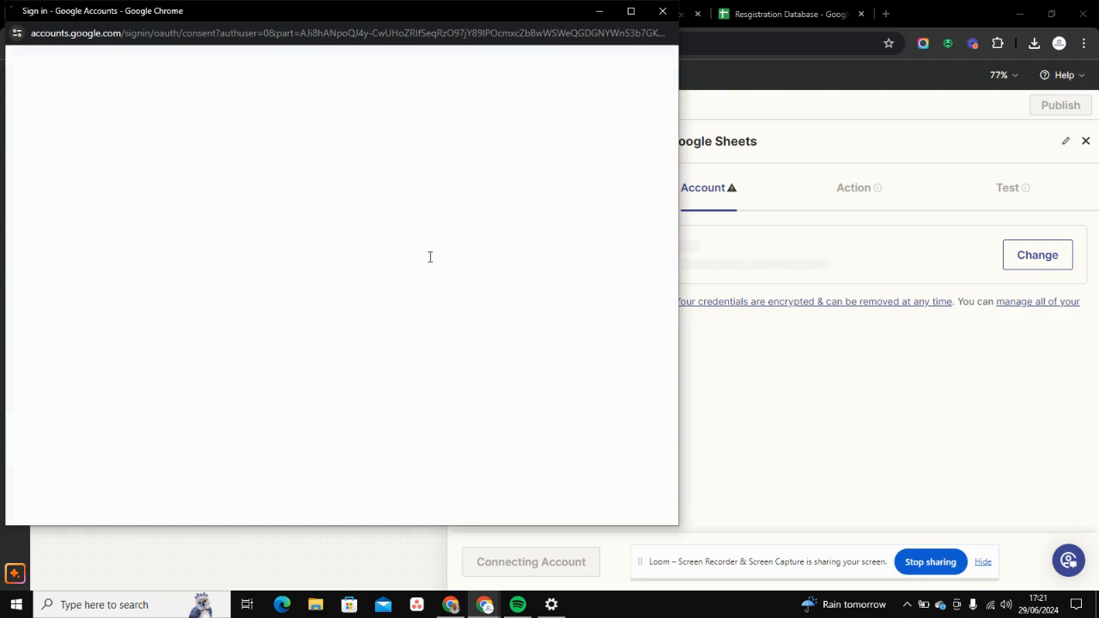
pyautogui.click(410, 452)
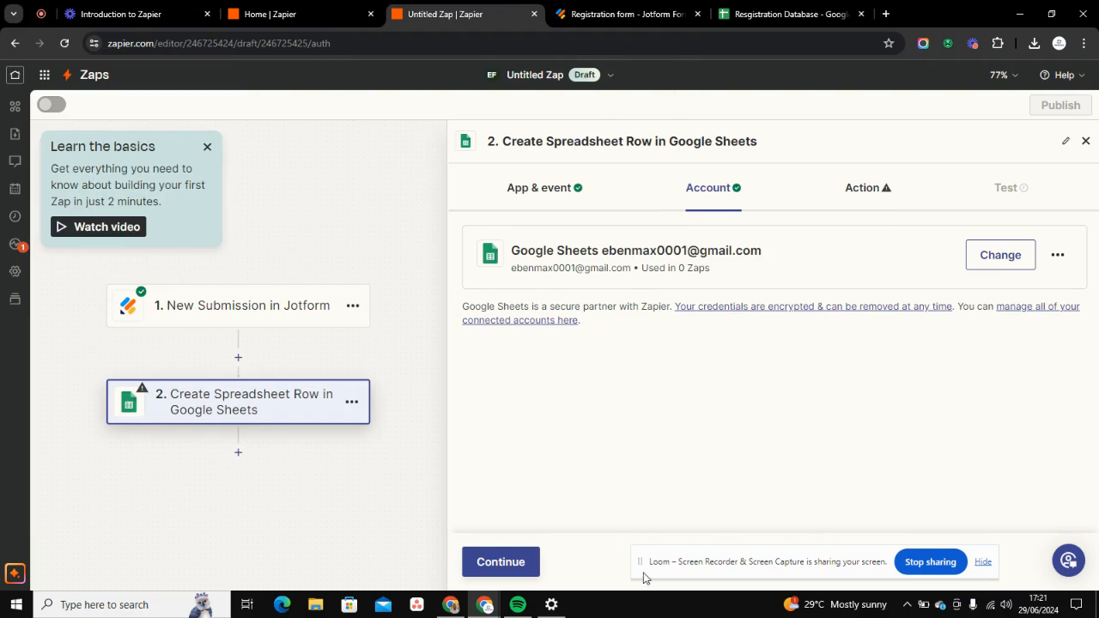
pyautogui.click(503, 559)
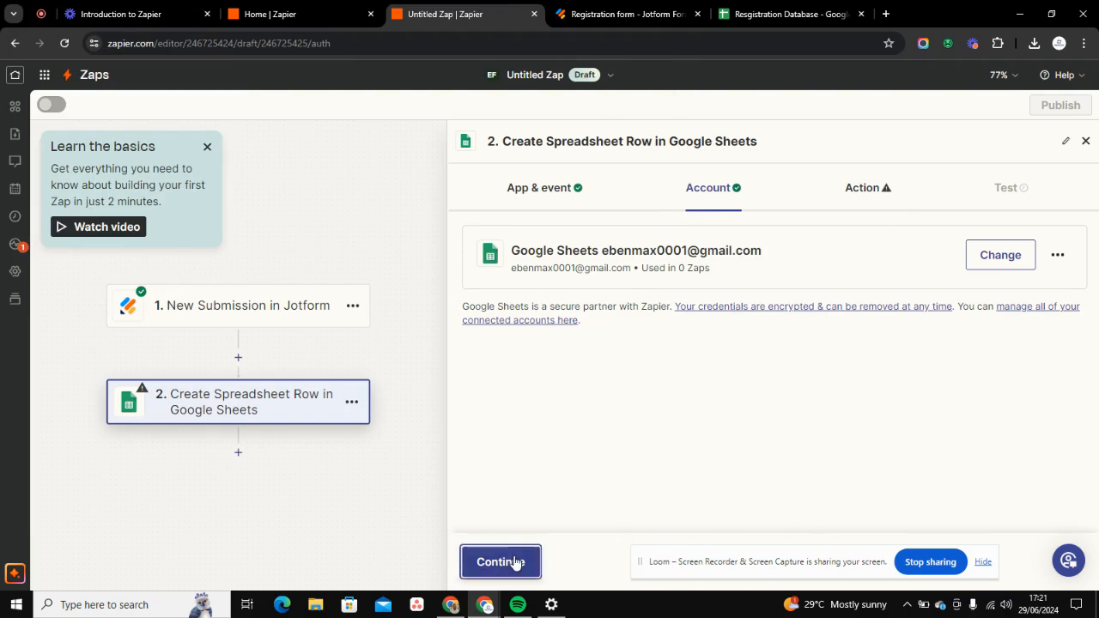
# - Set the action's drive to My Google Drive and its spreadsheet to Resgistration Database, checking the name against the open sheet
pyautogui.click(567, 292)
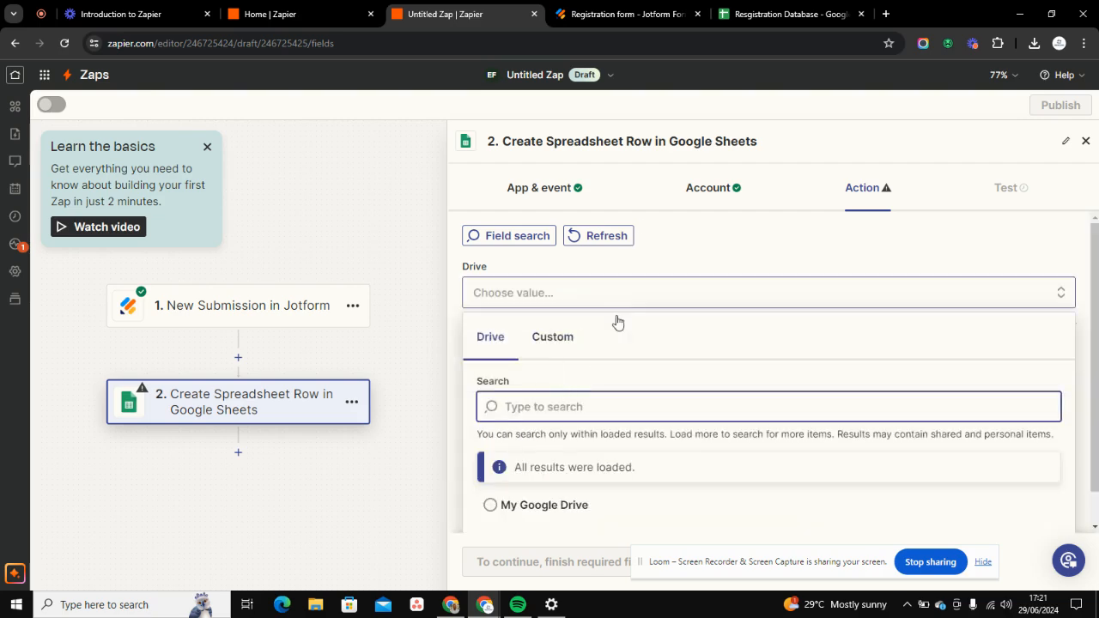
pyautogui.click(504, 506)
pyautogui.click(541, 373)
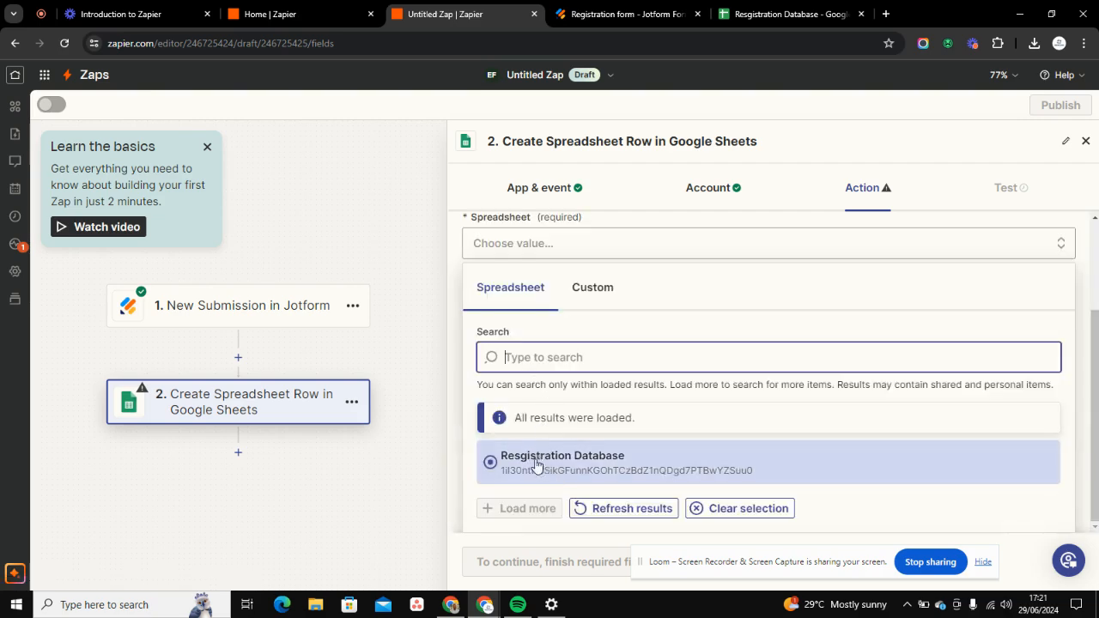
pyautogui.click(715, 16)
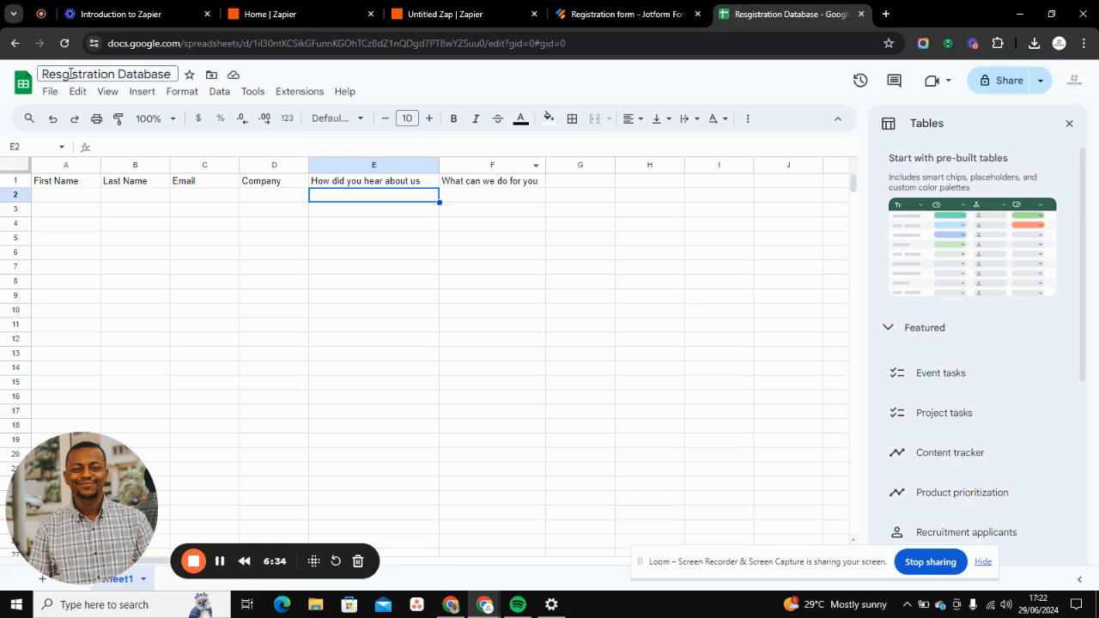
pyautogui.click(446, 14)
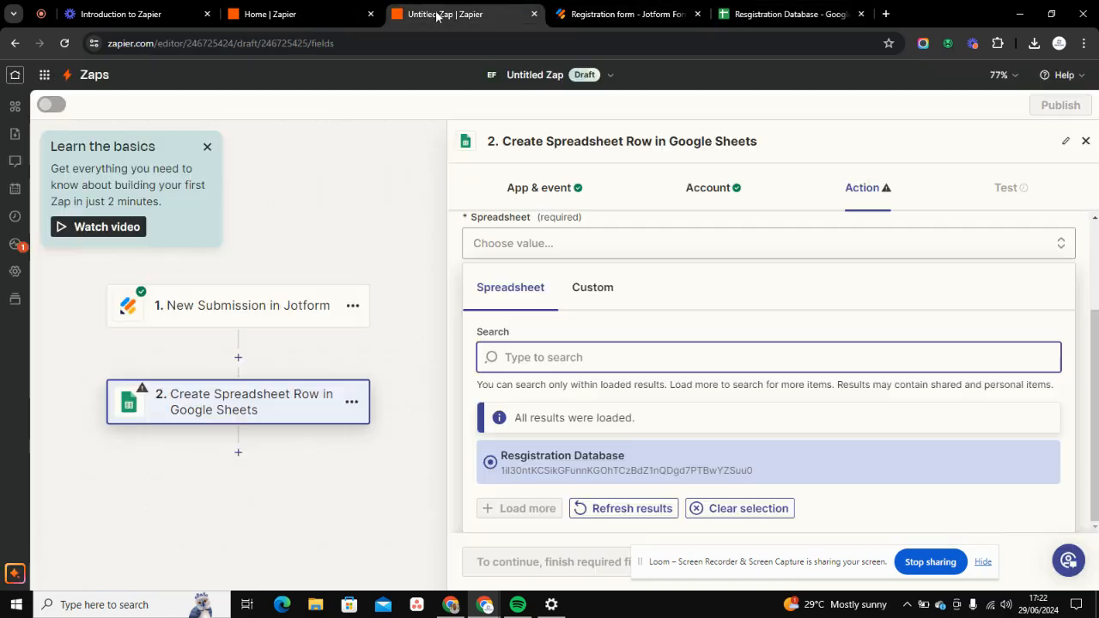
pyautogui.click(510, 453)
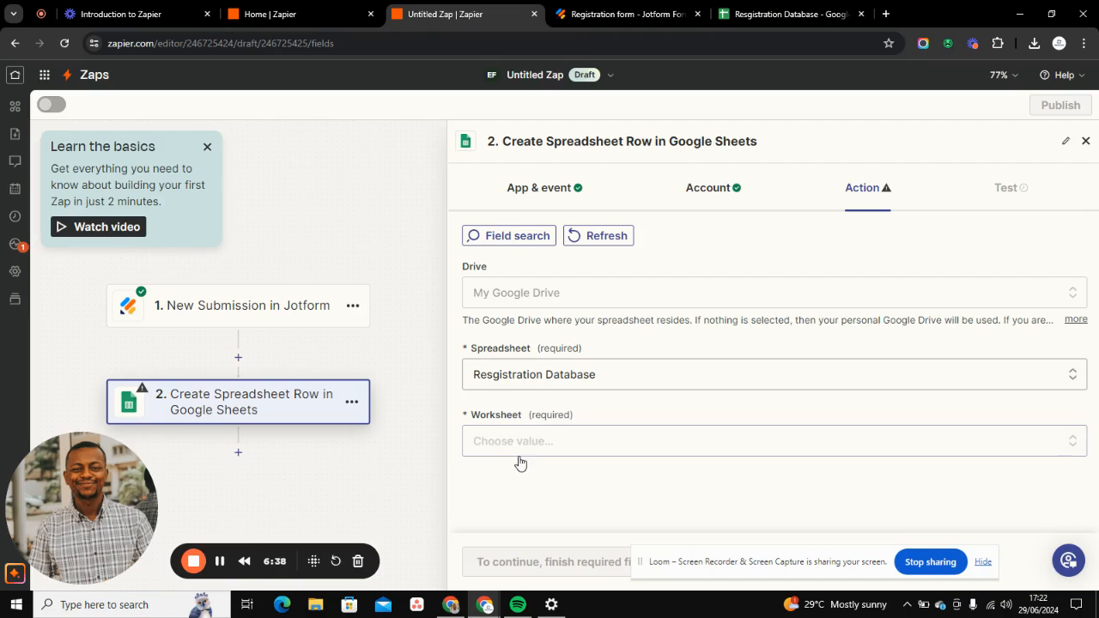
# - Set the action's worksheet to Sheet1 and look over the column fields that it offers for mapping
pyautogui.click(521, 452)
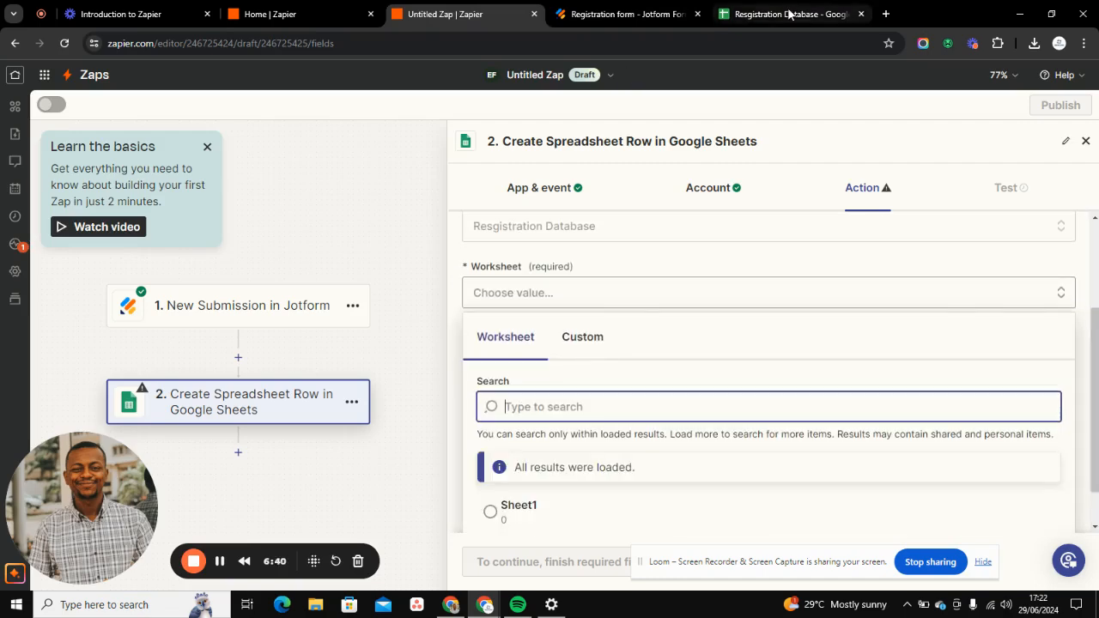
pyautogui.click(760, 15)
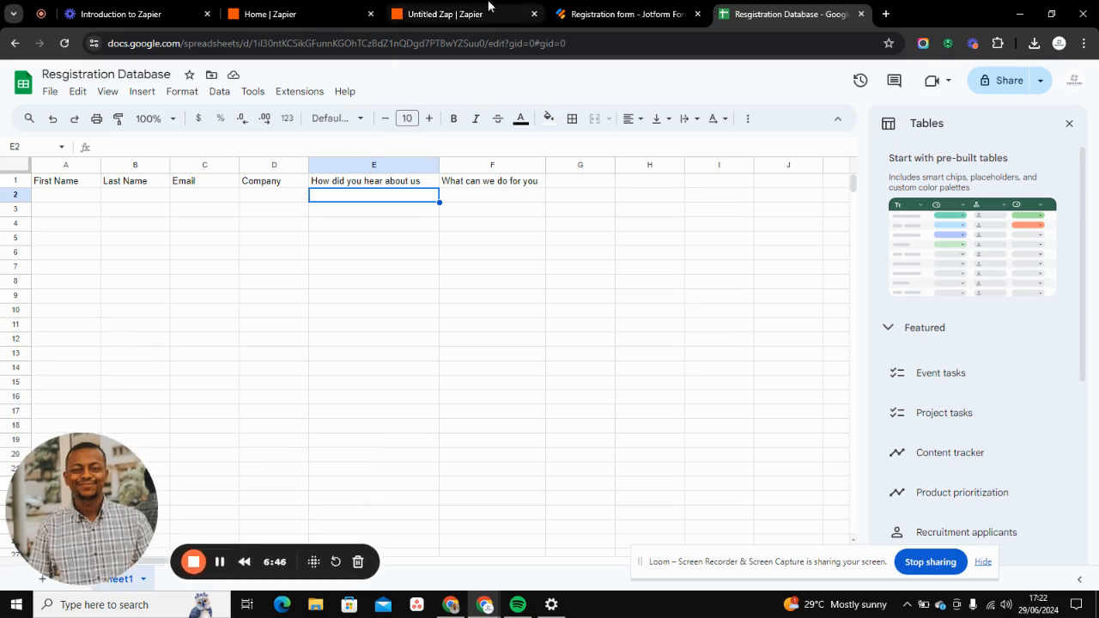
pyautogui.click(464, 14)
pyautogui.click(524, 513)
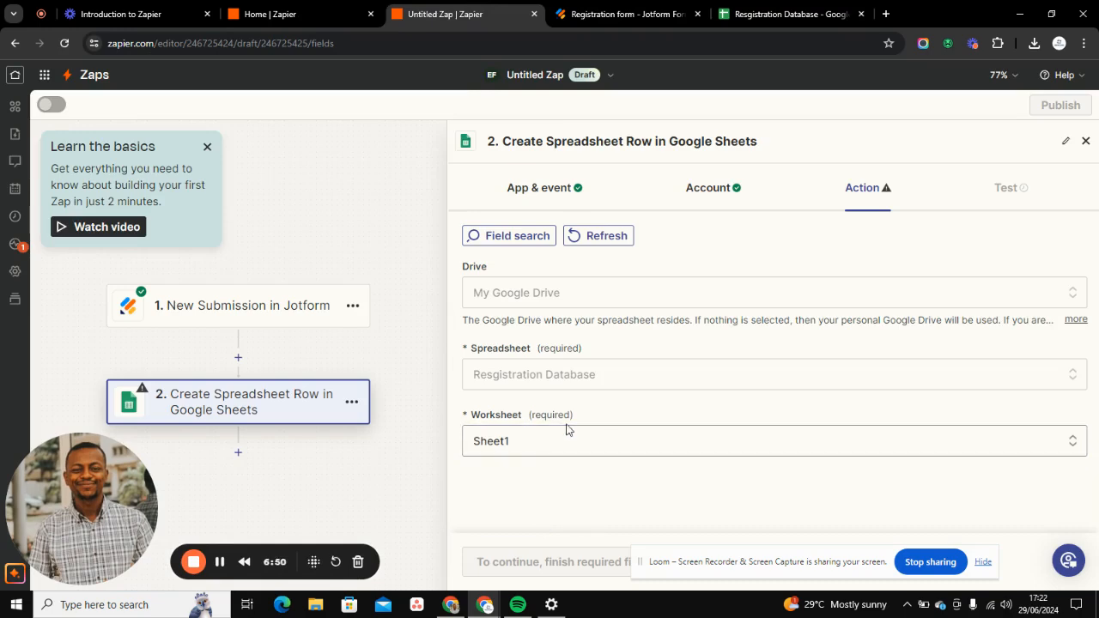
pyautogui.scroll(-5, 530, 416)
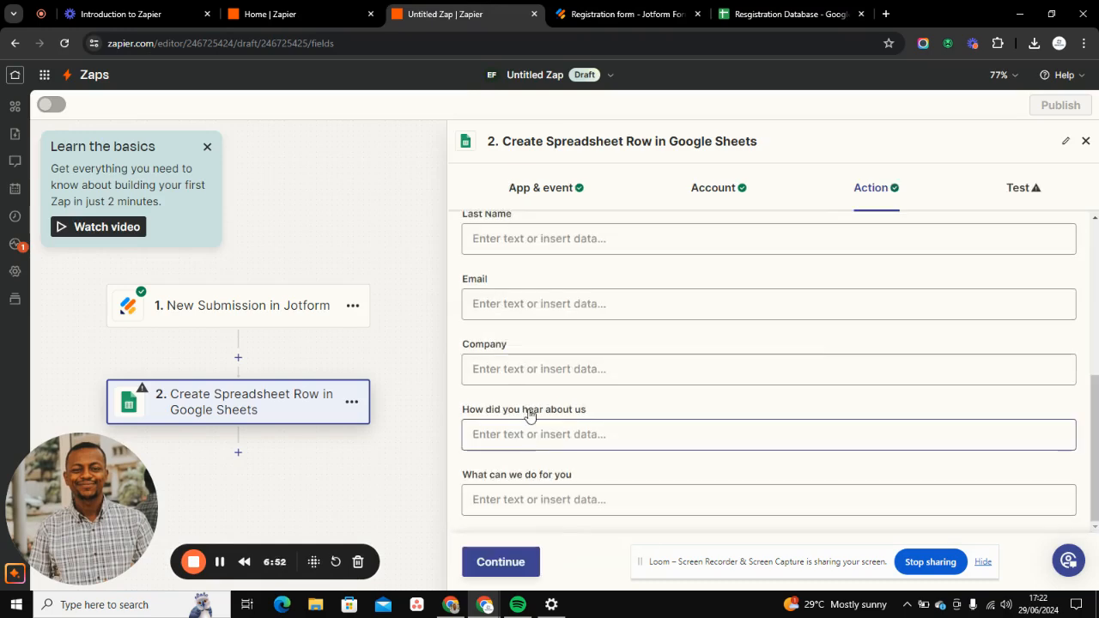
pyautogui.scroll(4, 524, 404)
pyautogui.scroll(-2, 511, 378)
pyautogui.scroll(2, 505, 373)
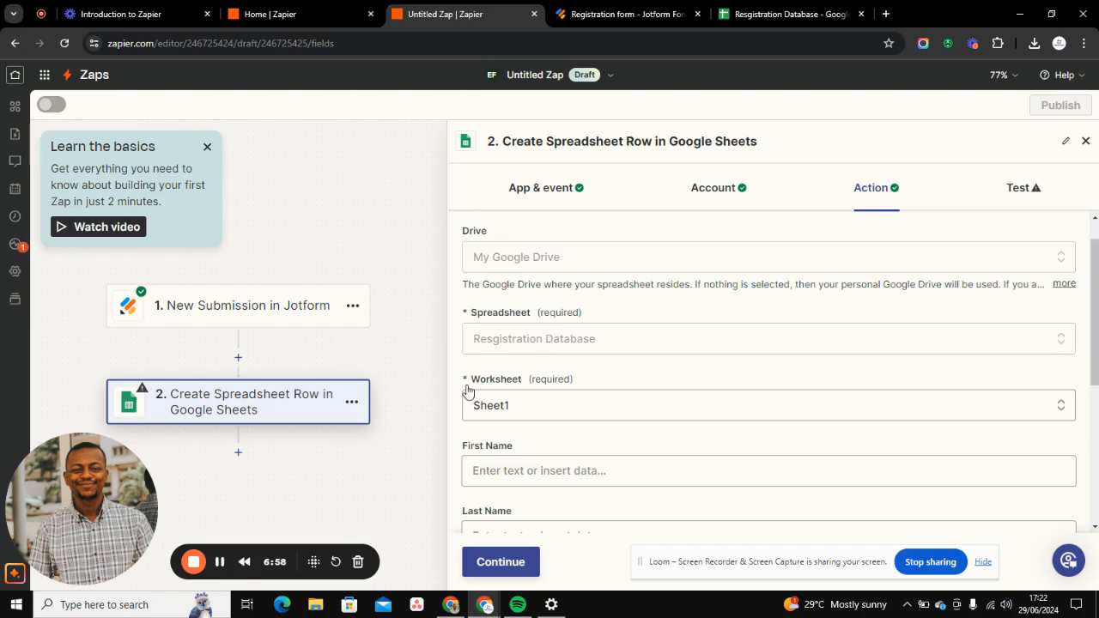
# - Examine the Jotform submission data available for insertion in the First Name field
pyautogui.click(517, 464)
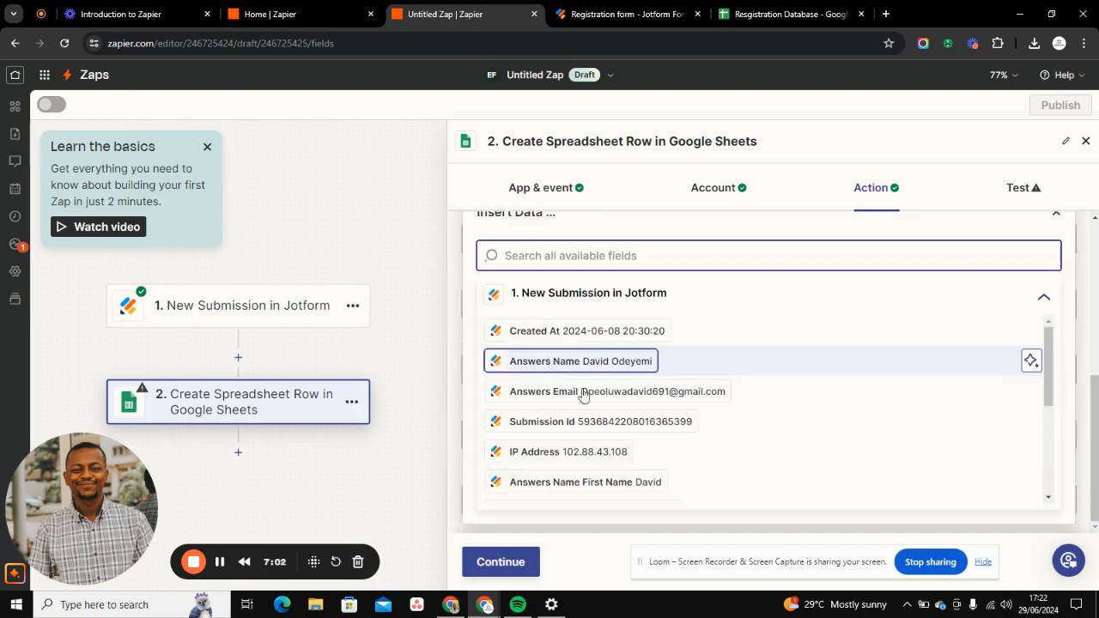
pyautogui.scroll(-5, 541, 391)
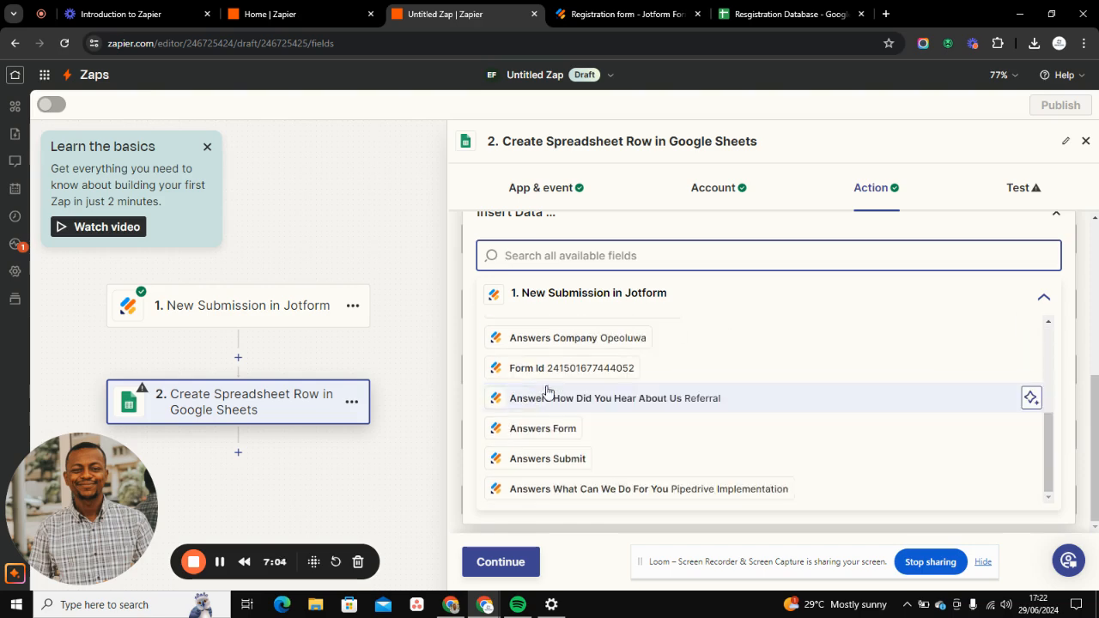
pyautogui.scroll(5, 535, 371)
pyautogui.scroll(-5, 510, 381)
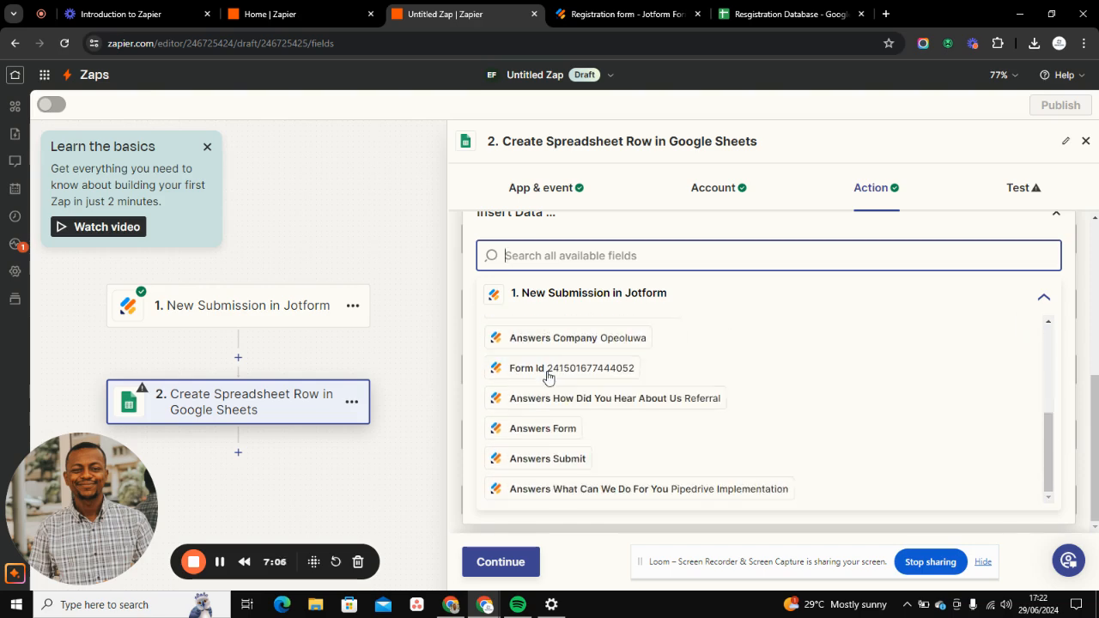
pyautogui.scroll(5, 573, 442)
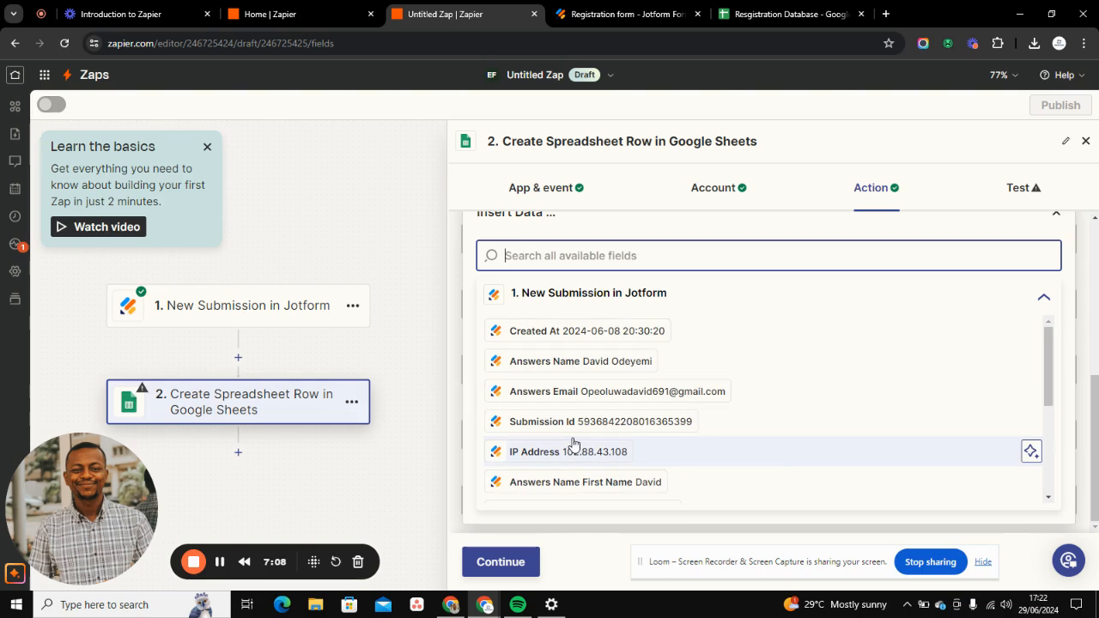
pyautogui.scroll(5, 564, 438)
pyautogui.scroll(-5, 584, 386)
pyautogui.scroll(3, 518, 377)
pyautogui.scroll(-3, 518, 378)
pyautogui.scroll(-5, 515, 377)
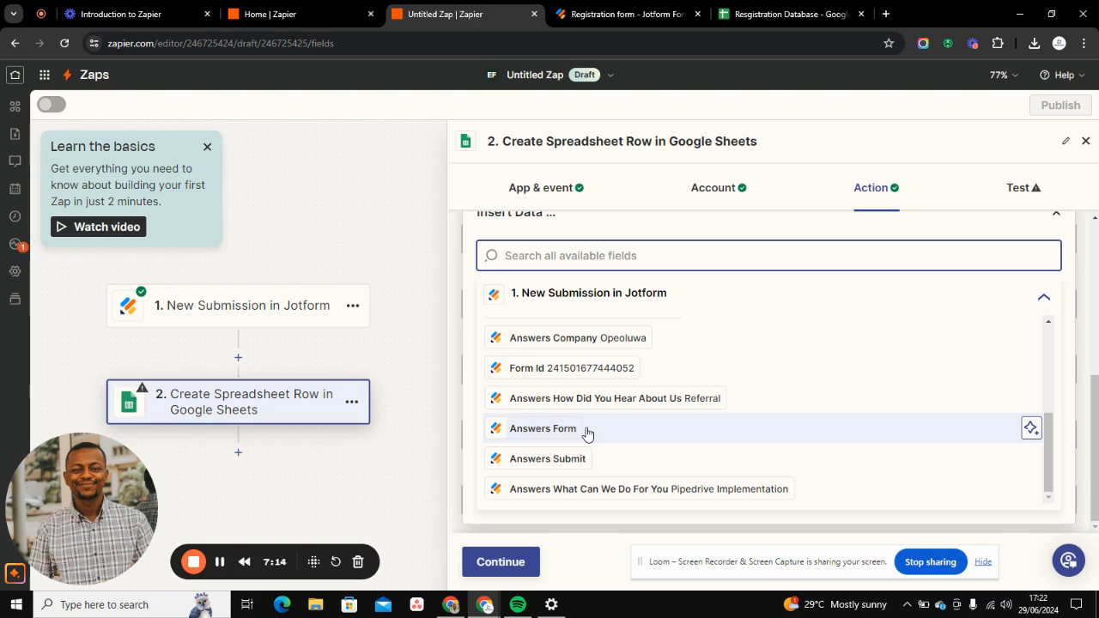
pyautogui.scroll(5, 588, 433)
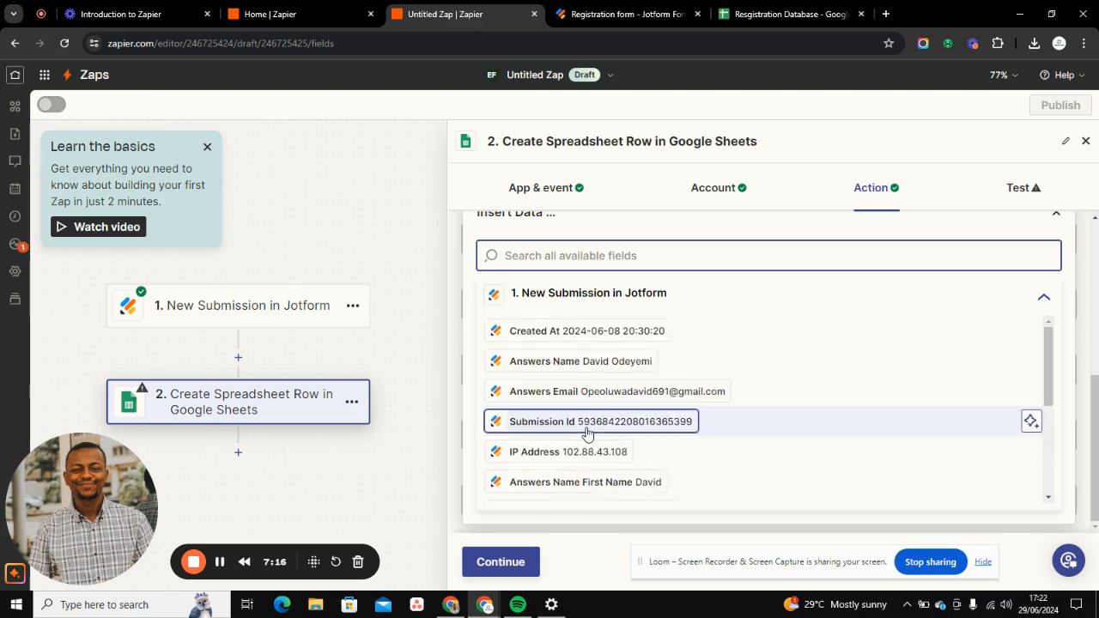
pyautogui.scroll(3, 587, 433)
# - Switch the Jotform trigger's test record to Submission B and continue with it
pyautogui.click(208, 307)
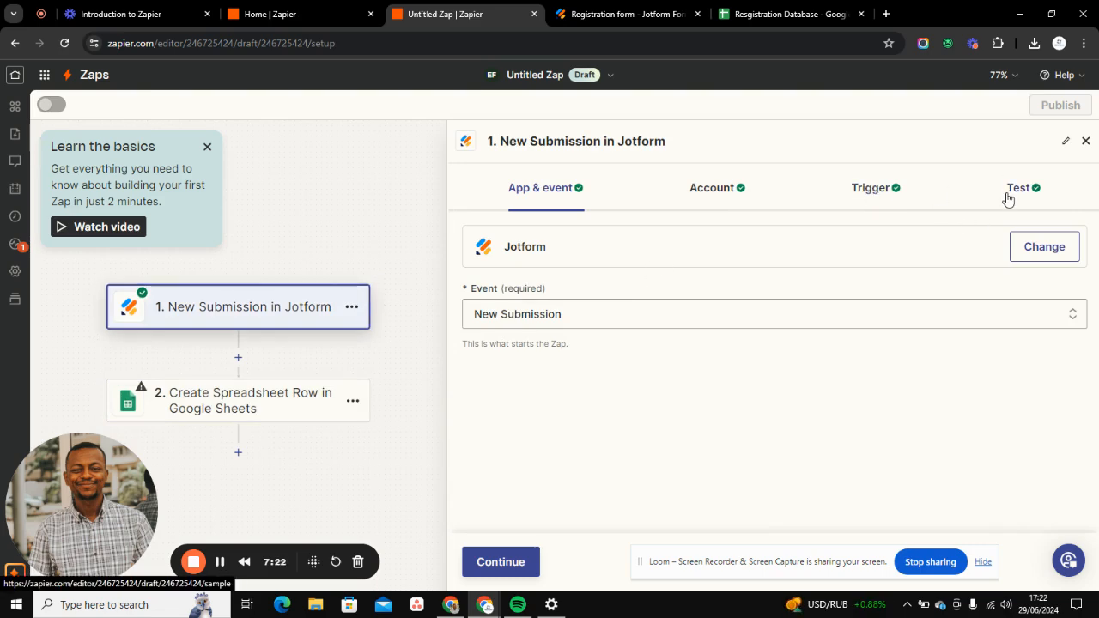
pyautogui.click(1006, 197)
pyautogui.click(501, 429)
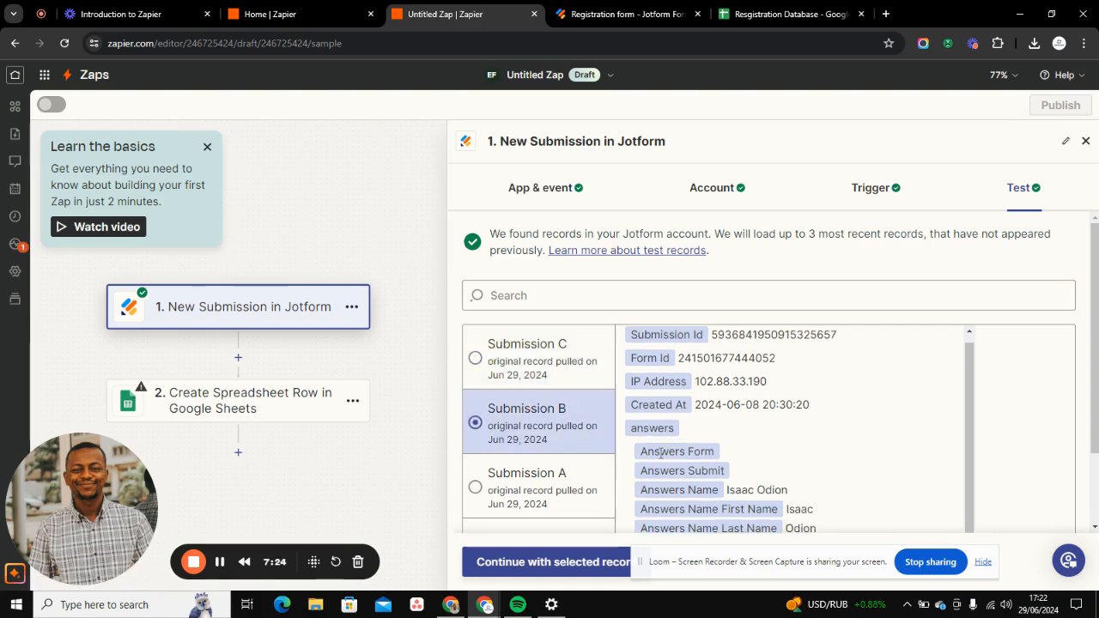
pyautogui.scroll(-2, 701, 446)
pyautogui.scroll(2, 701, 443)
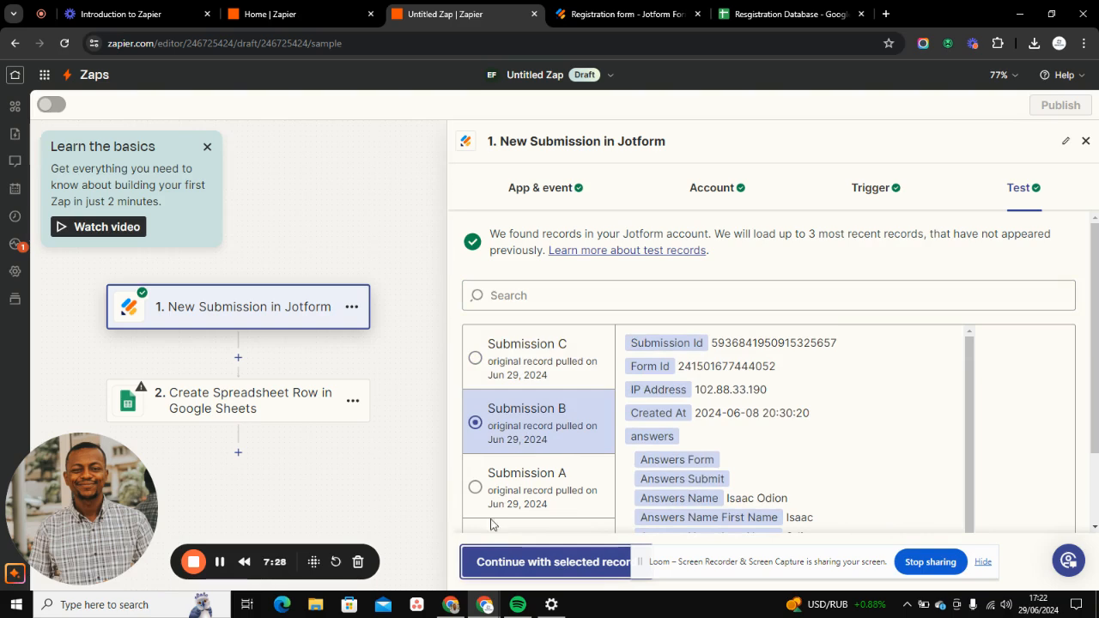
pyautogui.click(505, 566)
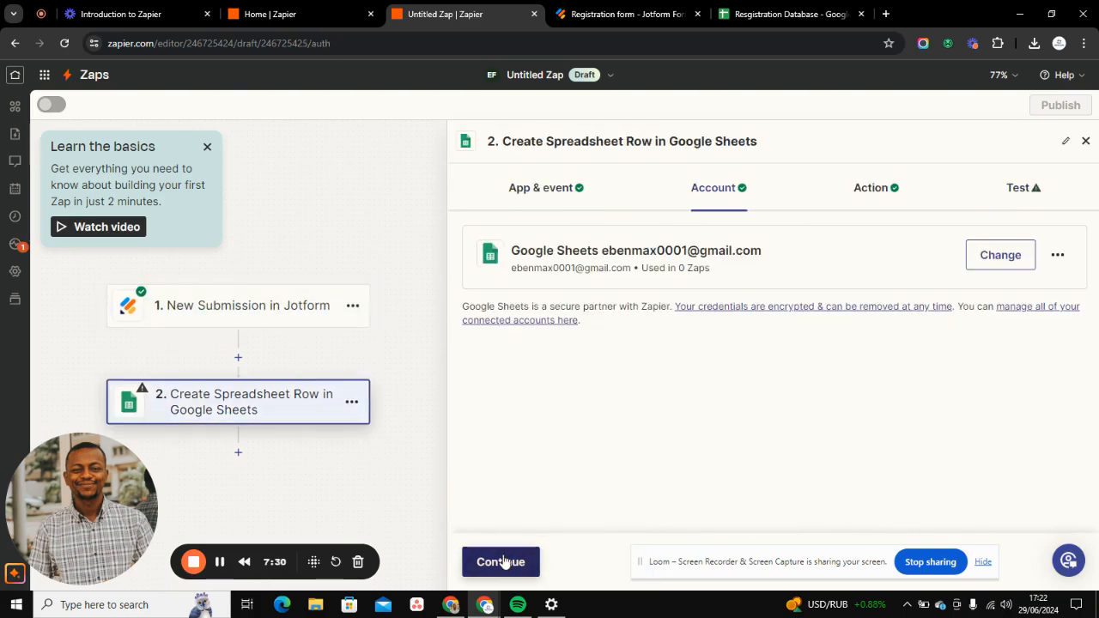
# - Map the First Name column in the Google Sheets action to the Answers Name First Name value from Jotform
pyautogui.click(503, 561)
pyautogui.scroll(-3, 541, 418)
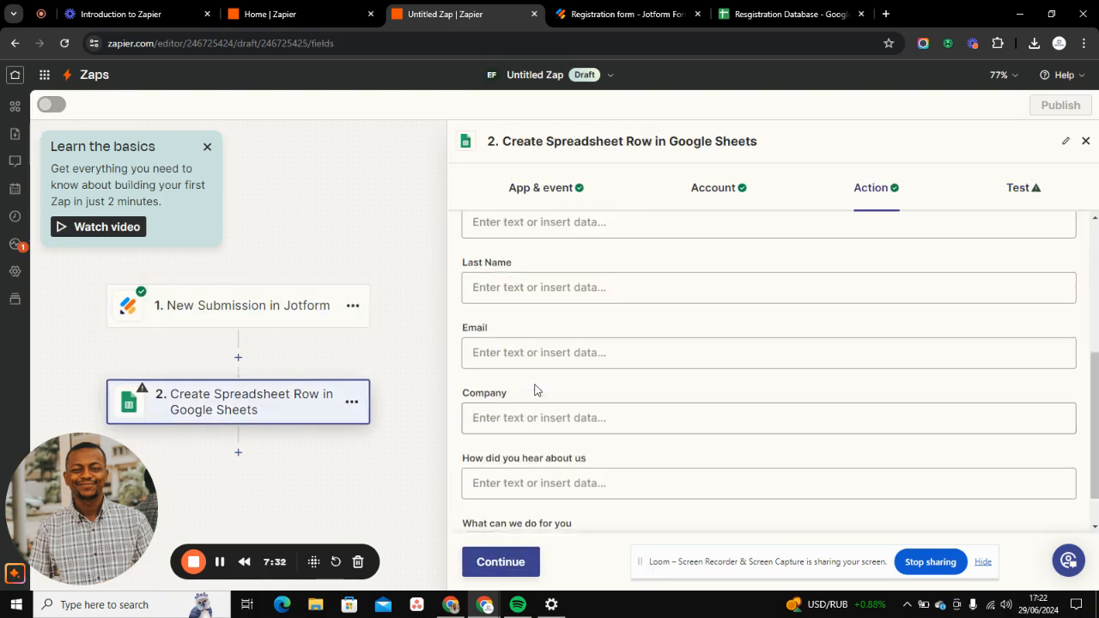
pyautogui.scroll(4, 535, 388)
pyautogui.scroll(-3, 520, 417)
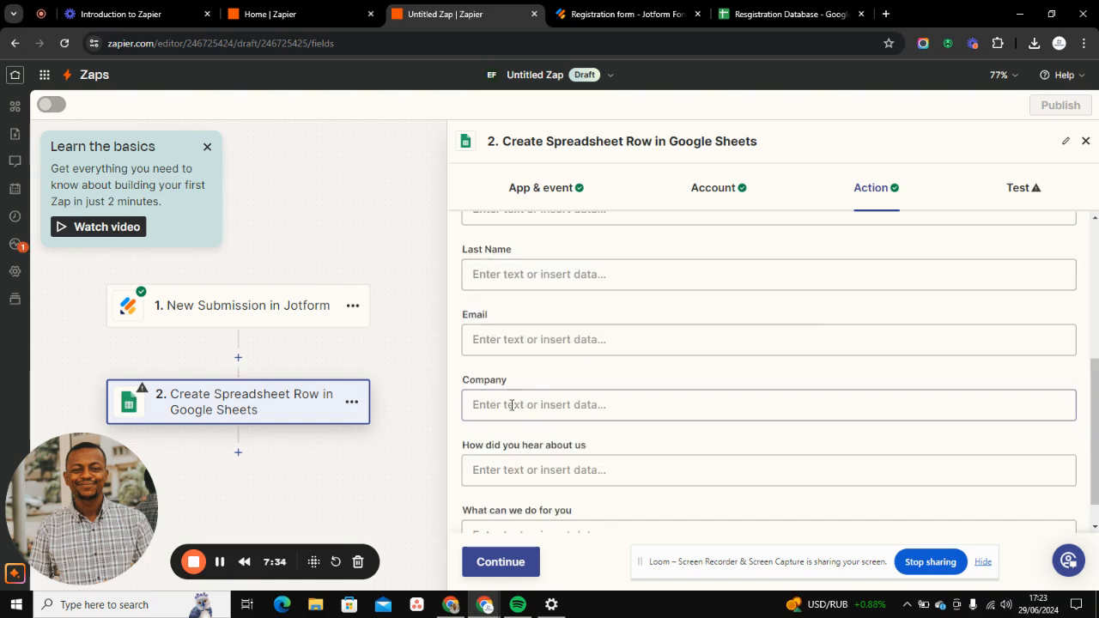
pyautogui.scroll(4, 502, 337)
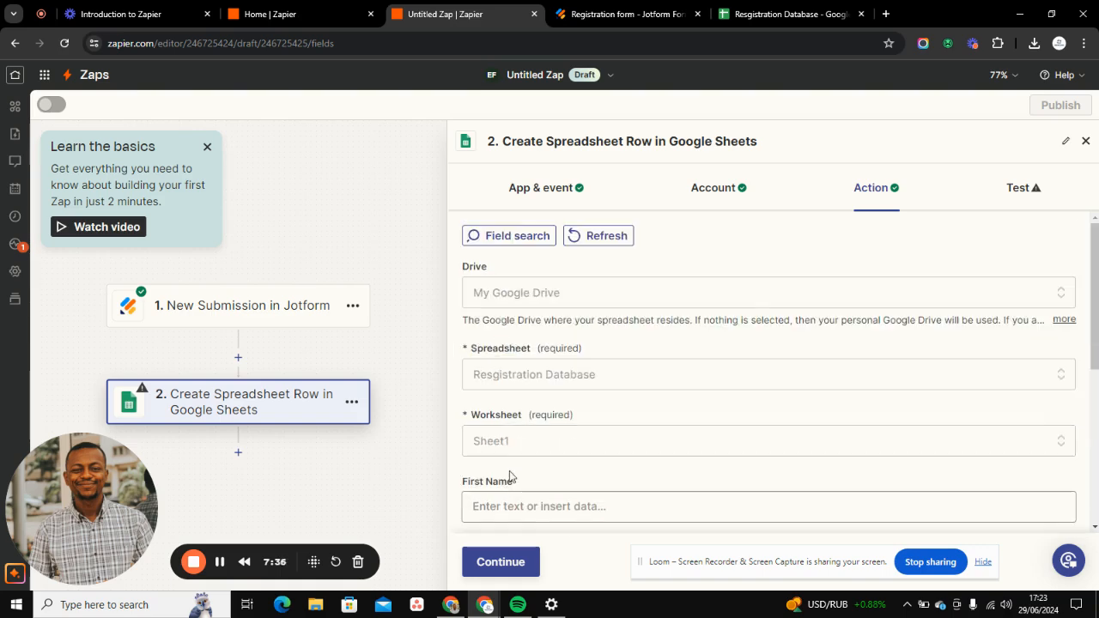
pyautogui.click(510, 505)
pyautogui.scroll(-2, 537, 380)
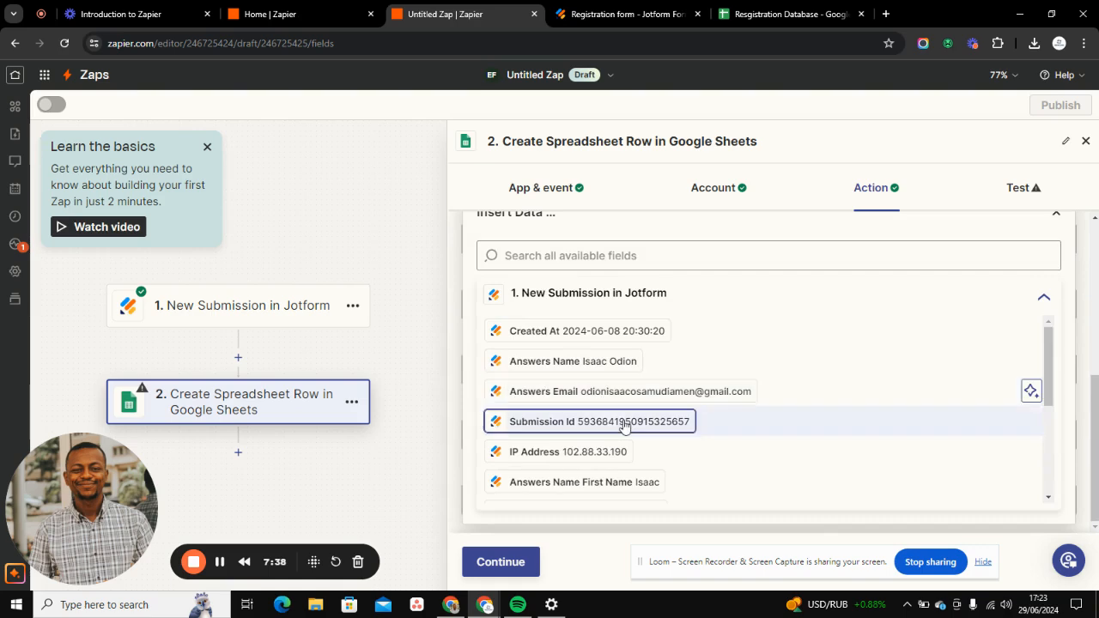
pyautogui.click(601, 483)
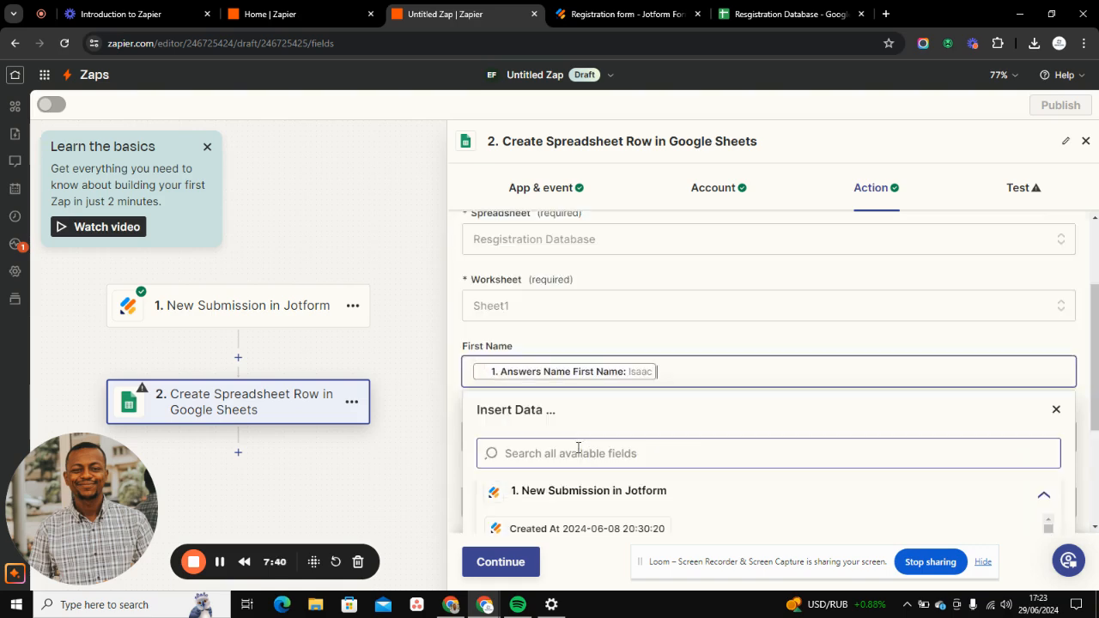
pyautogui.scroll(-2, 870, 294)
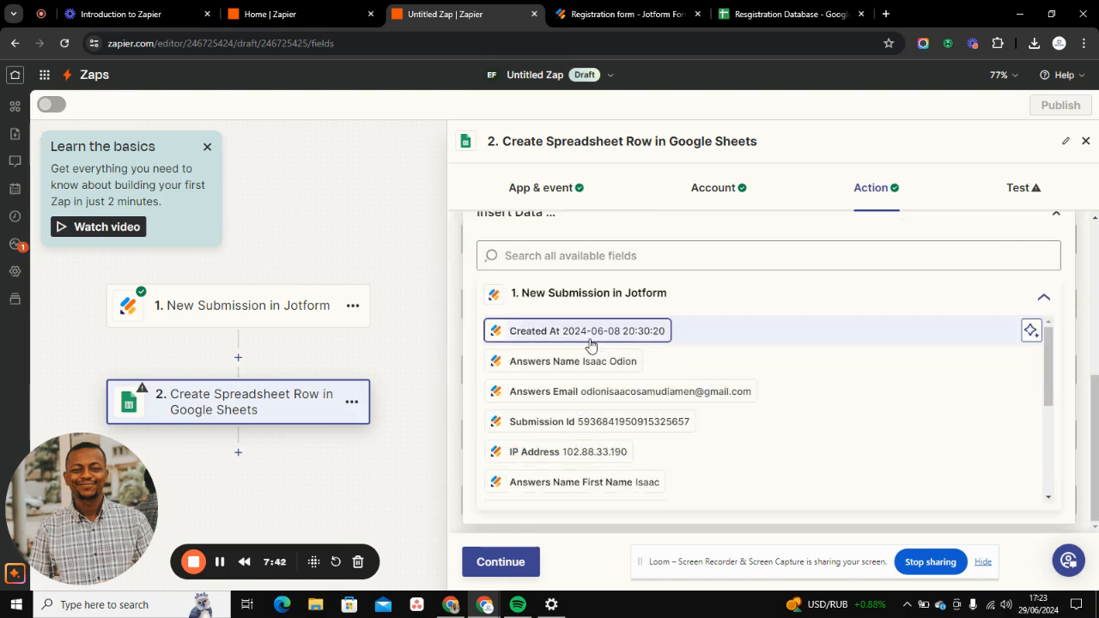
pyautogui.scroll(4, 891, 364)
pyautogui.scroll(-4, 891, 364)
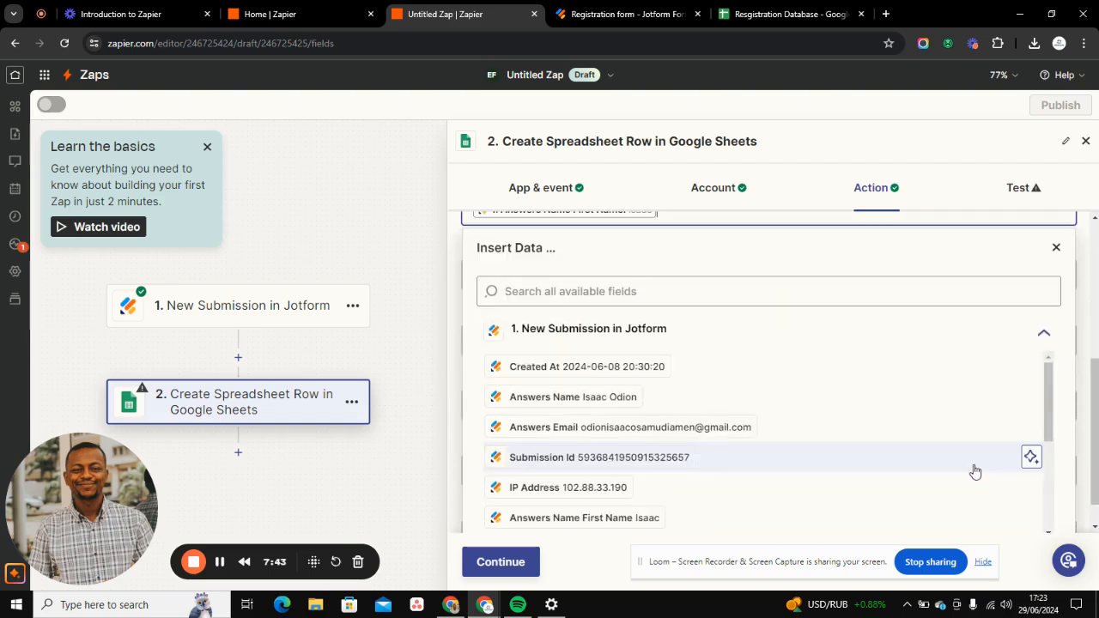
# - Map the Last Name column to the Answers Name Last Name value from the Jotform submission
pyautogui.click(1056, 248)
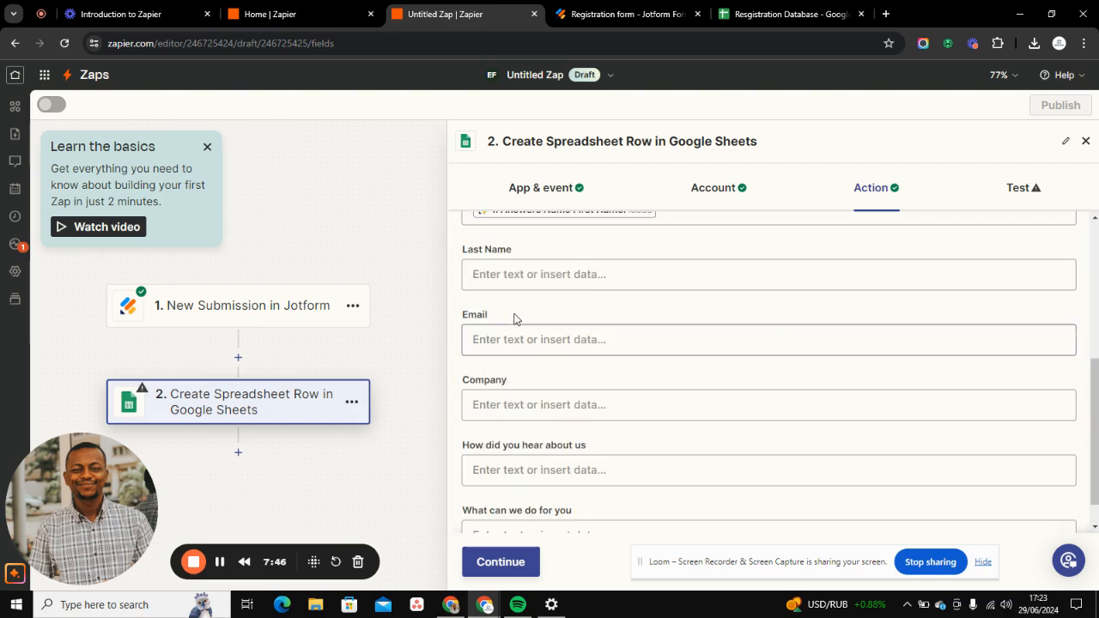
pyautogui.click(473, 273)
pyautogui.scroll(-5, 510, 429)
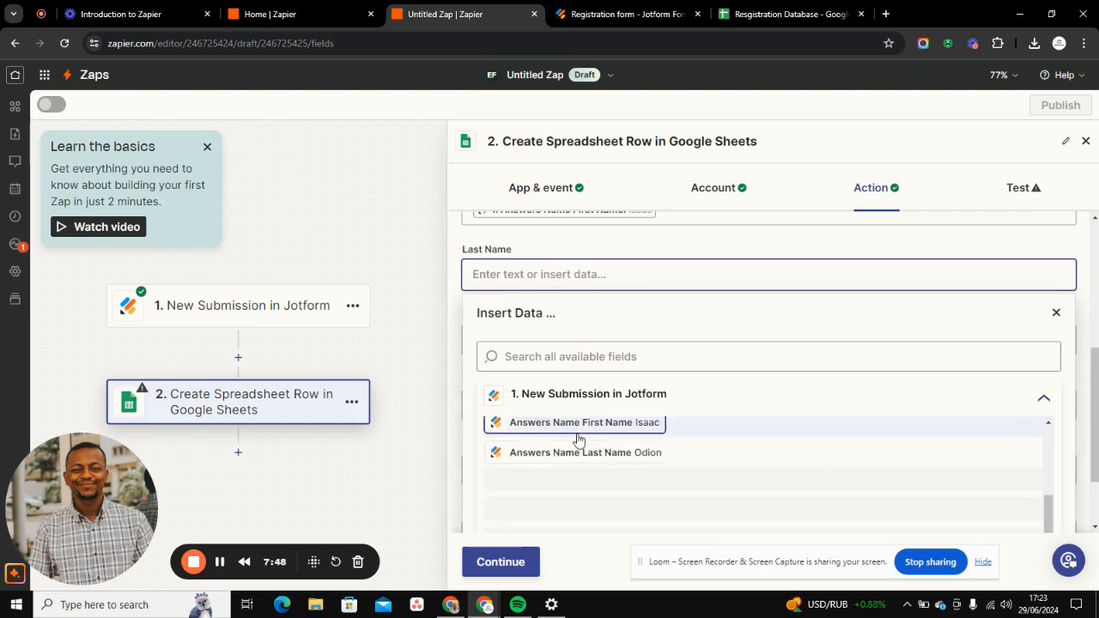
pyautogui.scroll(-2, 597, 470)
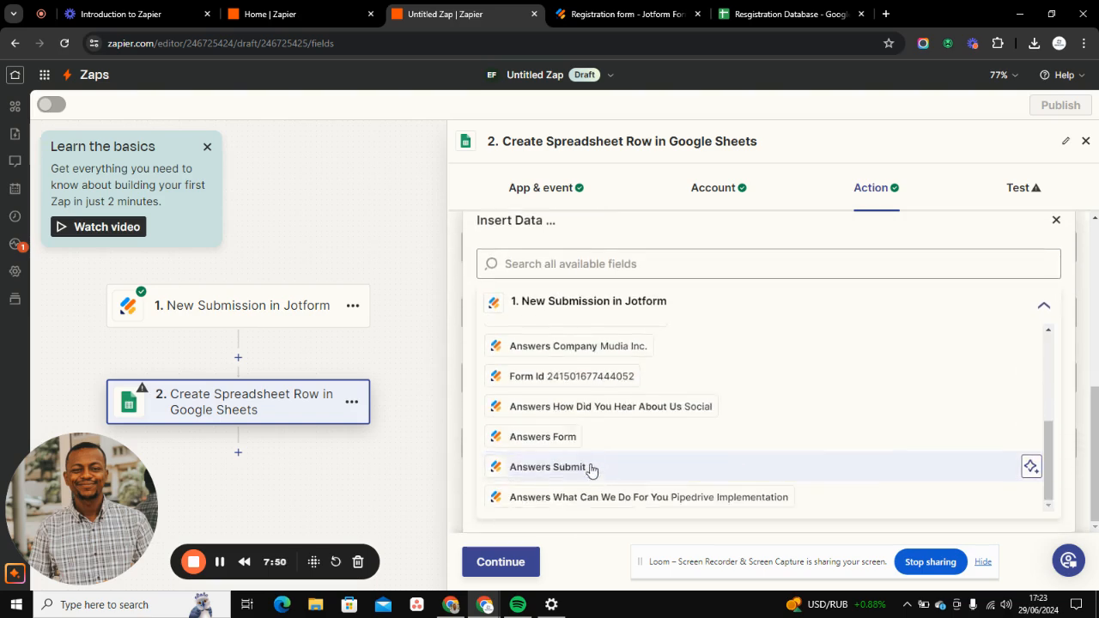
pyautogui.scroll(5, 593, 468)
pyautogui.scroll(3, 583, 455)
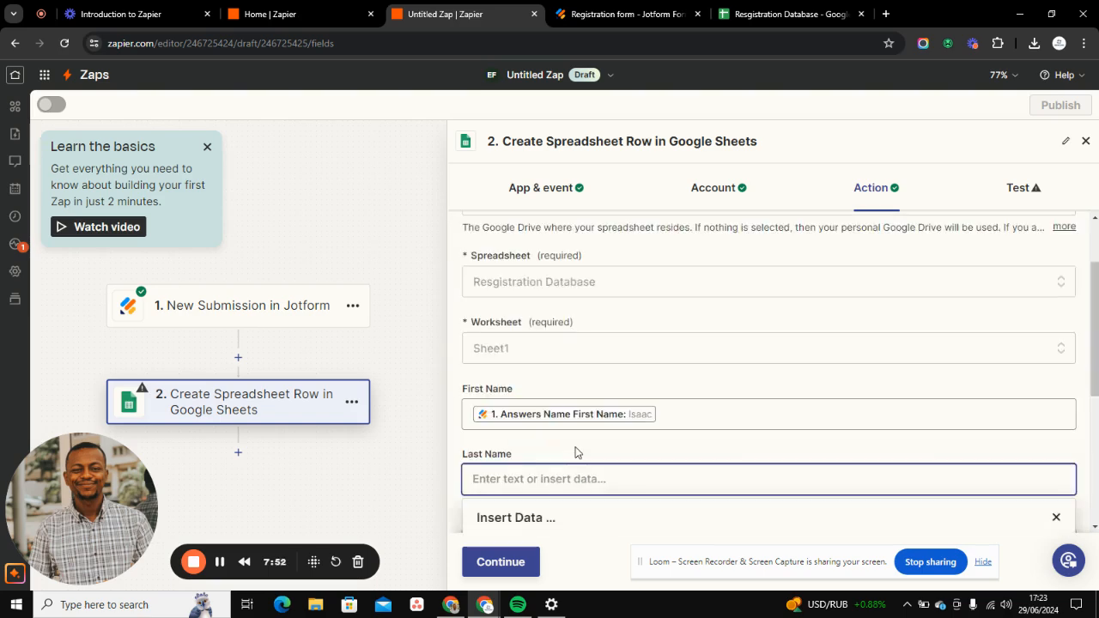
pyautogui.scroll(-3, 756, 386)
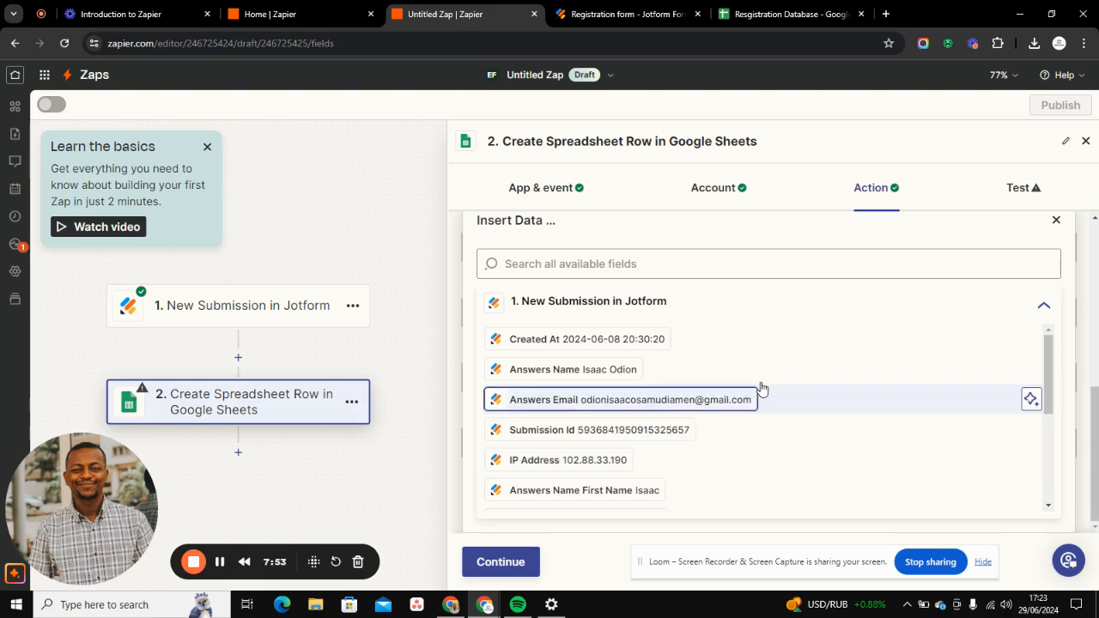
pyautogui.click(1049, 506)
pyautogui.click(1048, 507)
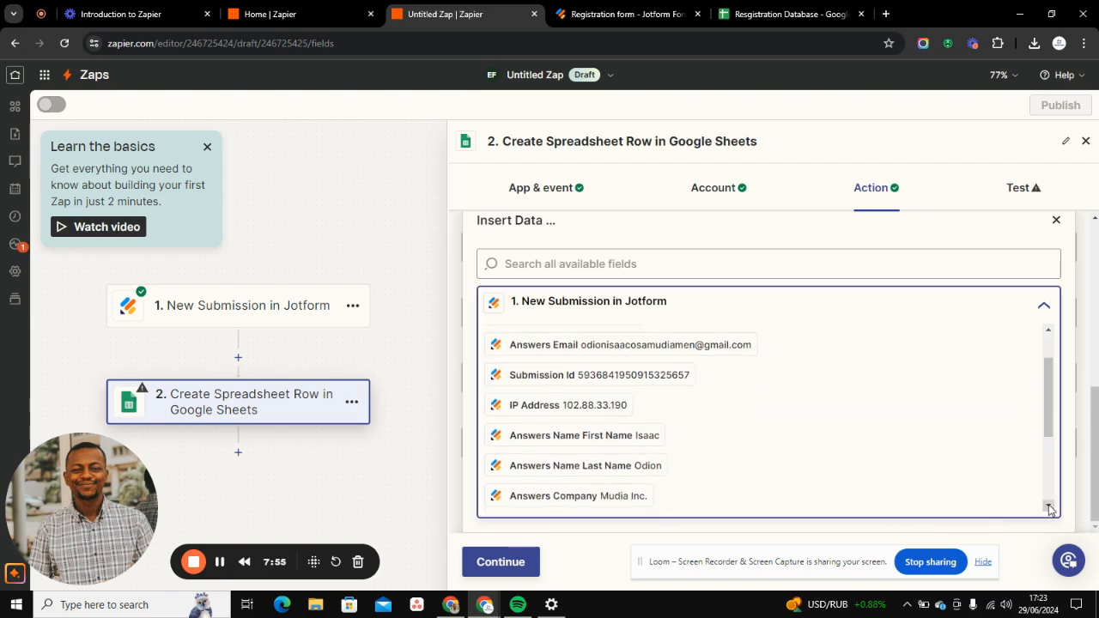
pyautogui.click(651, 468)
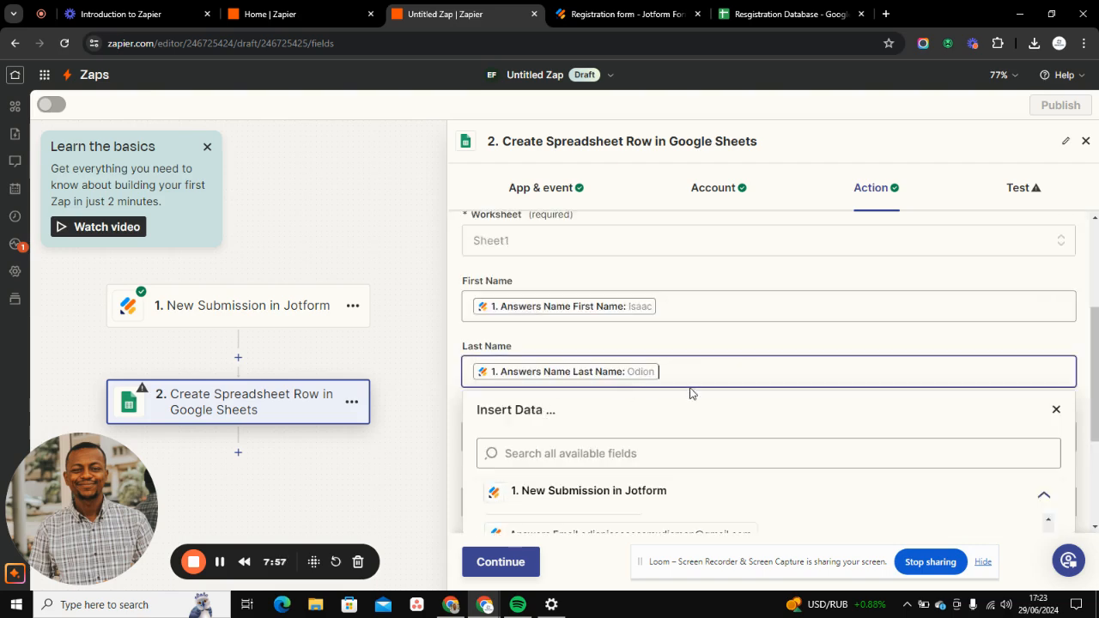
pyautogui.click(1056, 409)
# - Map the Email column to the Answers Email value from the Jotform submission
pyautogui.click(490, 429)
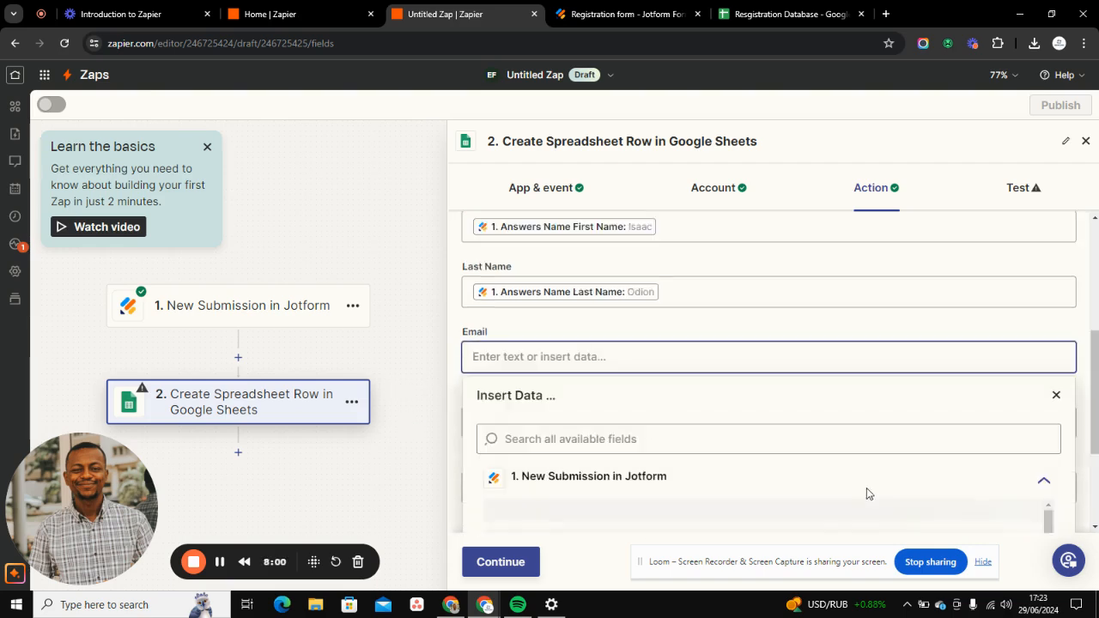
pyautogui.click(634, 404)
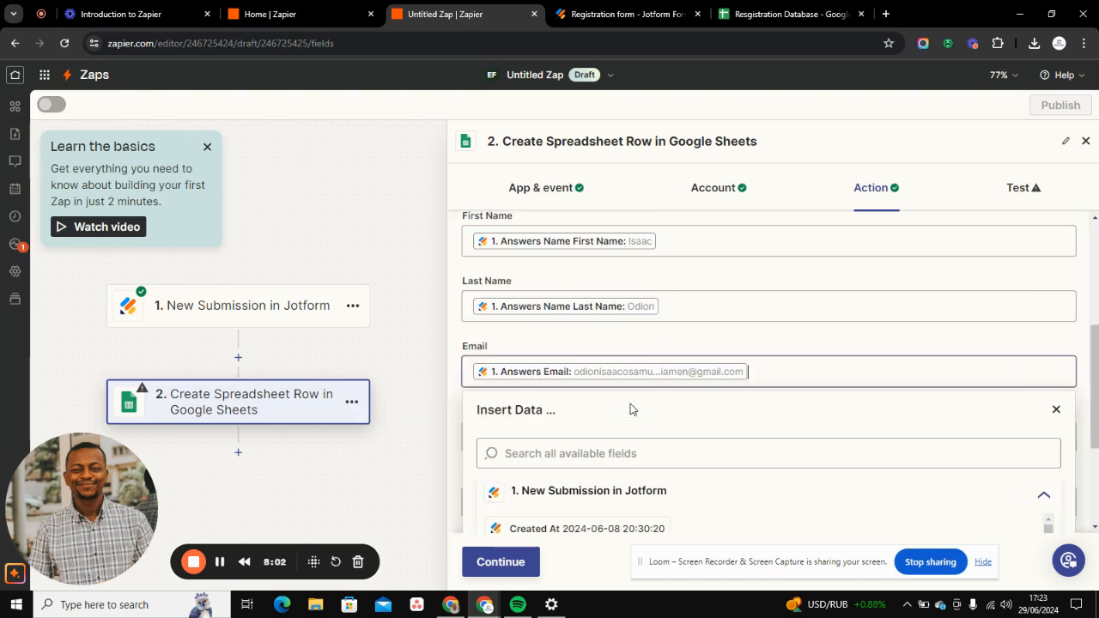
pyautogui.click(1057, 410)
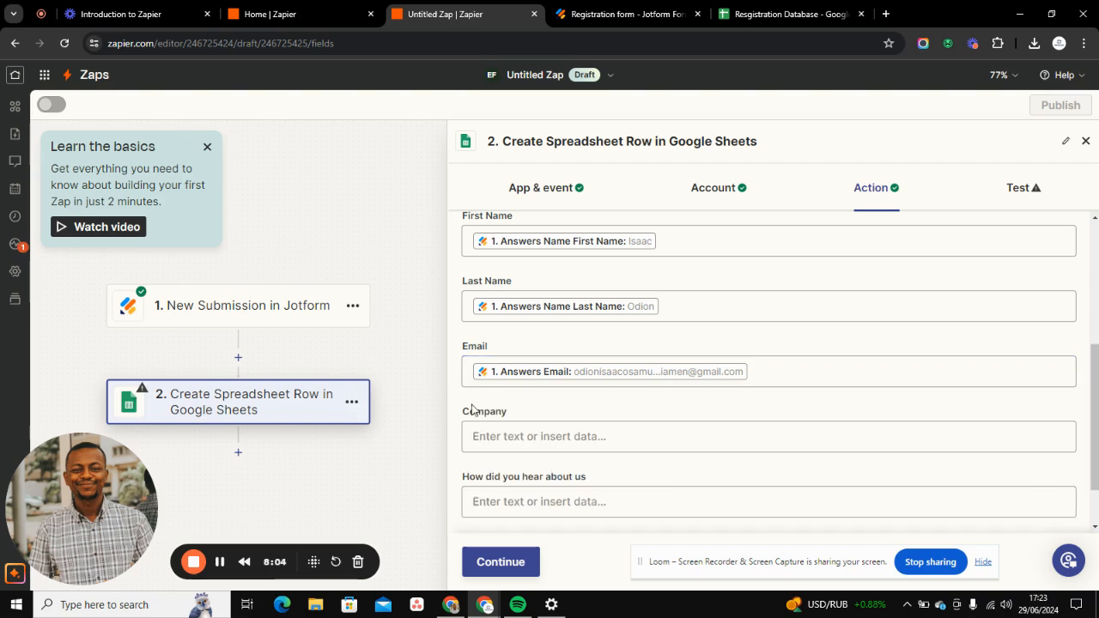
# - Look through the available submission data and map the Company column to the Answers Company value from Jotform
pyautogui.click(496, 433)
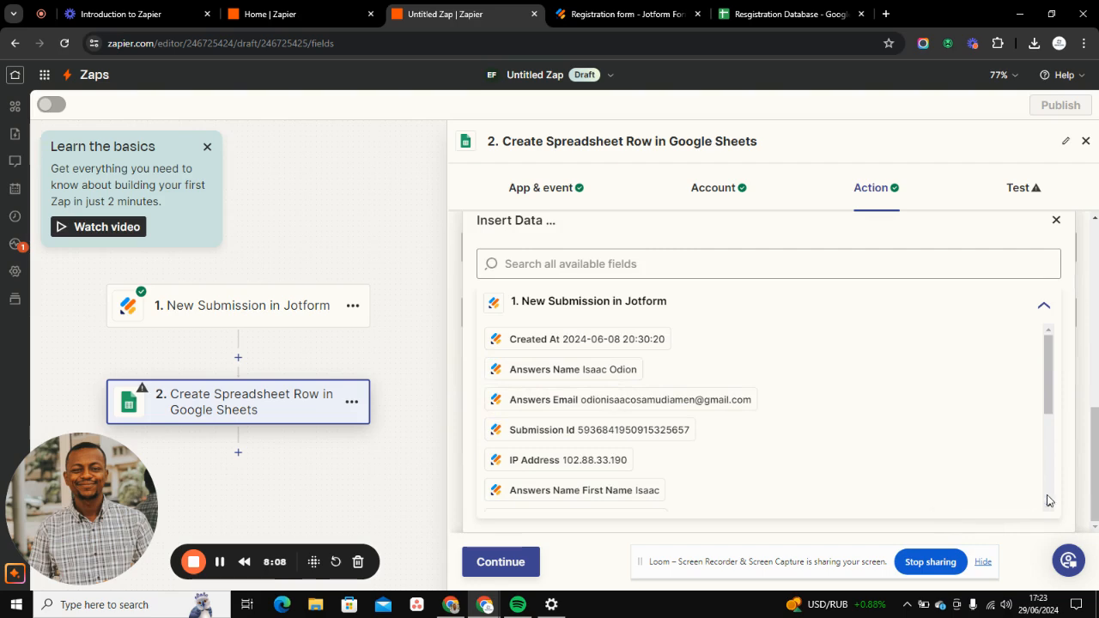
pyautogui.click(1048, 508)
pyautogui.click(1048, 508)
pyautogui.click(1047, 508)
pyautogui.click(1048, 508)
pyautogui.click(1047, 508)
pyautogui.click(1047, 508)
pyautogui.click(1047, 509)
pyautogui.click(1047, 508)
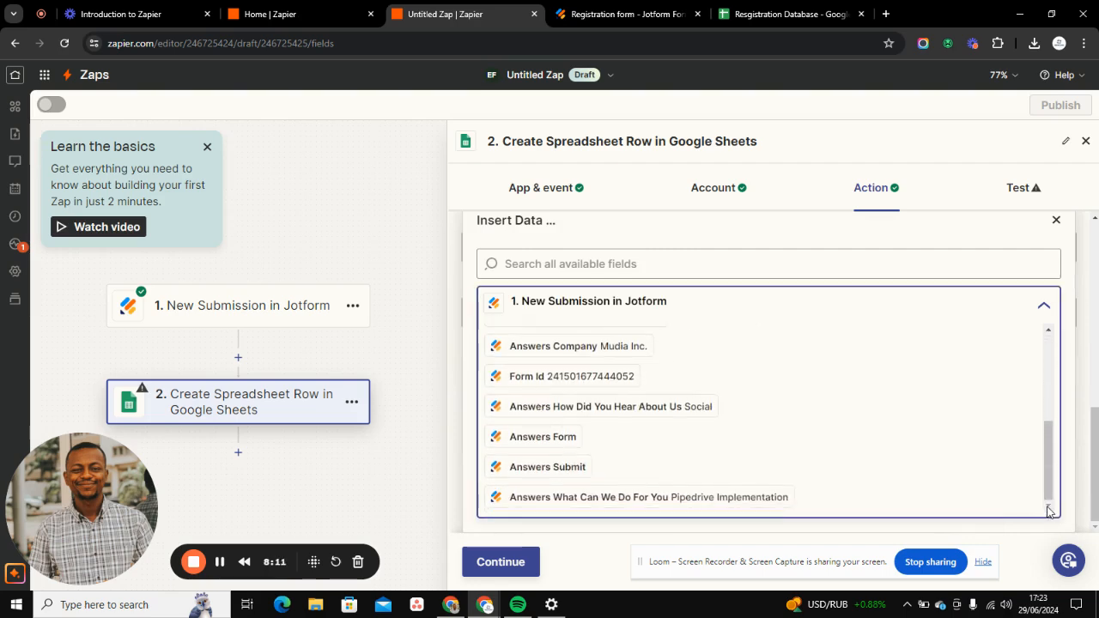
pyautogui.click(1049, 332)
pyautogui.click(1049, 331)
pyautogui.click(1048, 332)
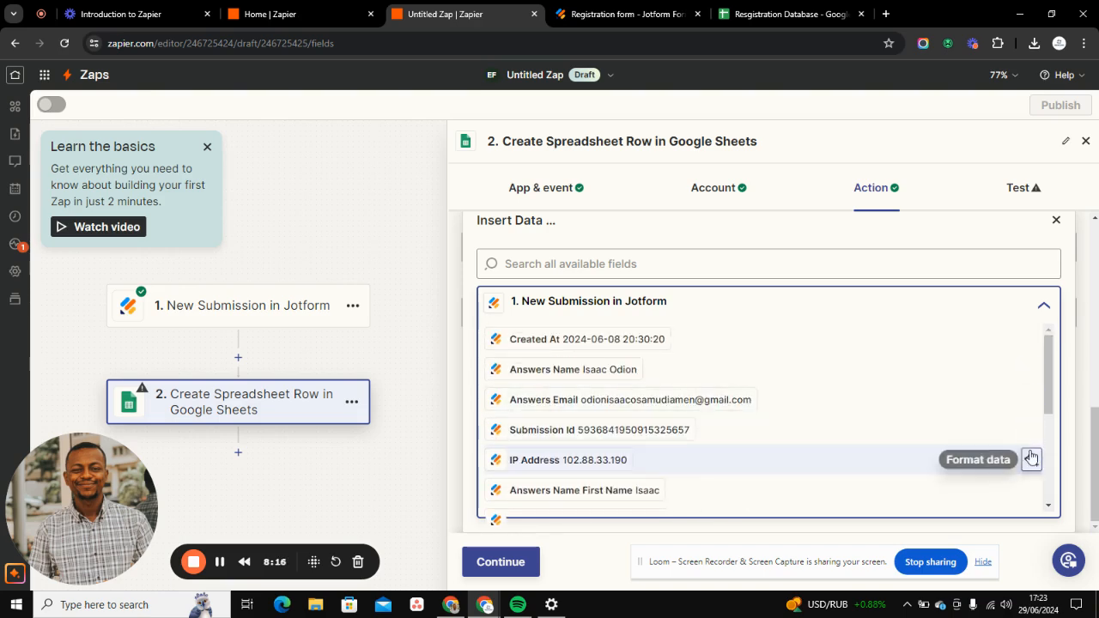
pyautogui.click(1048, 509)
pyautogui.click(1047, 509)
pyautogui.click(1048, 508)
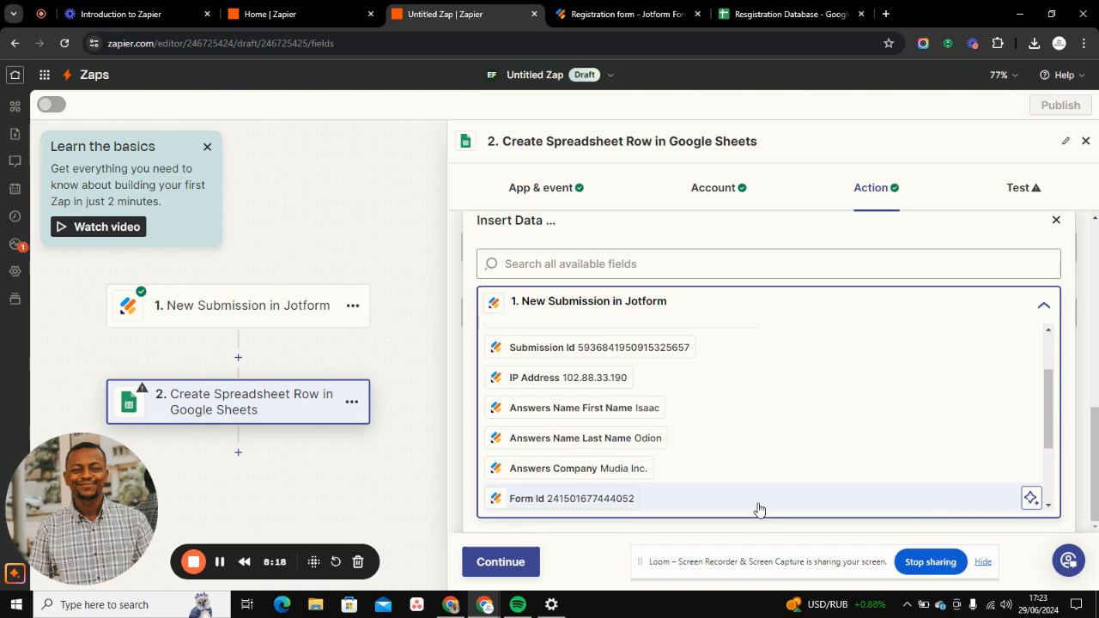
pyautogui.click(604, 471)
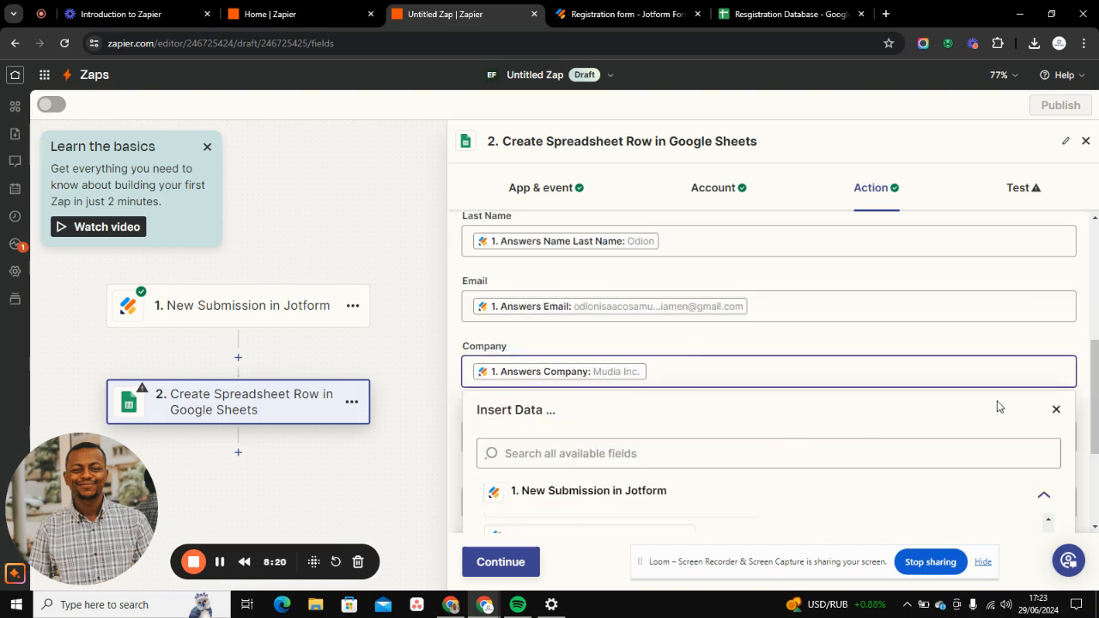
pyautogui.click(1053, 411)
# - Map the How did you hear about us column to Answers How Did You Hear About Us from Jotform
pyautogui.click(575, 427)
pyautogui.scroll(-5, 593, 458)
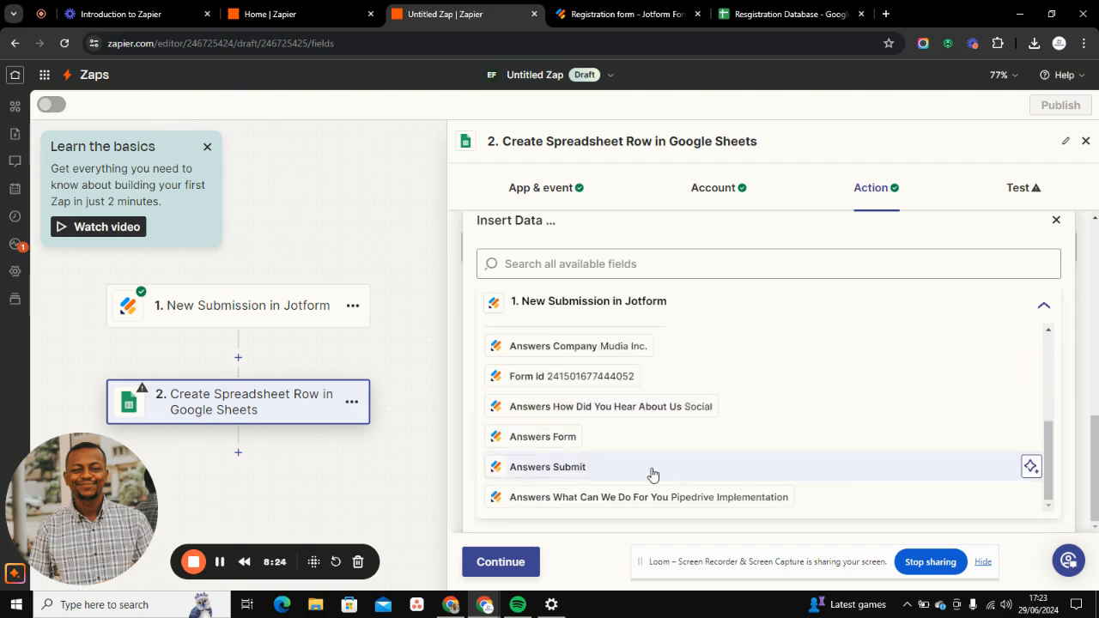
pyautogui.click(567, 420)
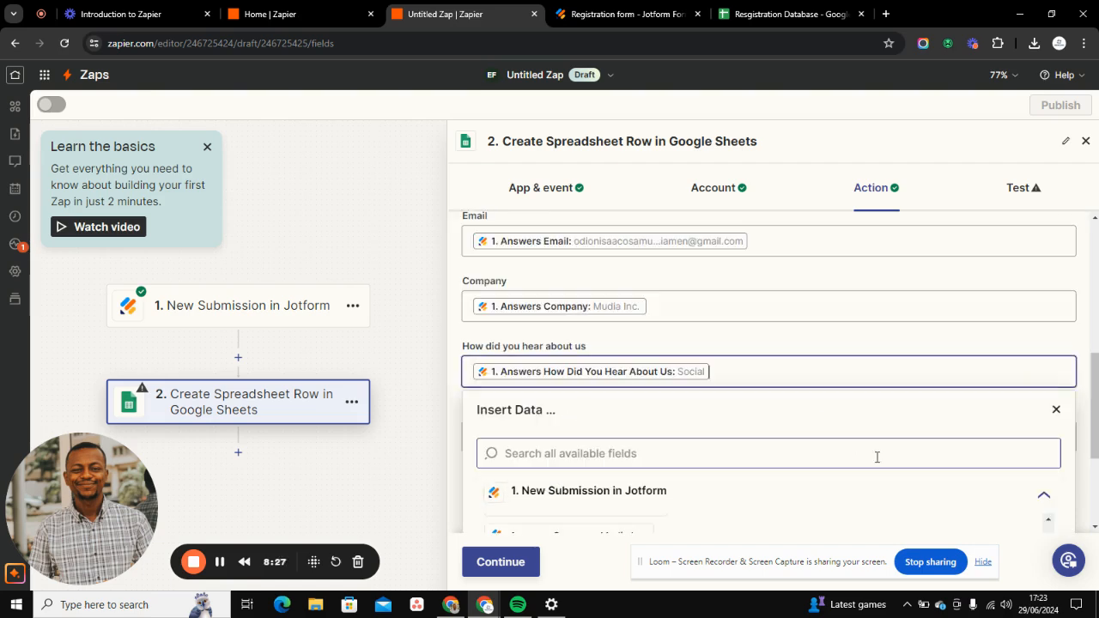
pyautogui.click(1049, 412)
# - Map the What can we do for you column to Answers What Can We Do For You from Jotform
pyautogui.click(527, 496)
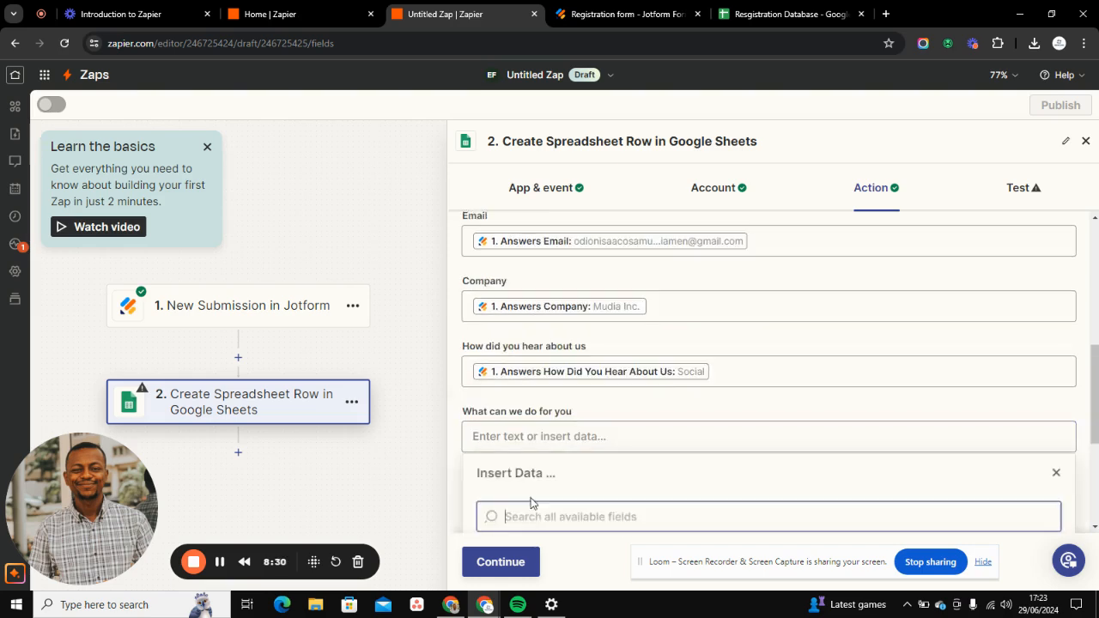
pyautogui.scroll(-5, 639, 455)
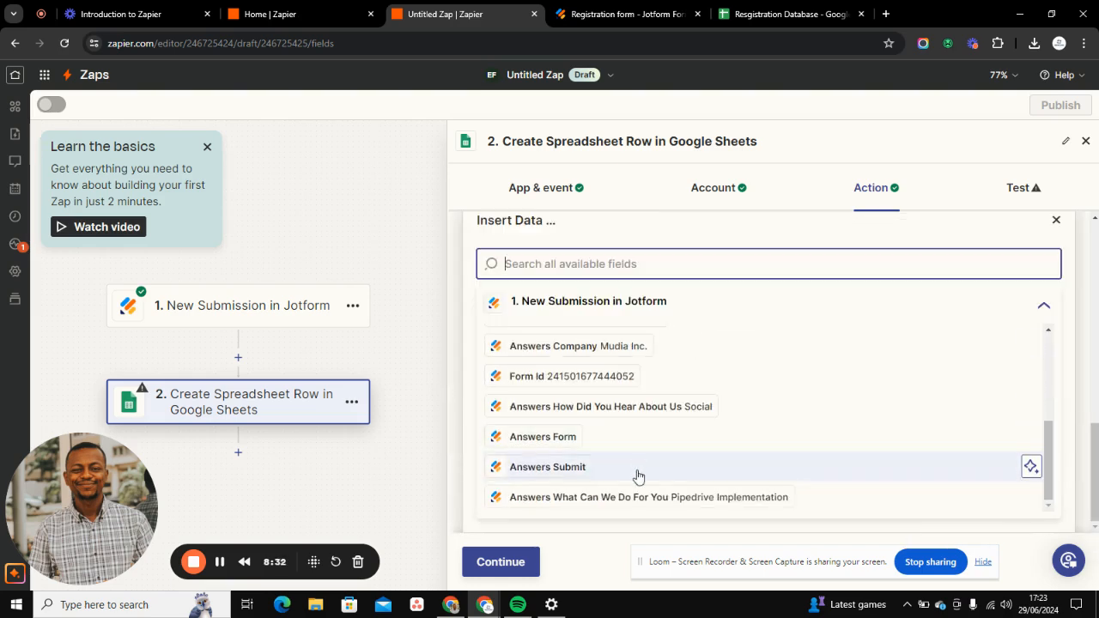
pyautogui.click(637, 500)
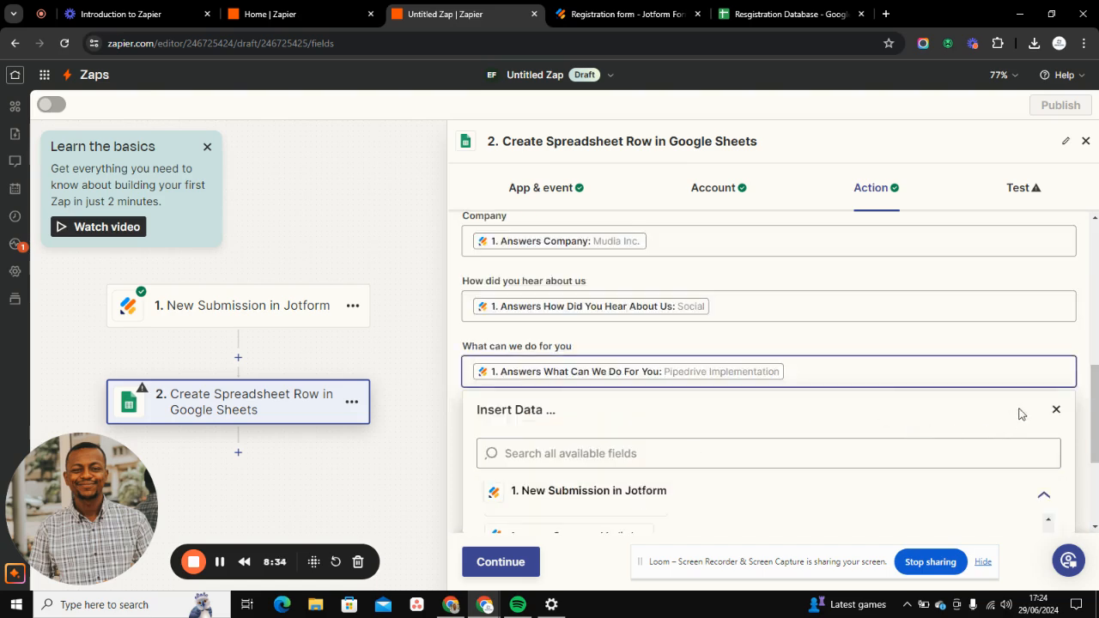
pyautogui.click(1056, 412)
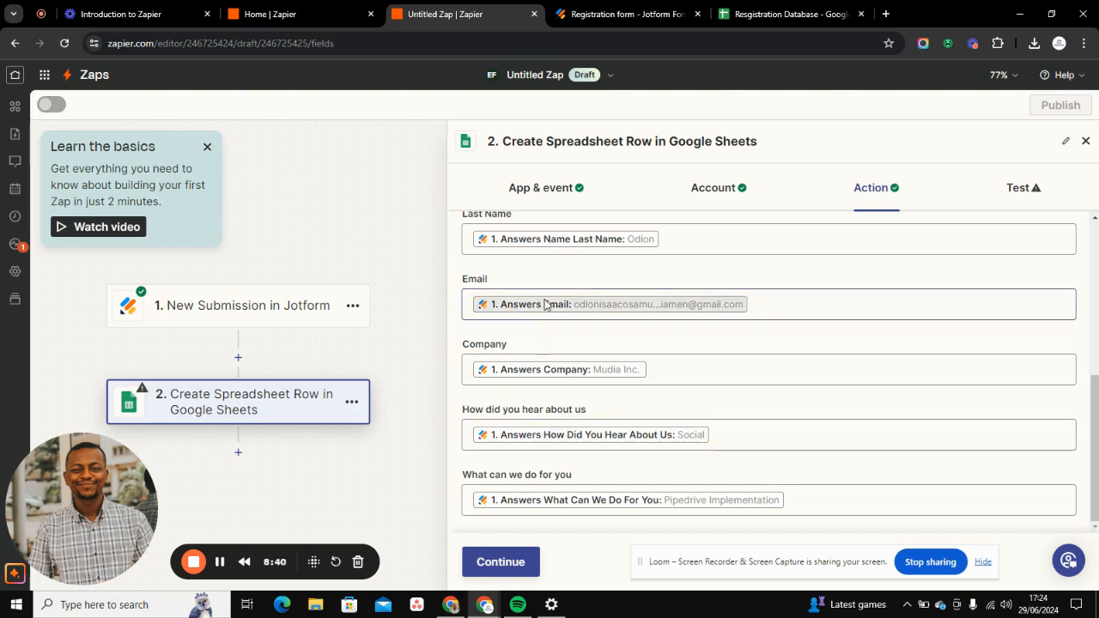
# - Review the mapped columns against the Introduction to Zapier outline and the questions of the Jotform Registration form
pyautogui.scroll(3, 536, 305)
pyautogui.scroll(-3, 550, 391)
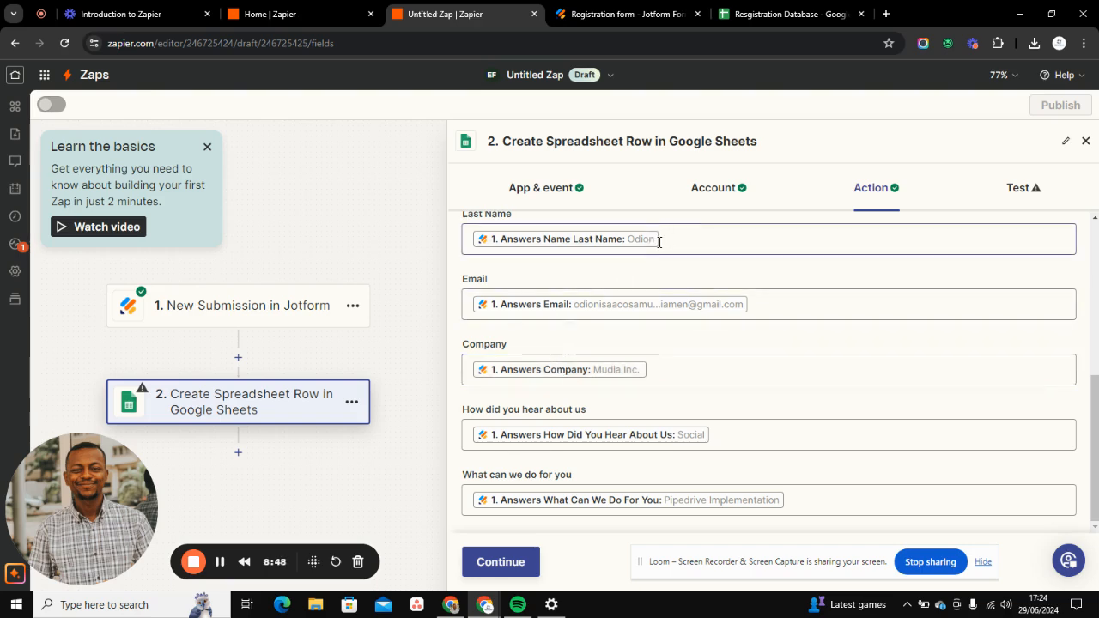
pyautogui.click(91, 15)
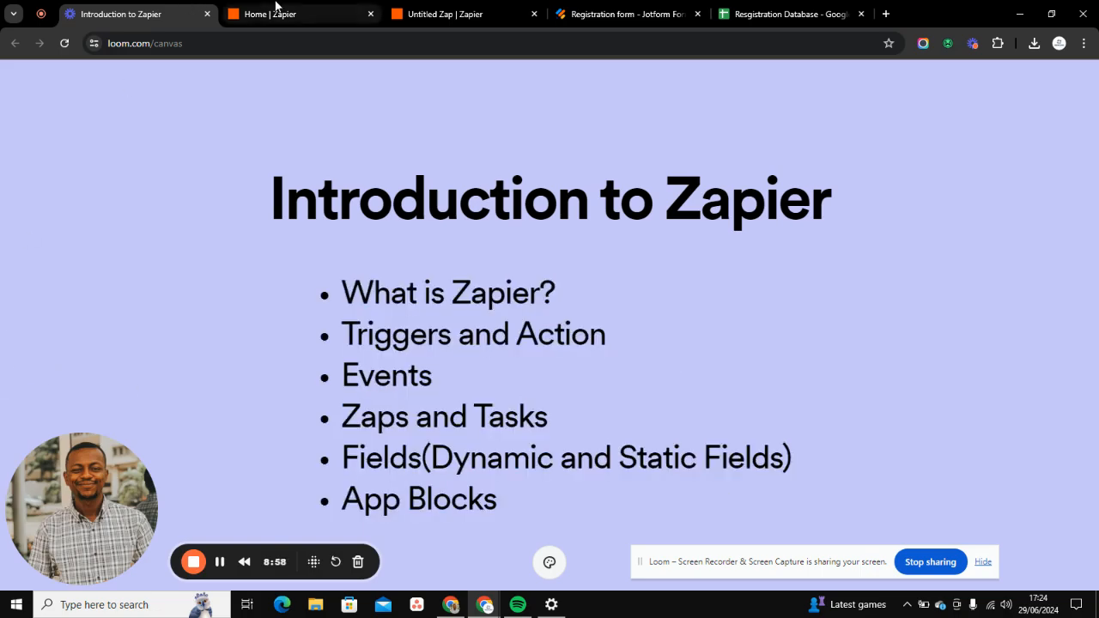
pyautogui.click(274, 10)
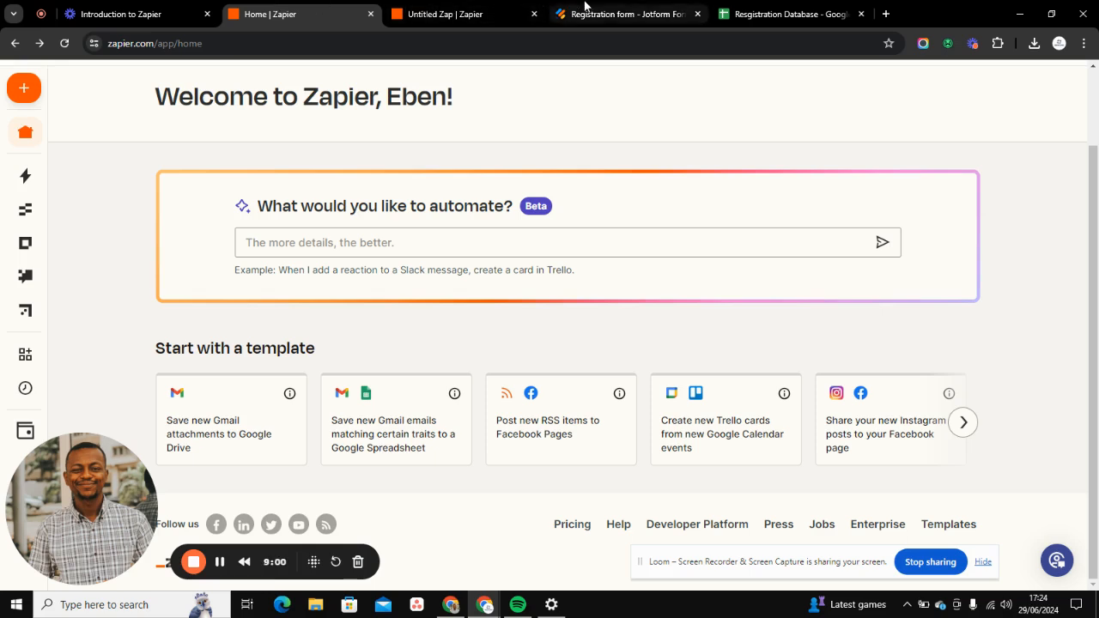
pyautogui.click(468, 11)
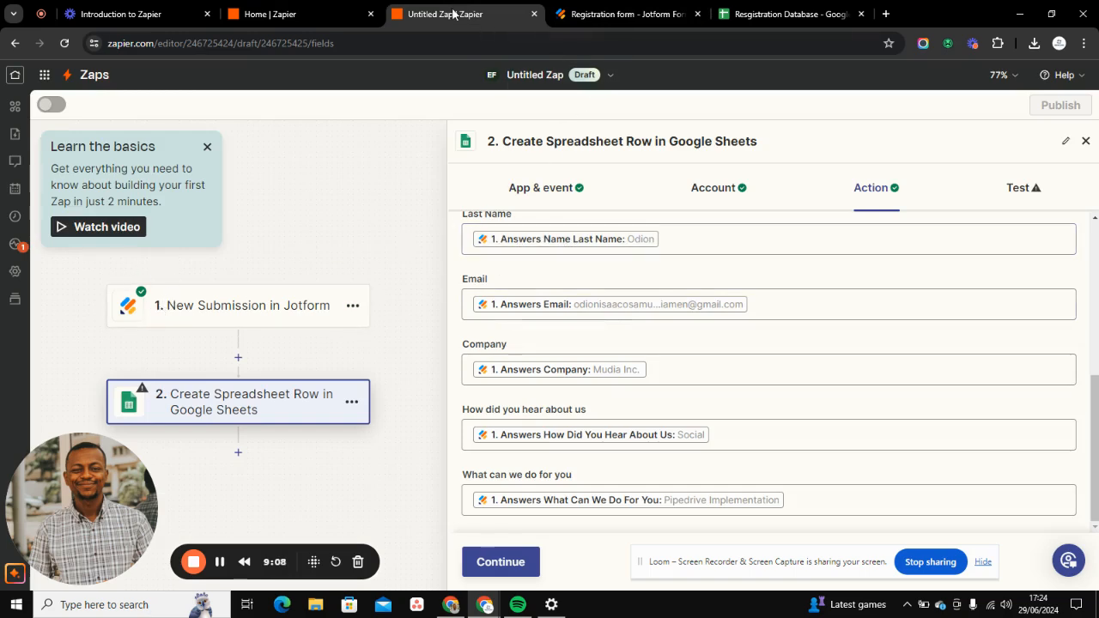
pyautogui.click(622, 15)
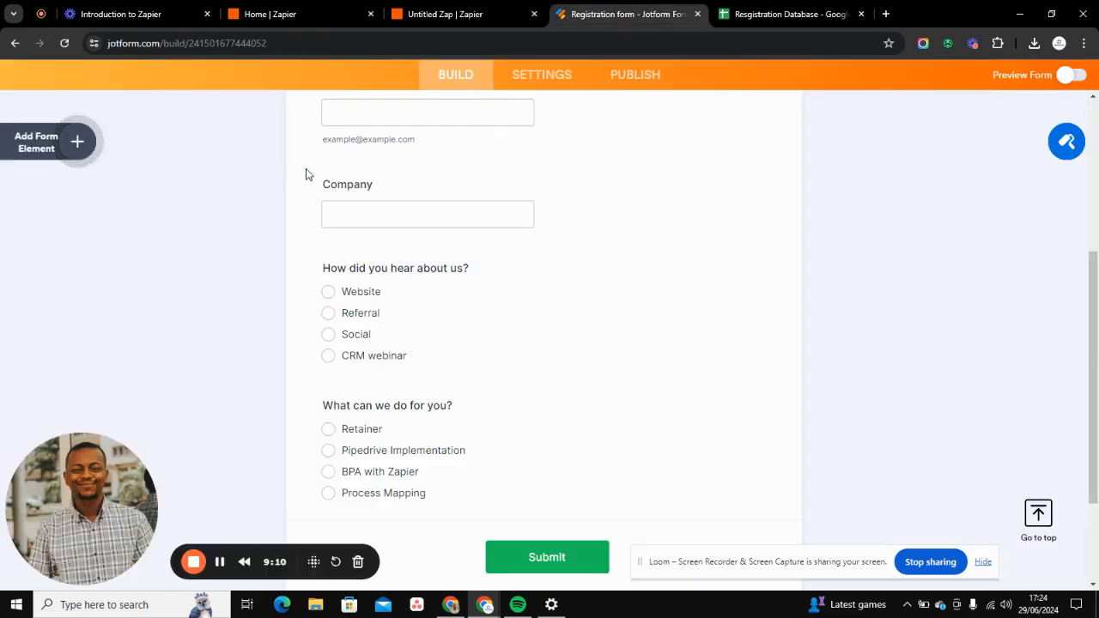
pyautogui.scroll(4, 309, 180)
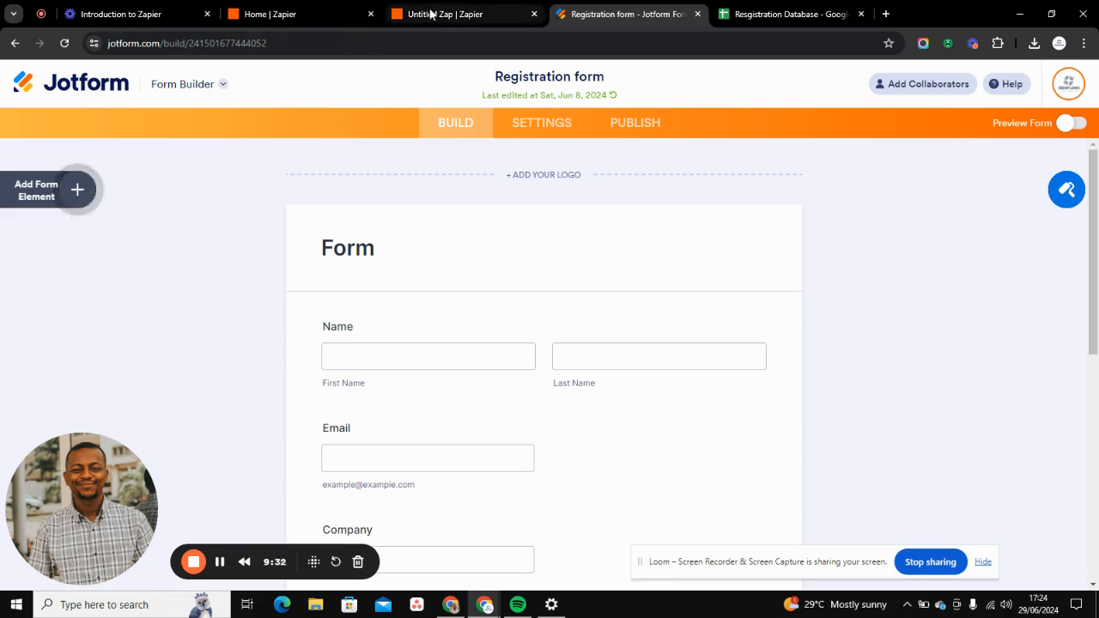
pyautogui.click(429, 17)
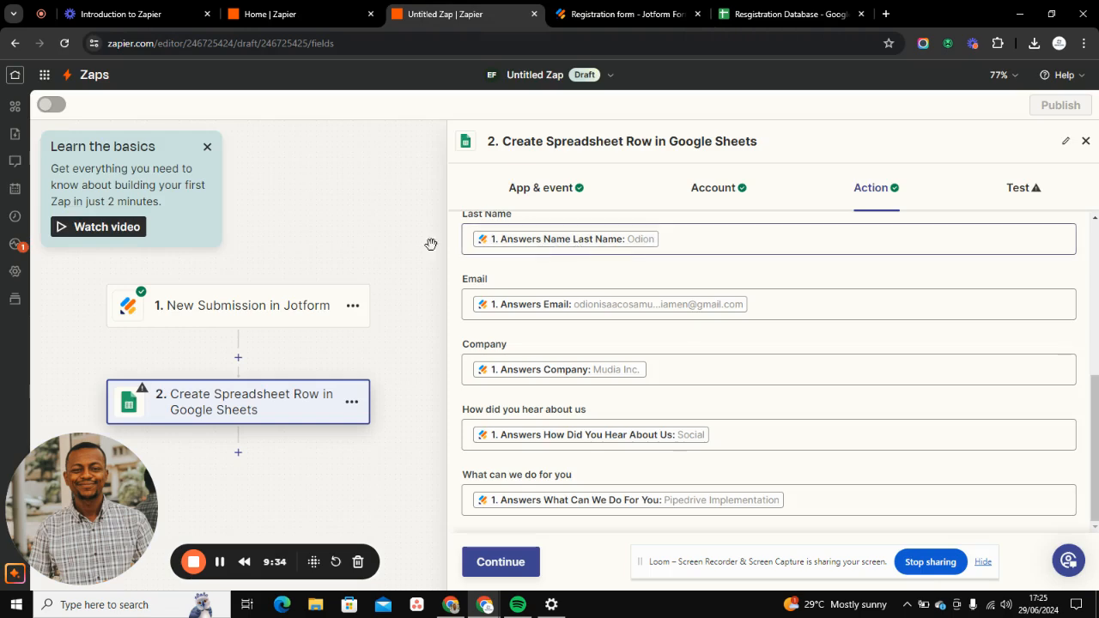
pyautogui.scroll(4, 532, 309)
pyautogui.scroll(-4, 545, 347)
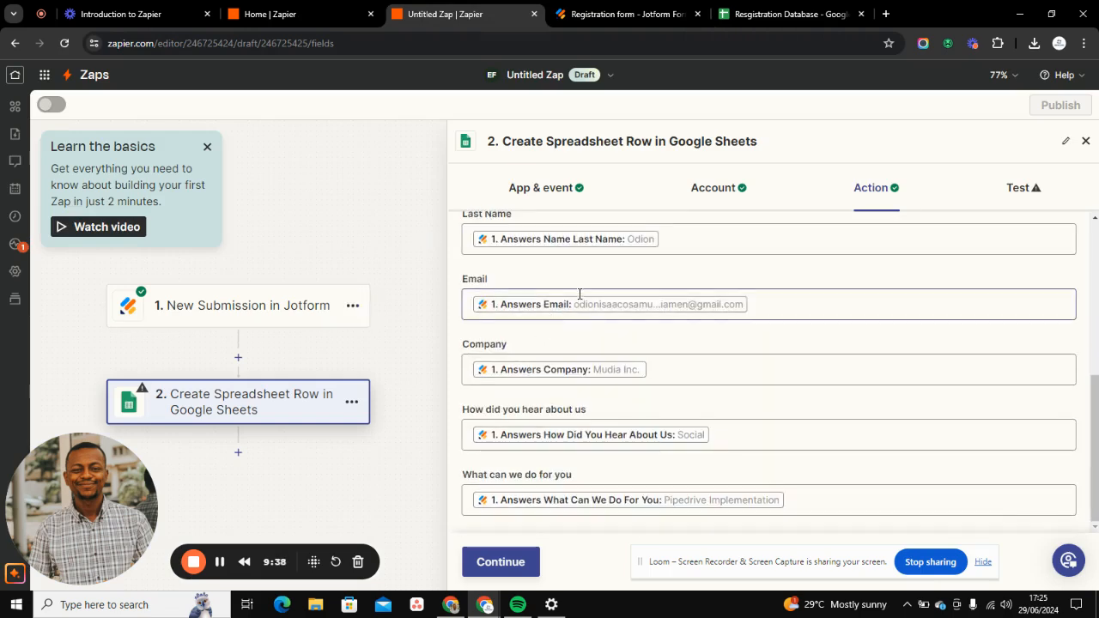
# - Add the static text "This a static field" after the mapped Jotform value in the Last Name column
pyautogui.click(668, 243)
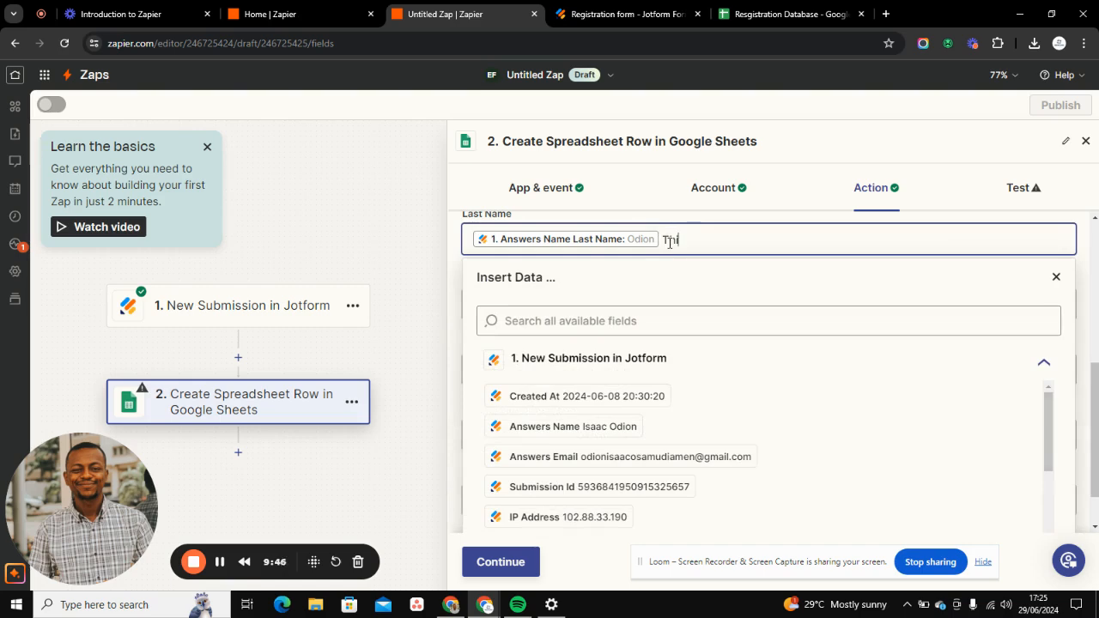
pyautogui.write('This a static field')
pyautogui.click(1056, 277)
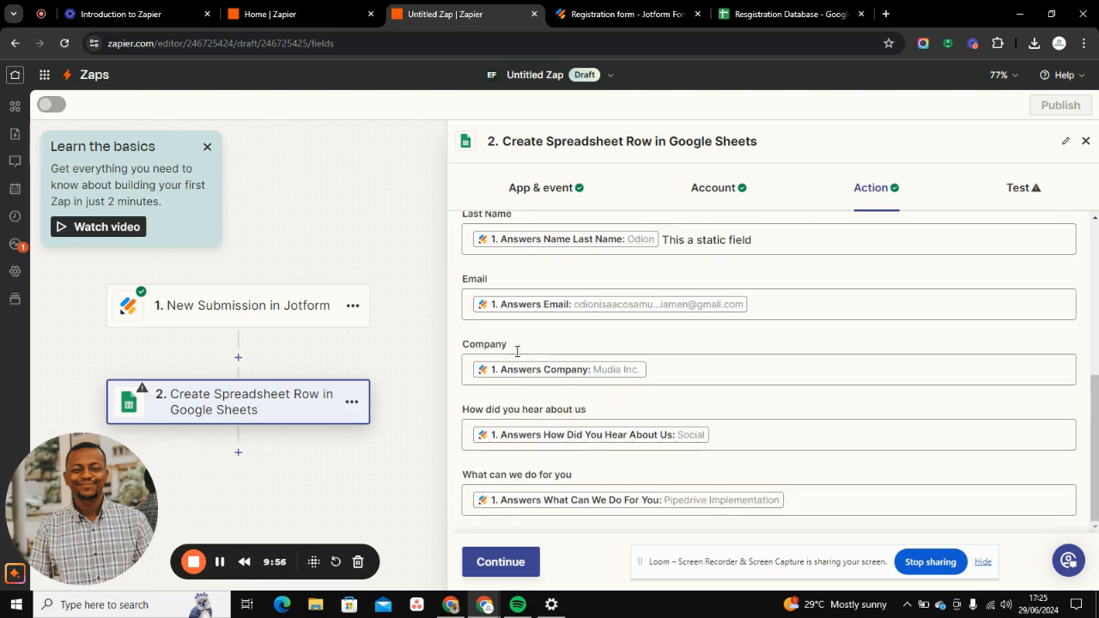
pyautogui.click(751, 241)
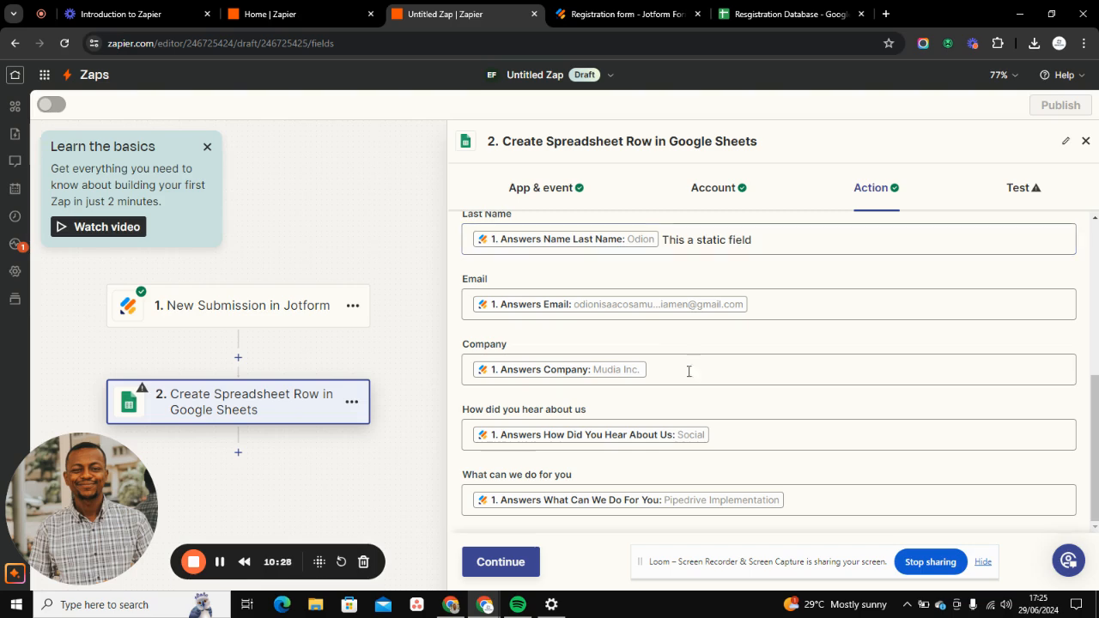
# - Test the Create Spreadsheet Row action and check the added row in the Resgistration Database sheet
pyautogui.click(530, 561)
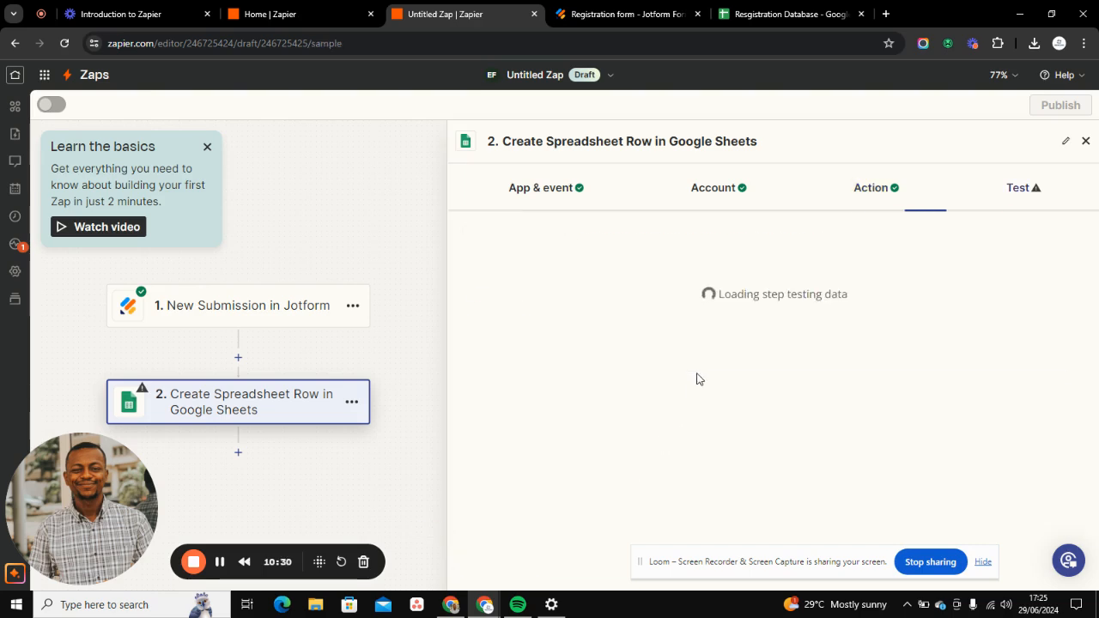
pyautogui.click(593, 563)
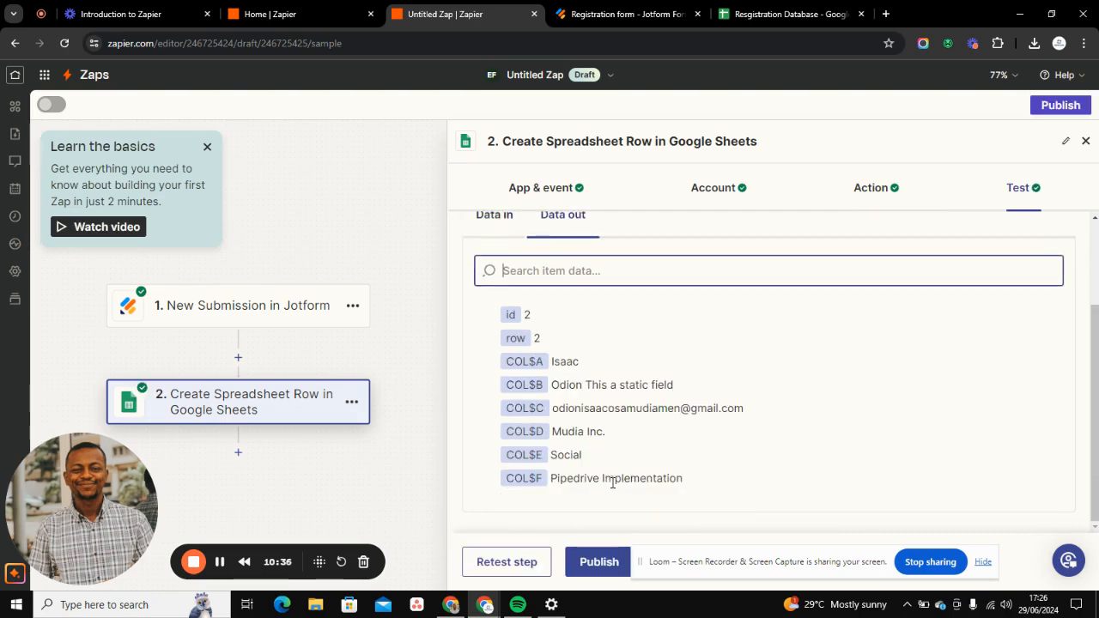
pyautogui.click(754, 6)
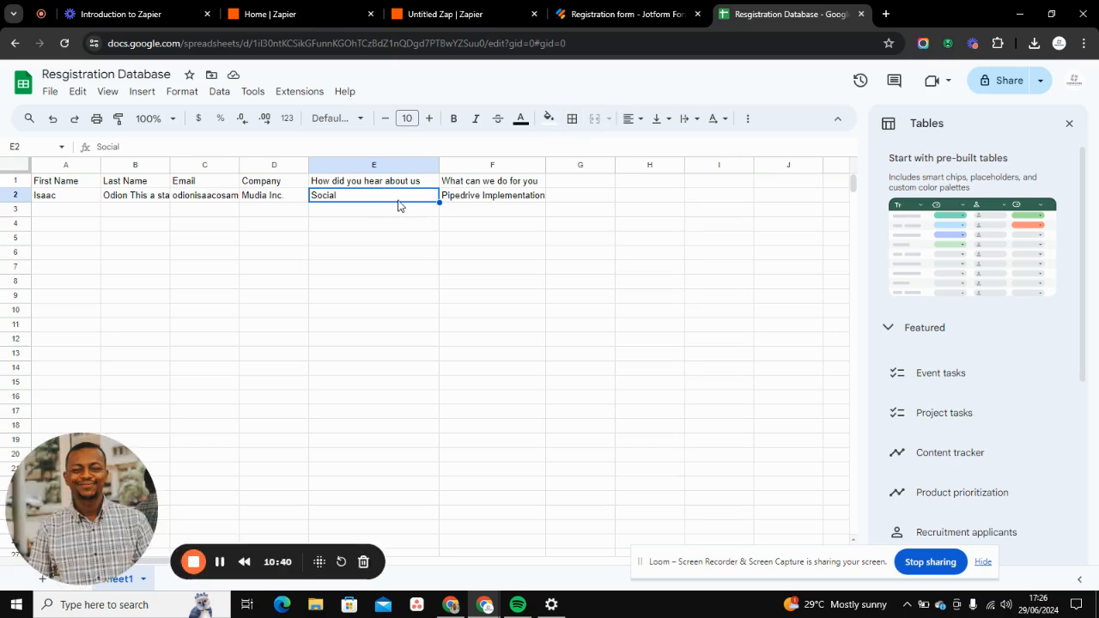
# - Widen the Last Name column in the Resgistration Database sheet to fit the full text of its row 2 entry
pyautogui.click(139, 199)
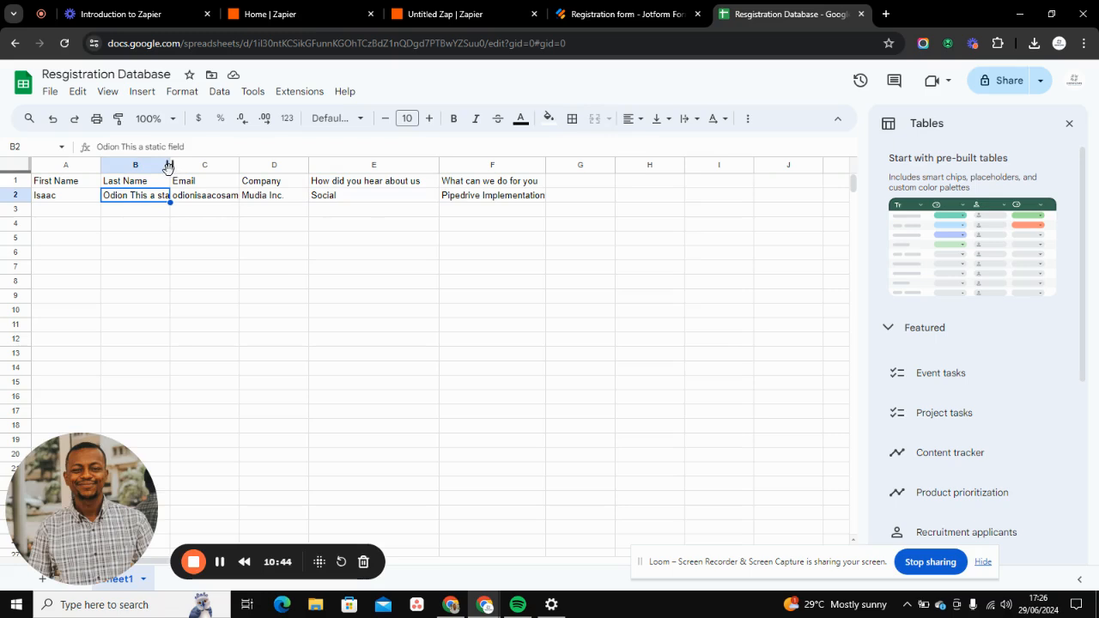
pyautogui.moveTo(171, 166); pyautogui.dragTo(213, 164)
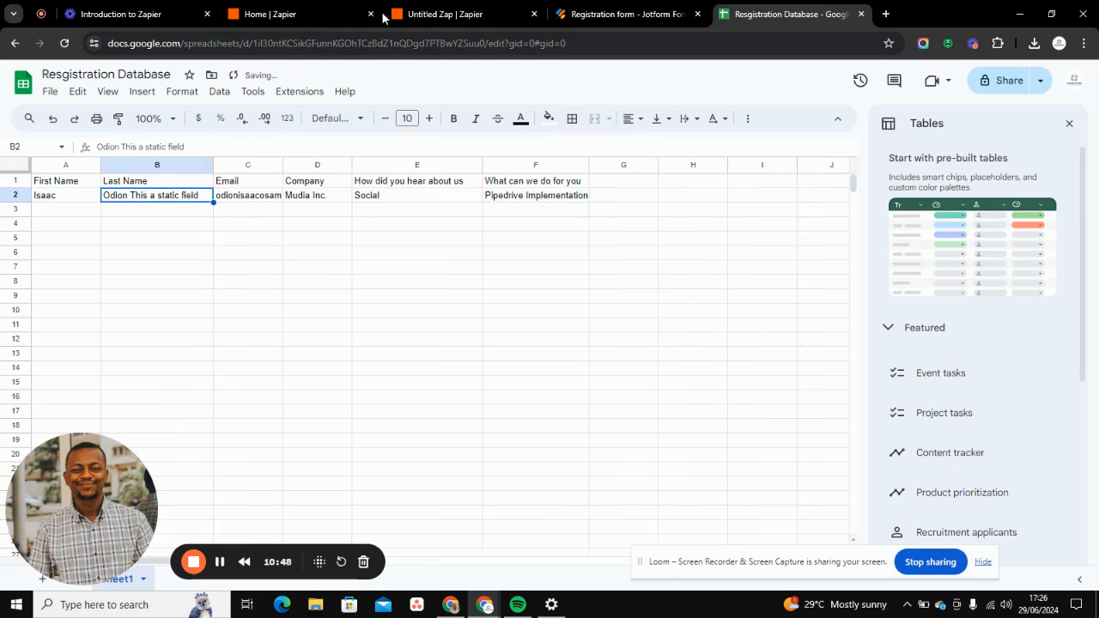
# - Return to the Untitled Zap in Zapier and select Submission A as the test record of the Jotform New Submission trigger
pyautogui.click(632, 9)
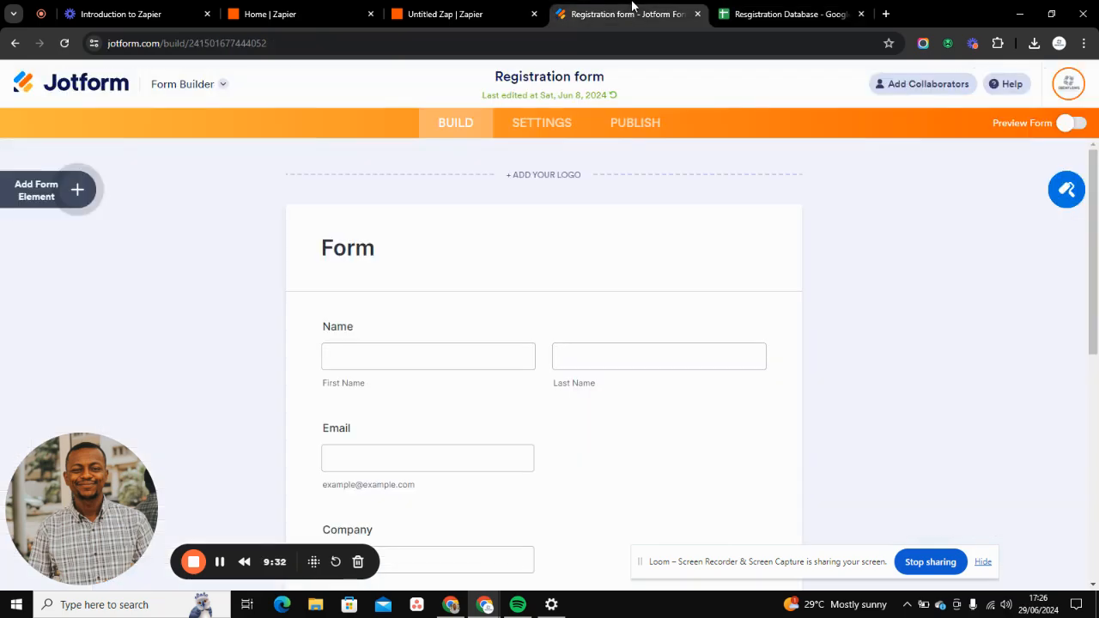
pyautogui.click(441, 12)
pyautogui.click(564, 262)
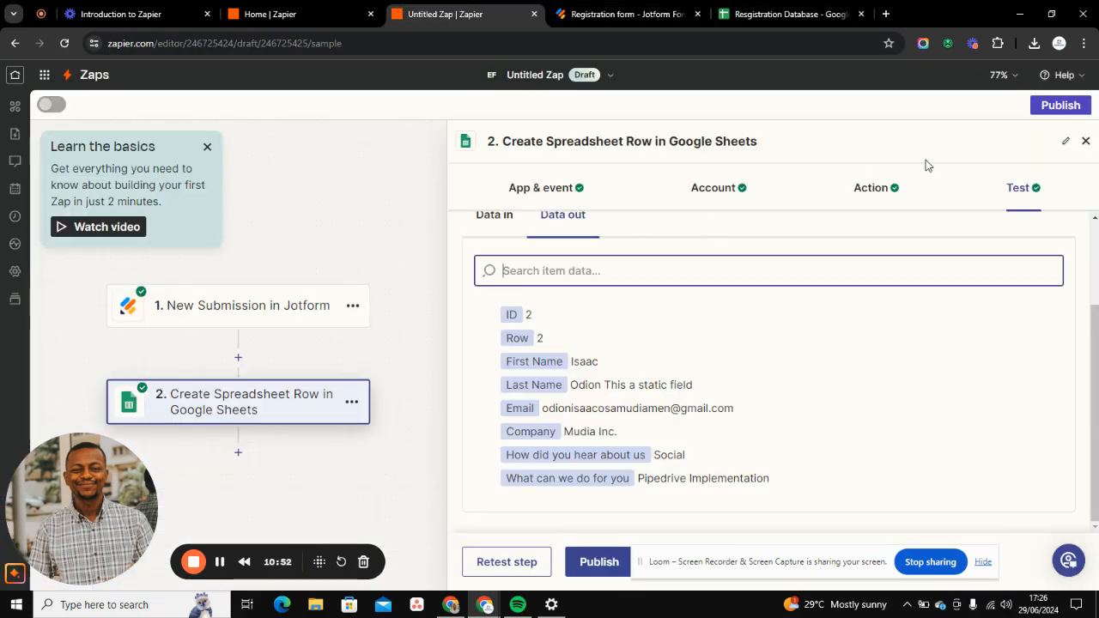
pyautogui.click(200, 311)
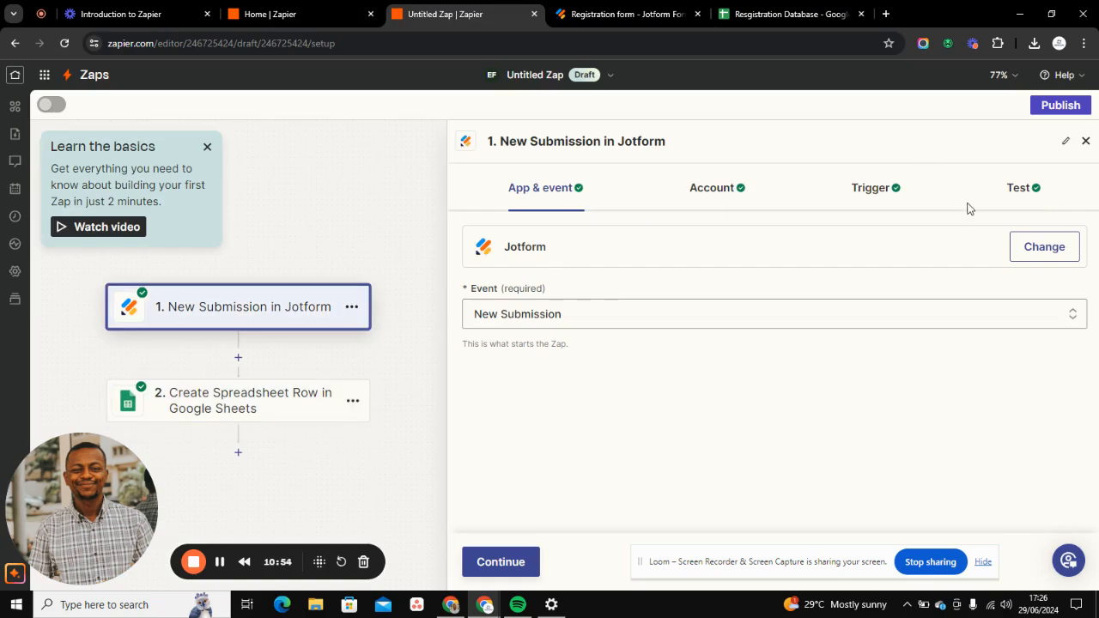
pyautogui.click(1018, 189)
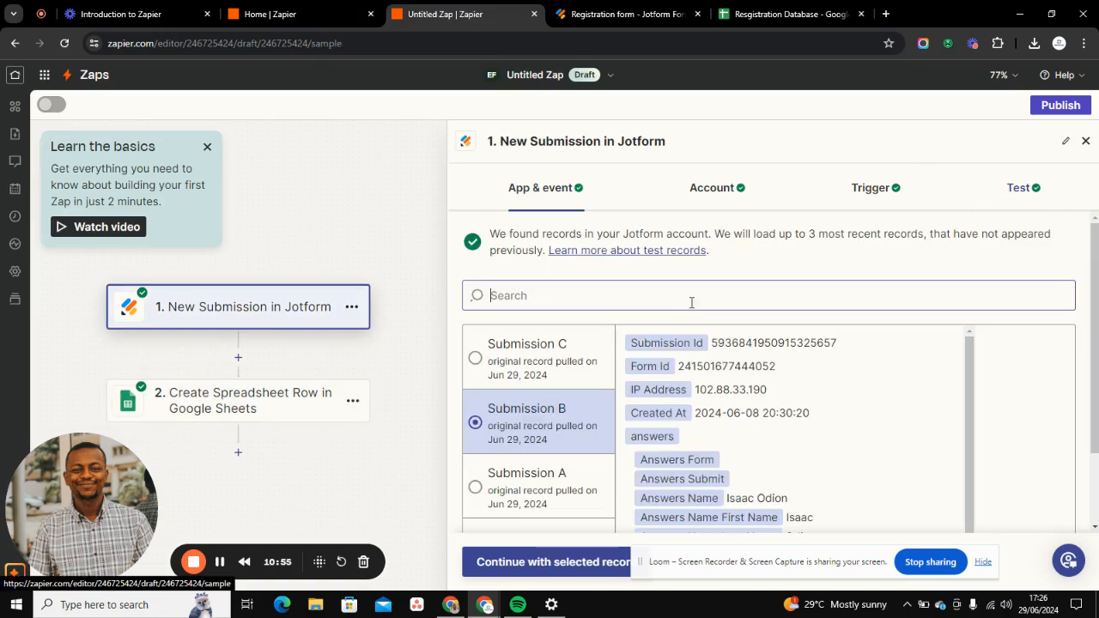
pyautogui.click(541, 493)
pyautogui.scroll(-2, 760, 500)
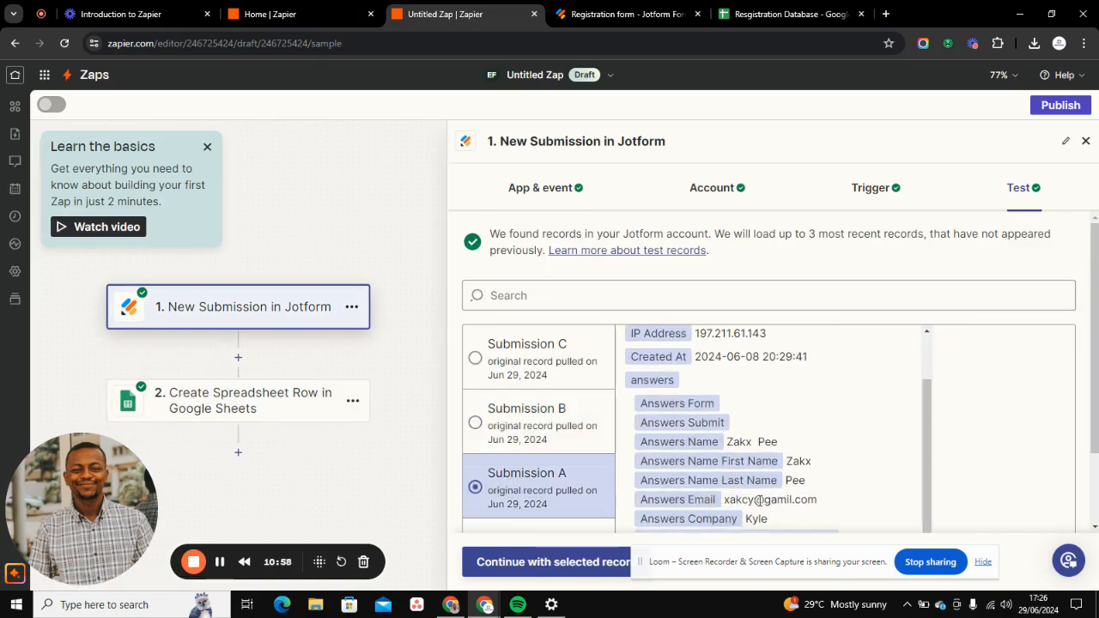
pyautogui.click(512, 563)
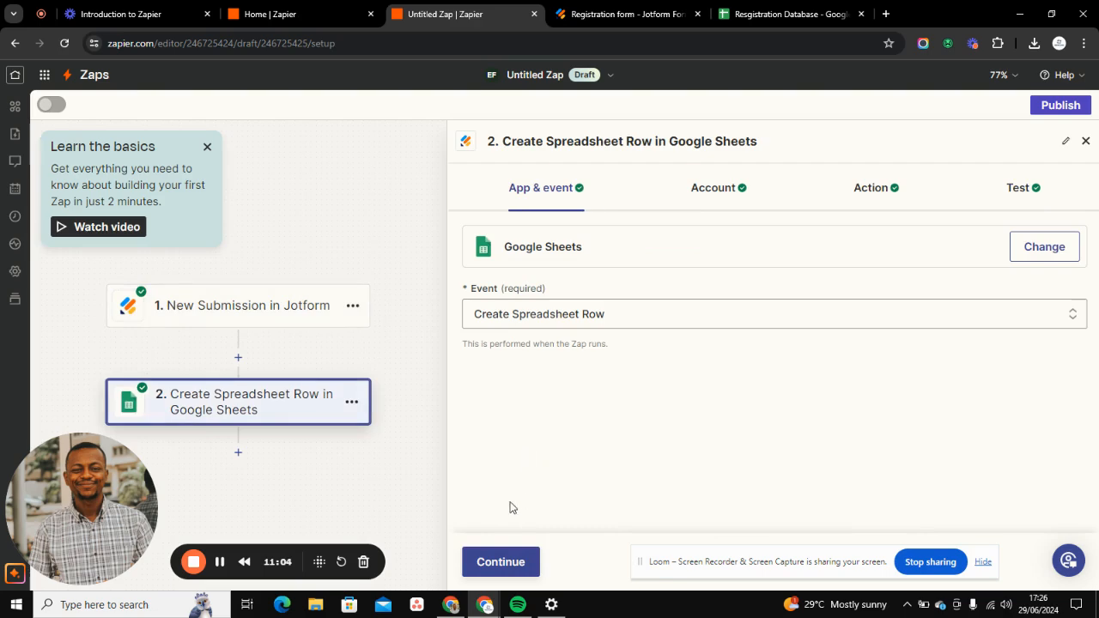
# - Review the mapped columns, retest the Create Spreadsheet Row action with Submission A, and check the added row in the Resgistration Database sheet
pyautogui.click(862, 188)
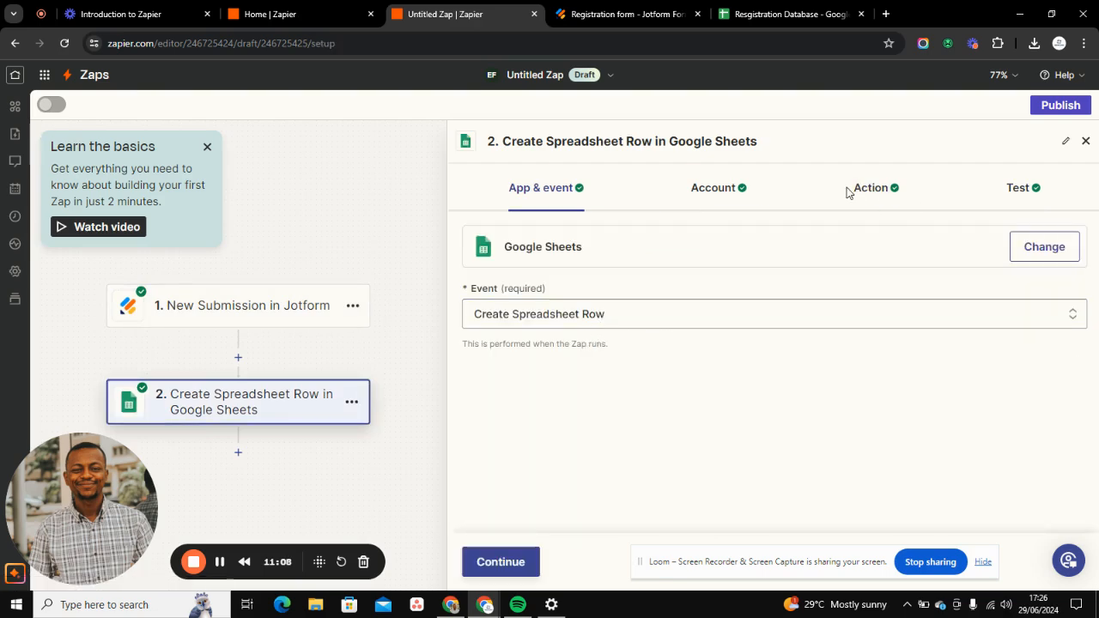
pyautogui.click(884, 188)
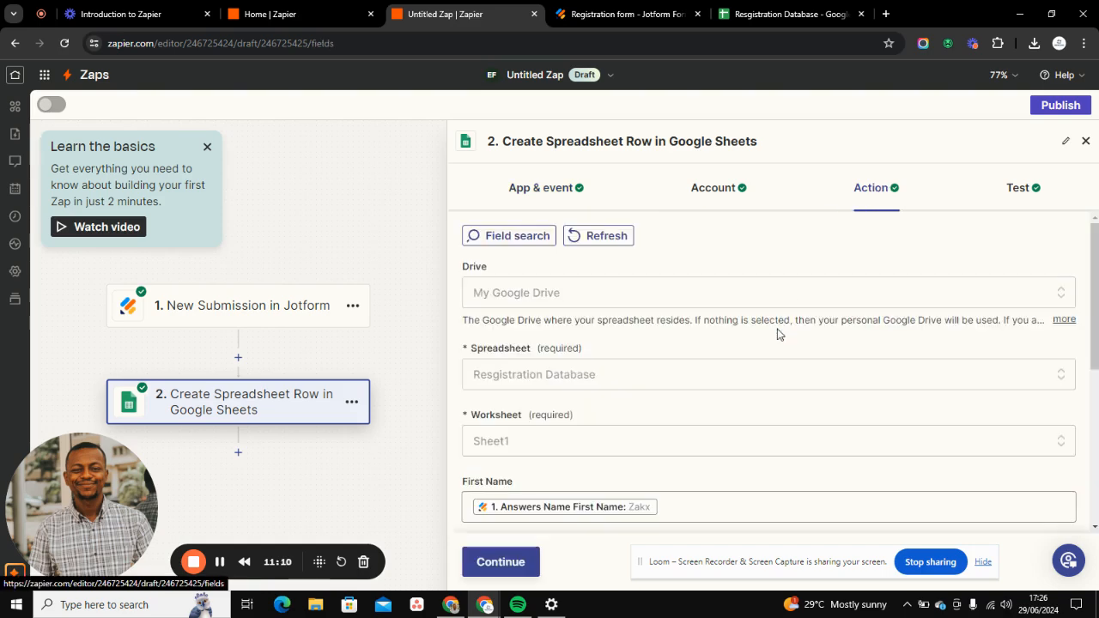
pyautogui.scroll(-5, 771, 343)
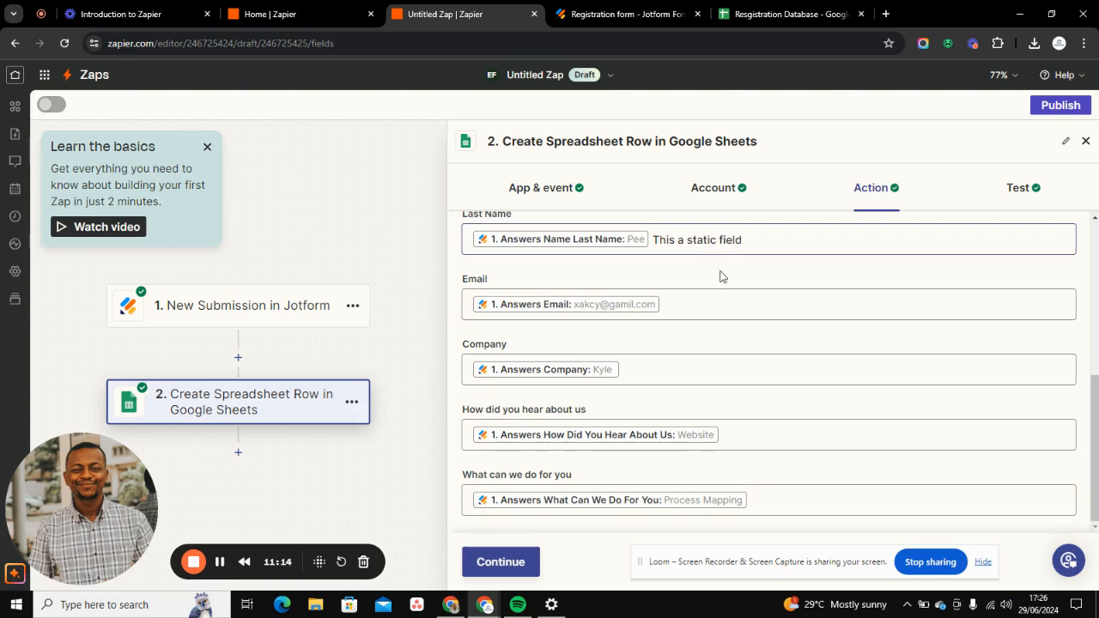
pyautogui.click(523, 564)
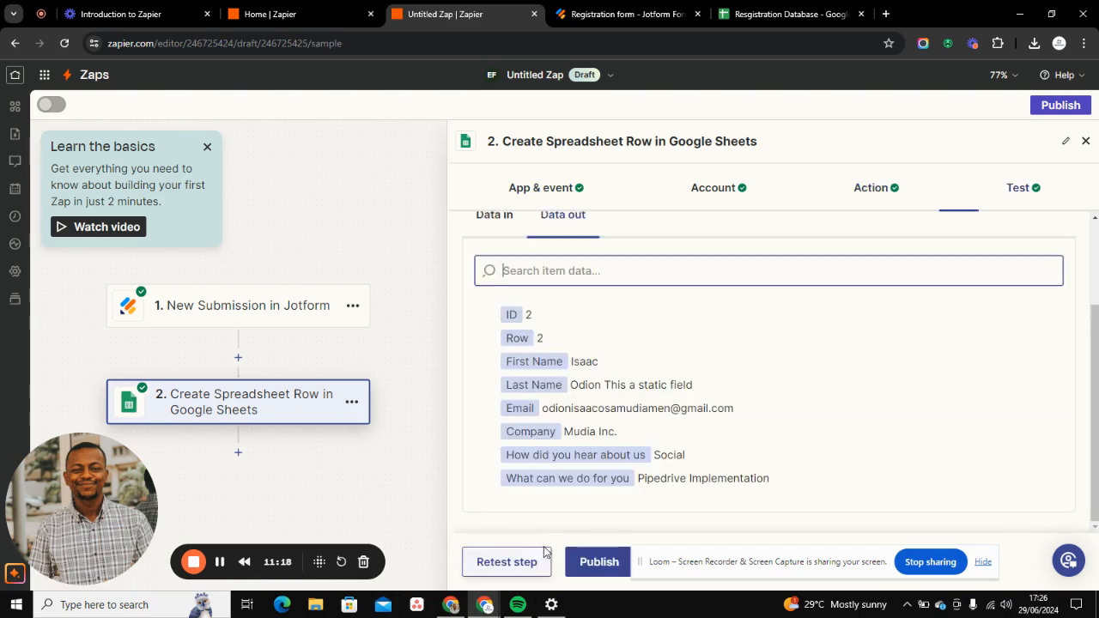
pyautogui.click(526, 560)
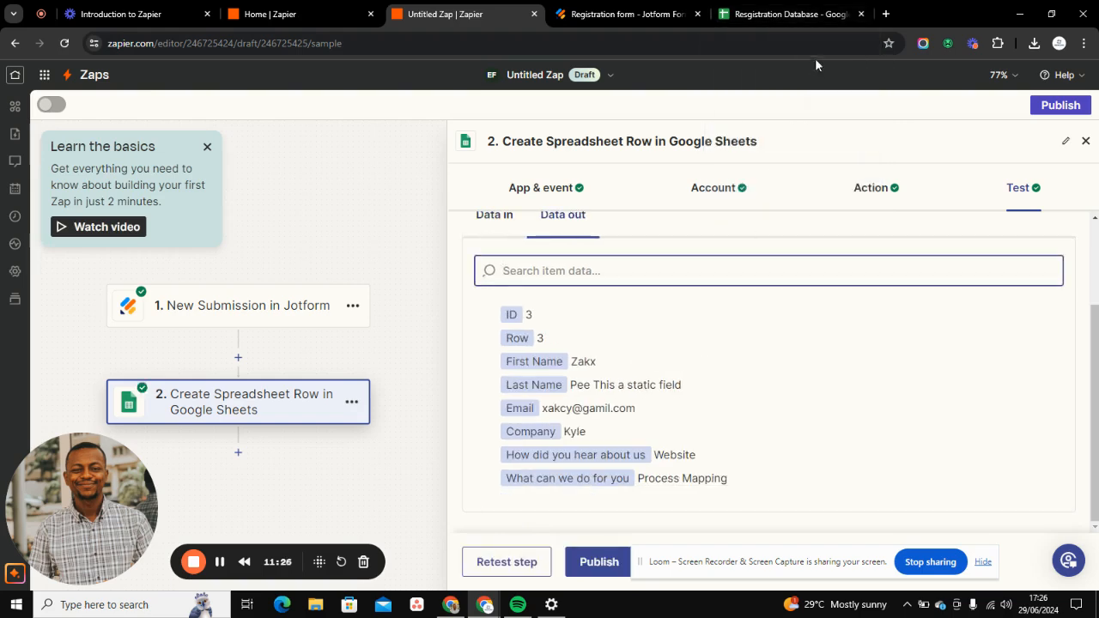
pyautogui.click(799, 13)
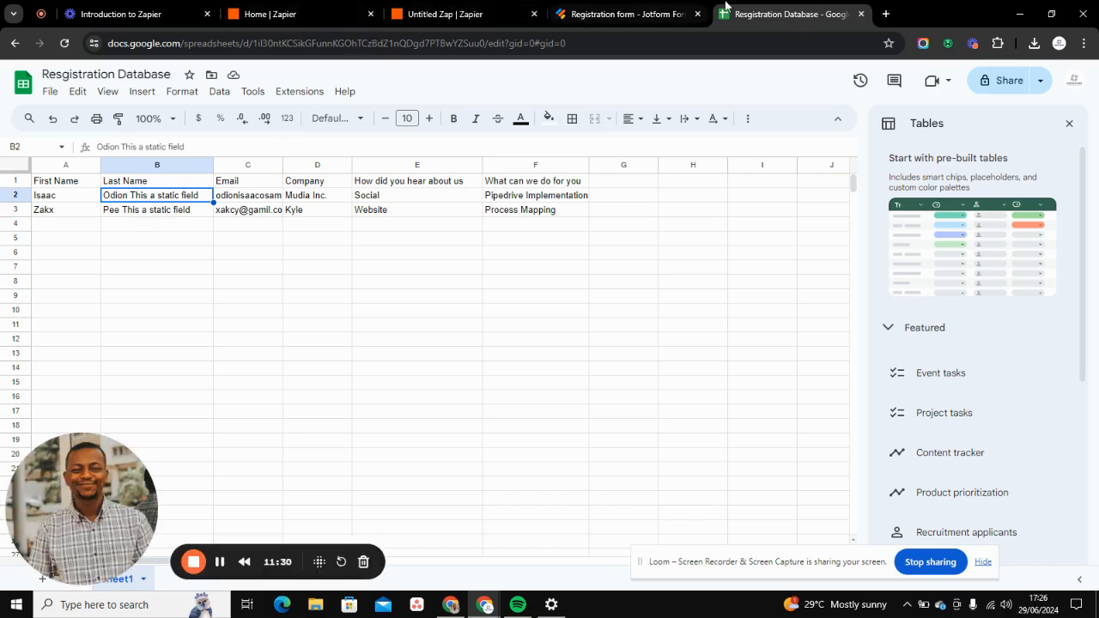
# - Review the Introduction to Zapier outline and examine the plan's task usage and Zap allowance on the Zapier home page
pyautogui.click(409, 12)
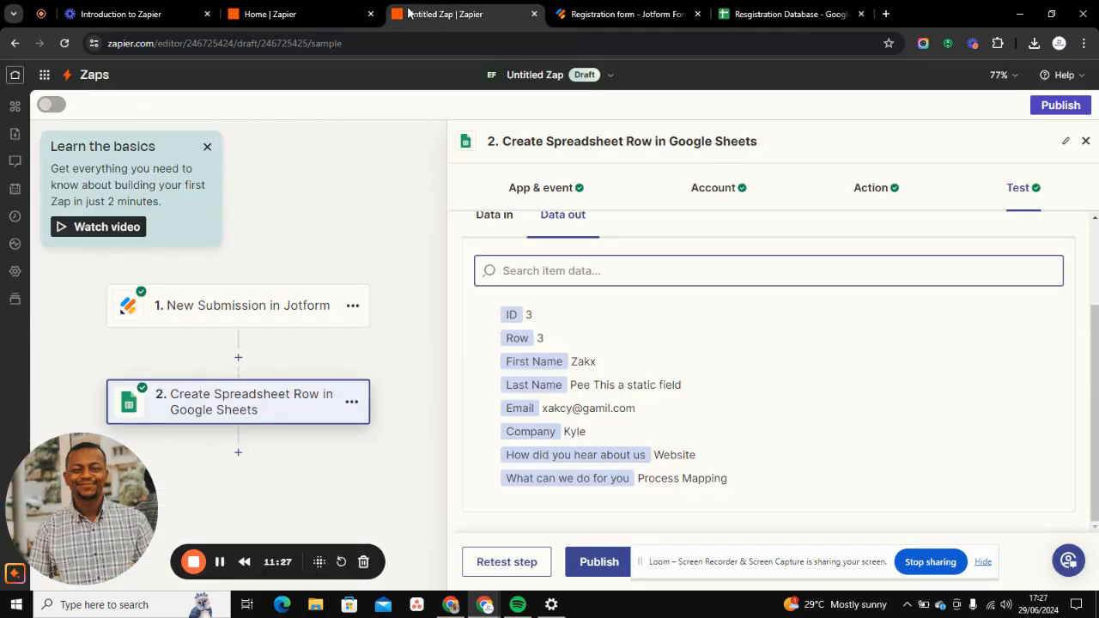
pyautogui.click(147, 10)
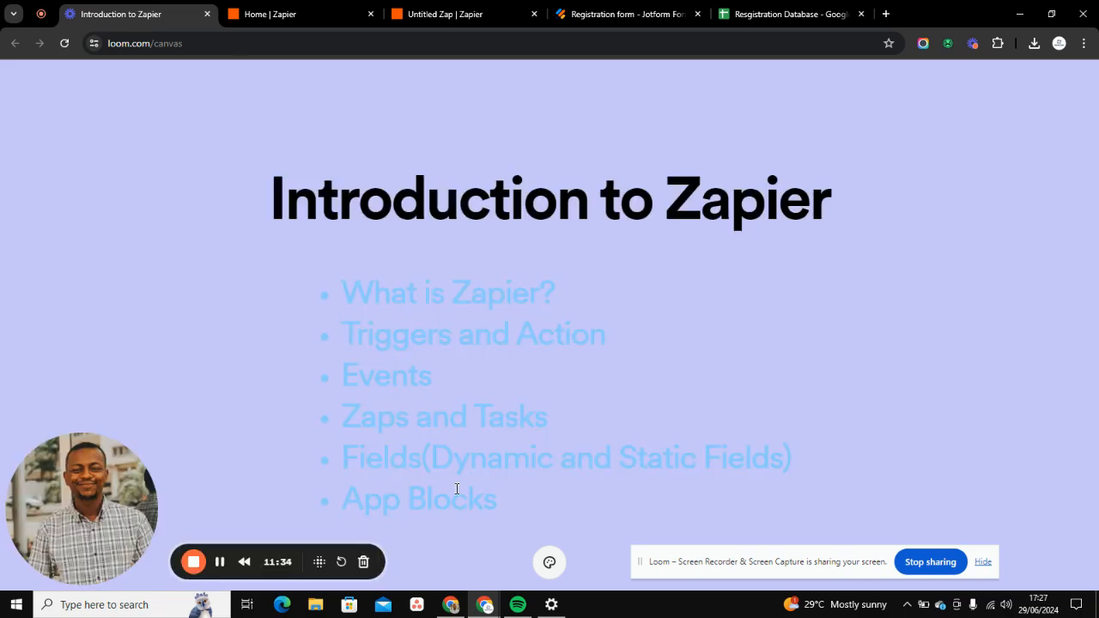
pyautogui.click(279, 12)
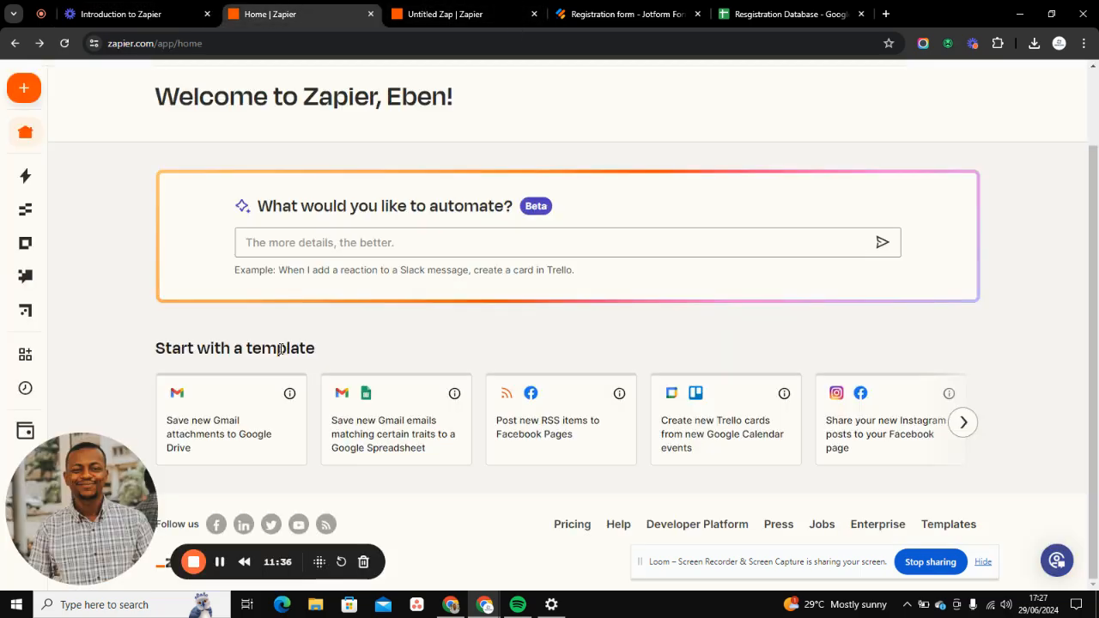
pyautogui.click(431, 15)
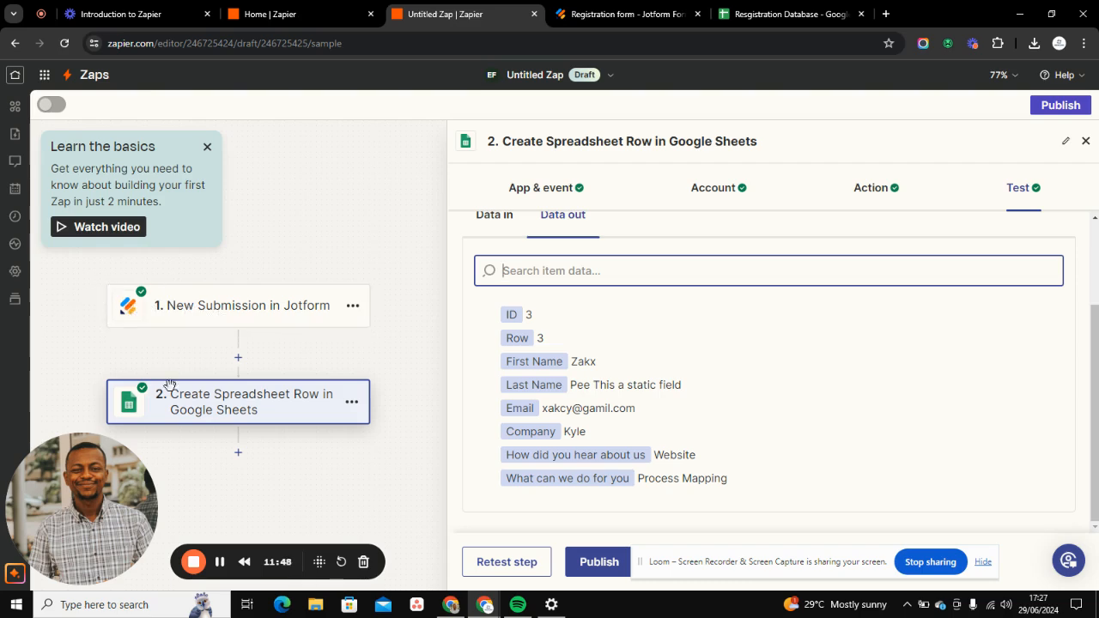
pyautogui.click(99, 16)
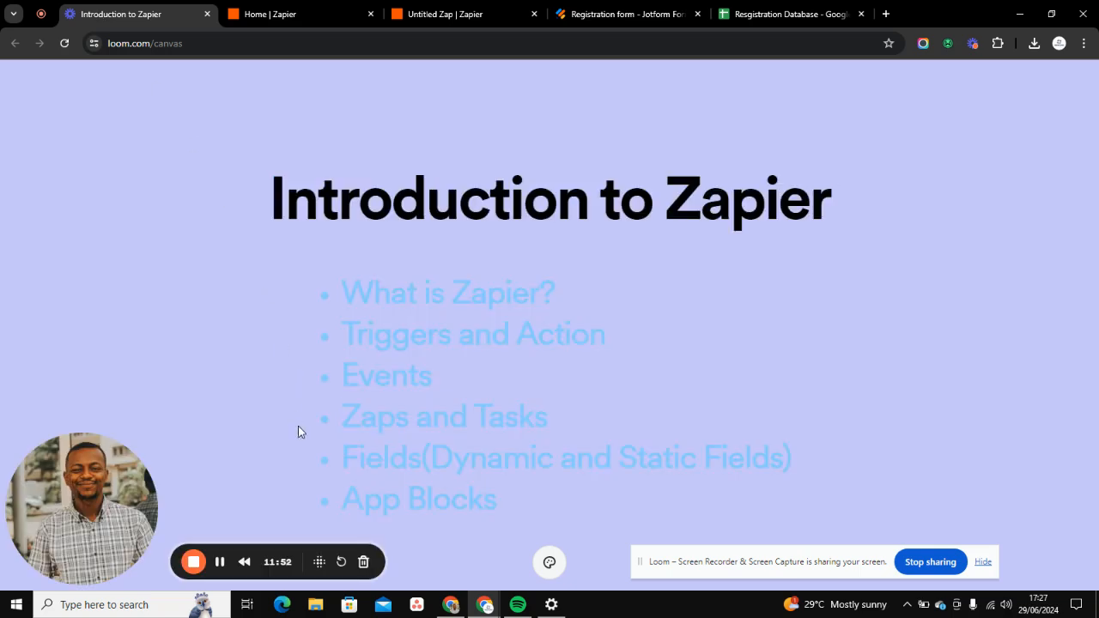
pyautogui.click(297, 16)
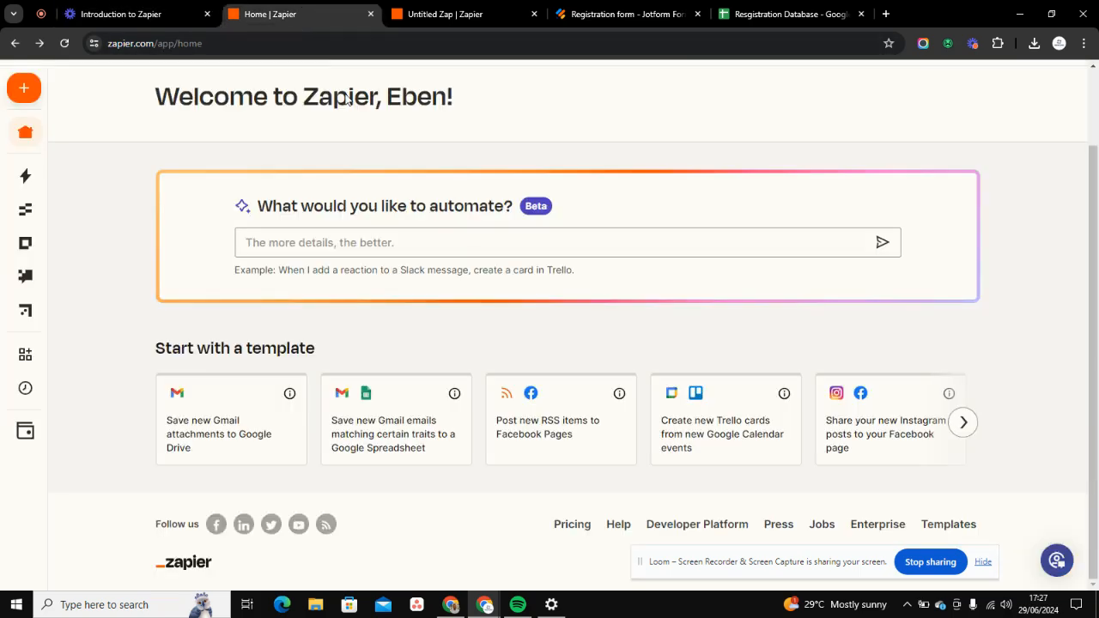
pyautogui.click(401, 12)
pyautogui.click(262, 12)
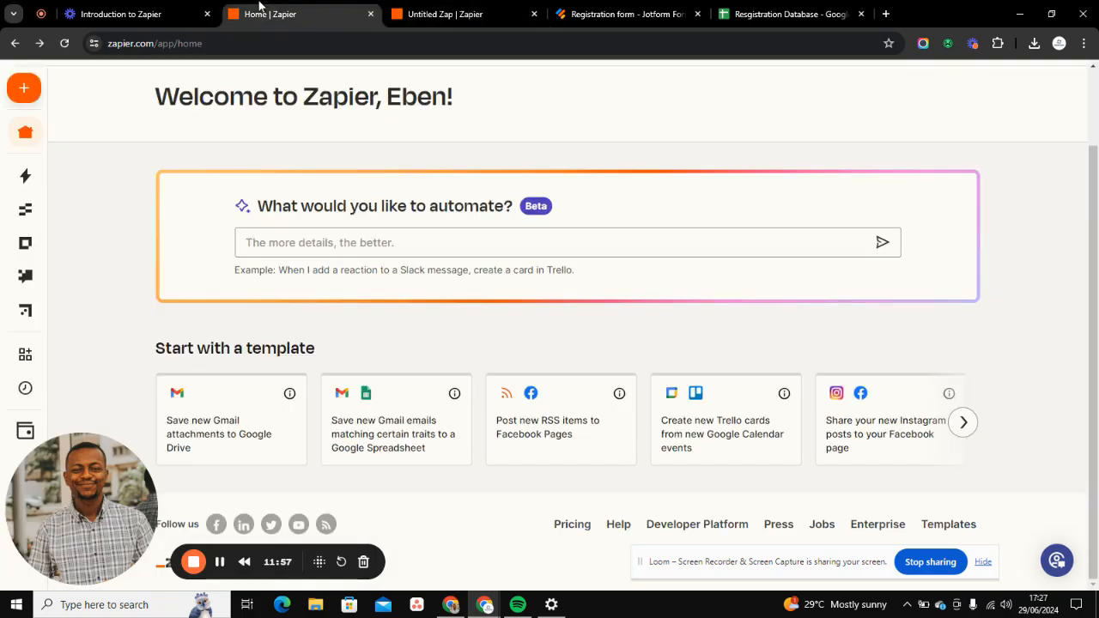
pyautogui.moveTo(51, 546); pyautogui.dragTo(185, 331)
pyautogui.moveTo(38, 397)
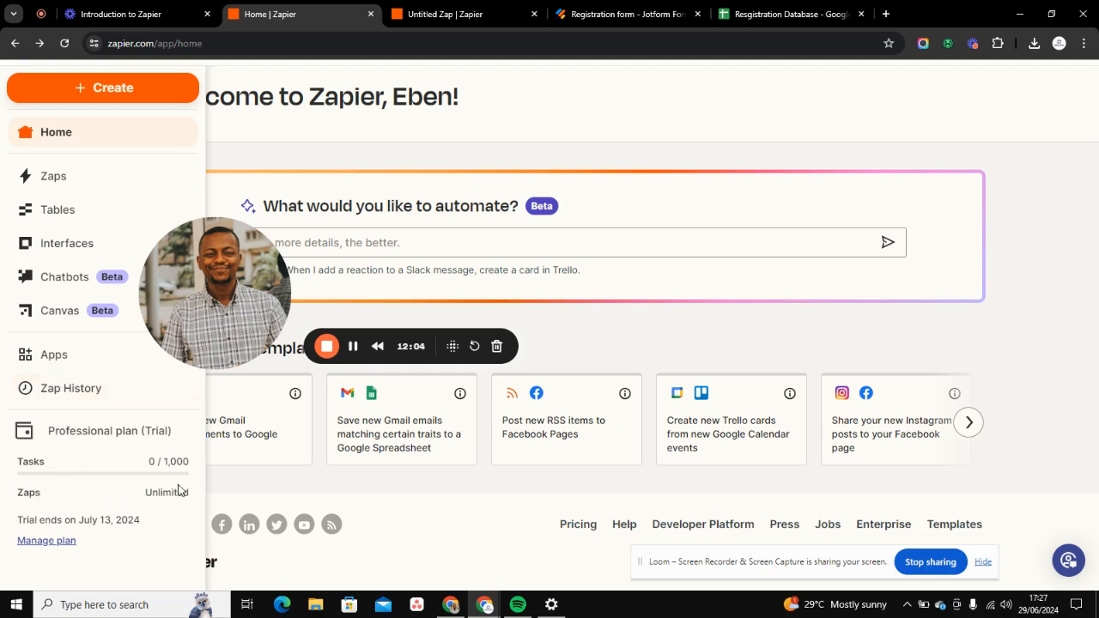
pyautogui.moveTo(27, 465)
# - Rename the Untitled Zap as "Registration Workflow"
pyautogui.click(425, 12)
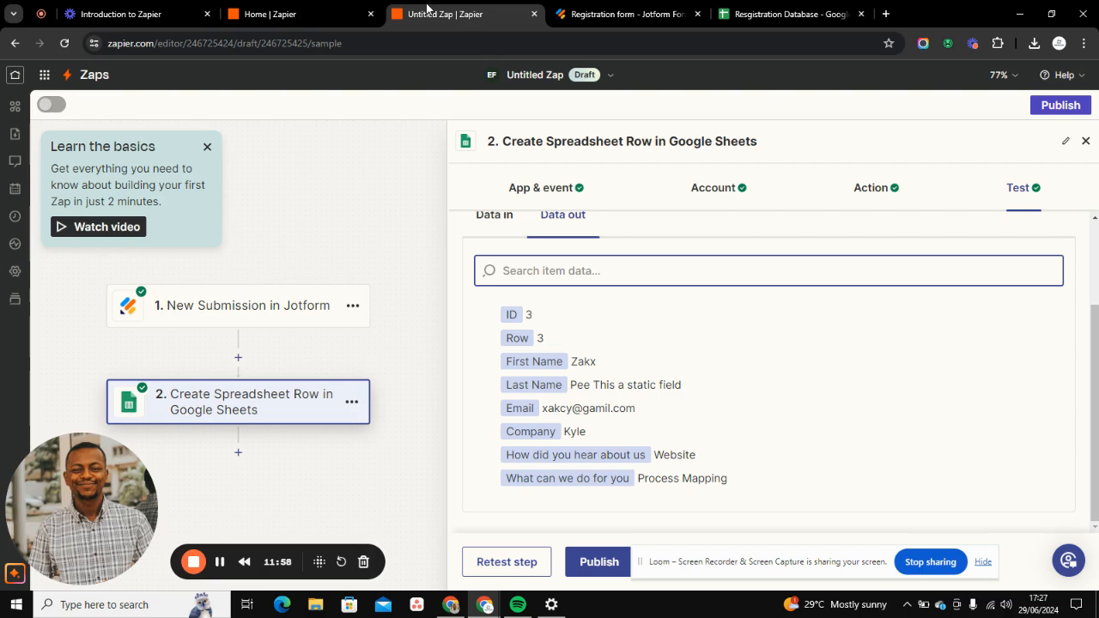
pyautogui.click(537, 76)
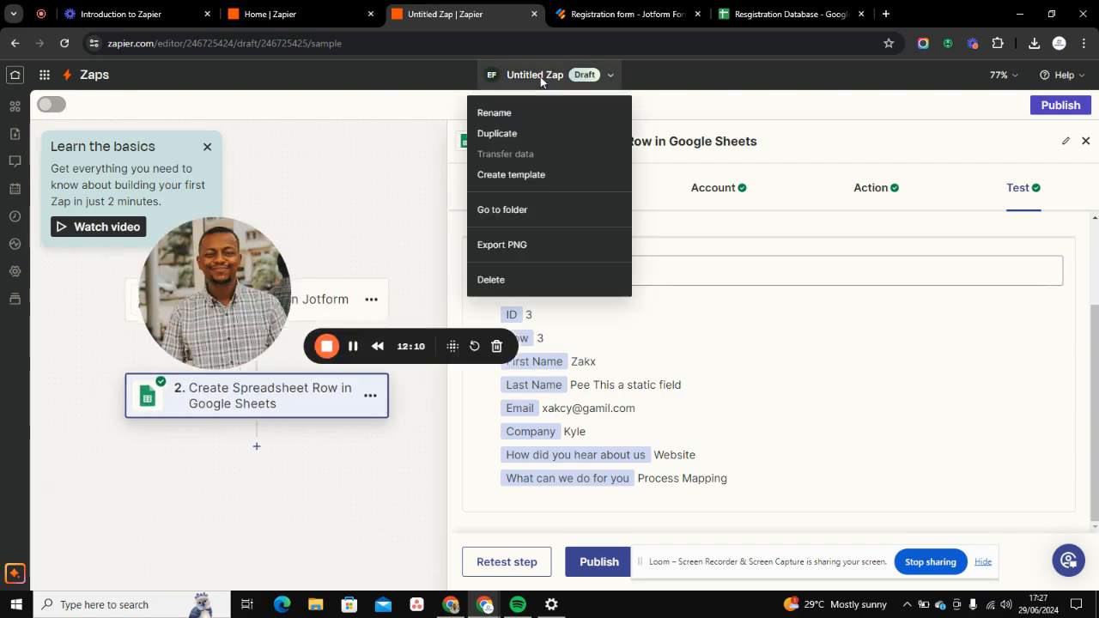
pyautogui.click(530, 113)
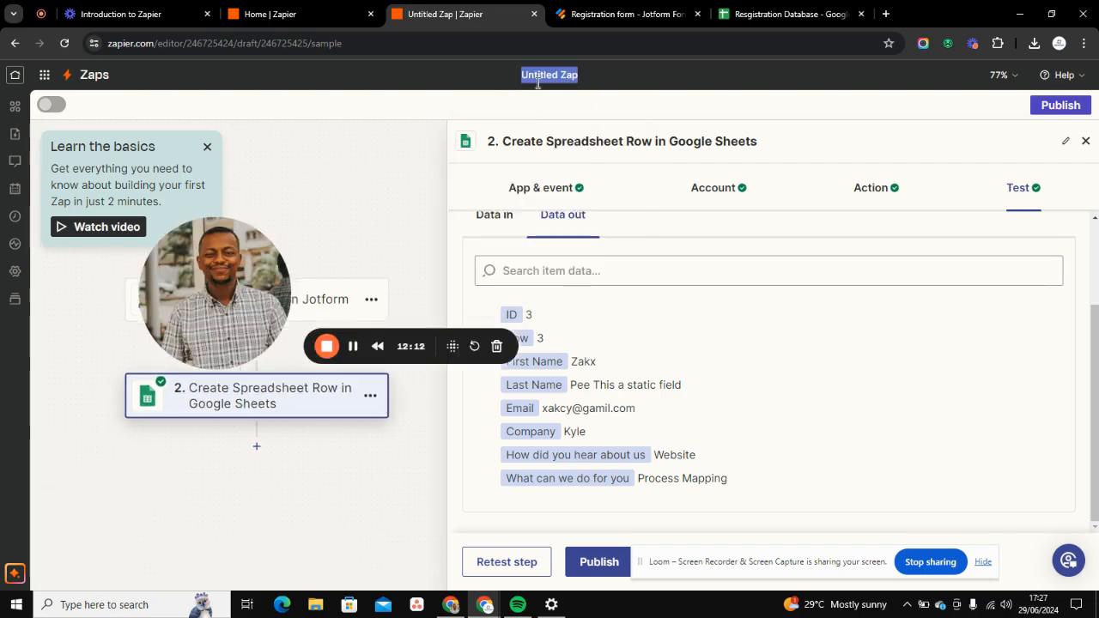
pyautogui.press('BackSpace')
pyautogui.write('Registration W')
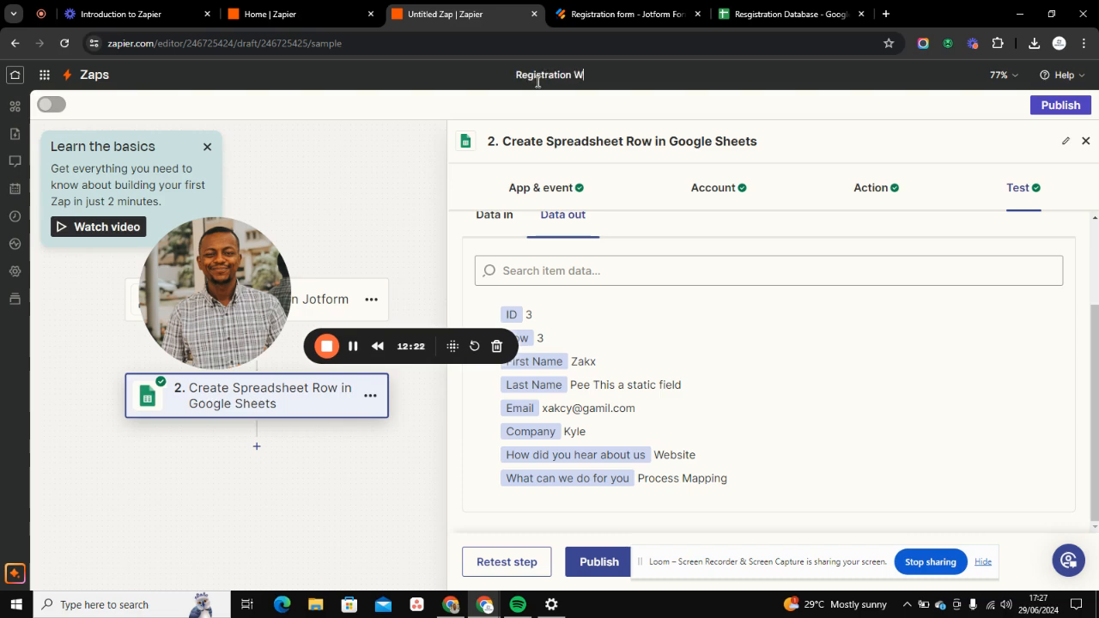
pyautogui.write('orkflow')
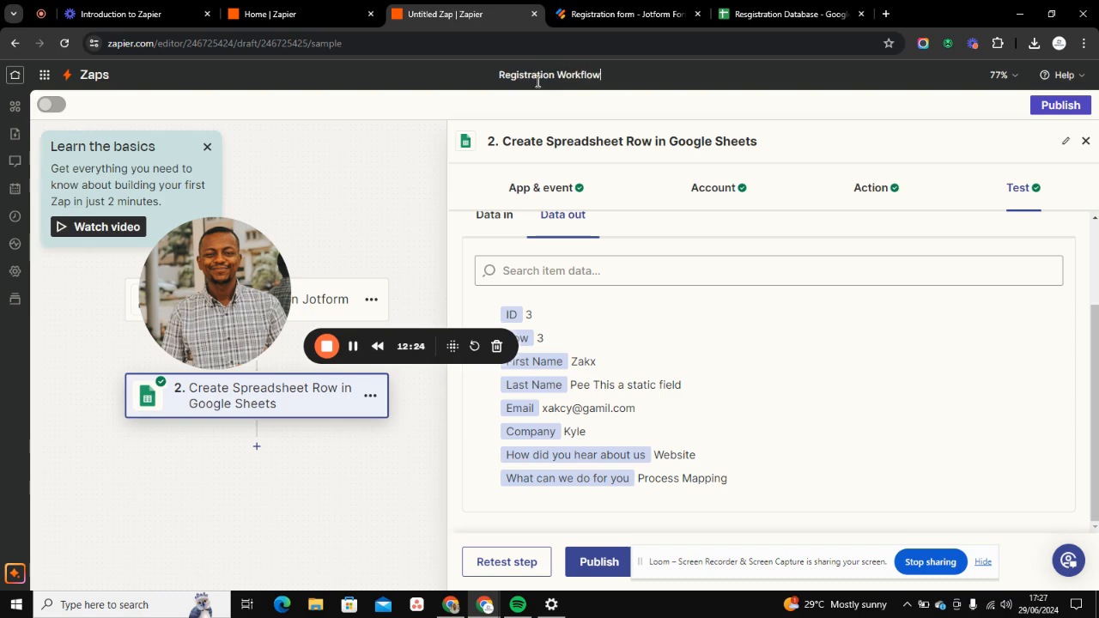
pyautogui.press('Return')
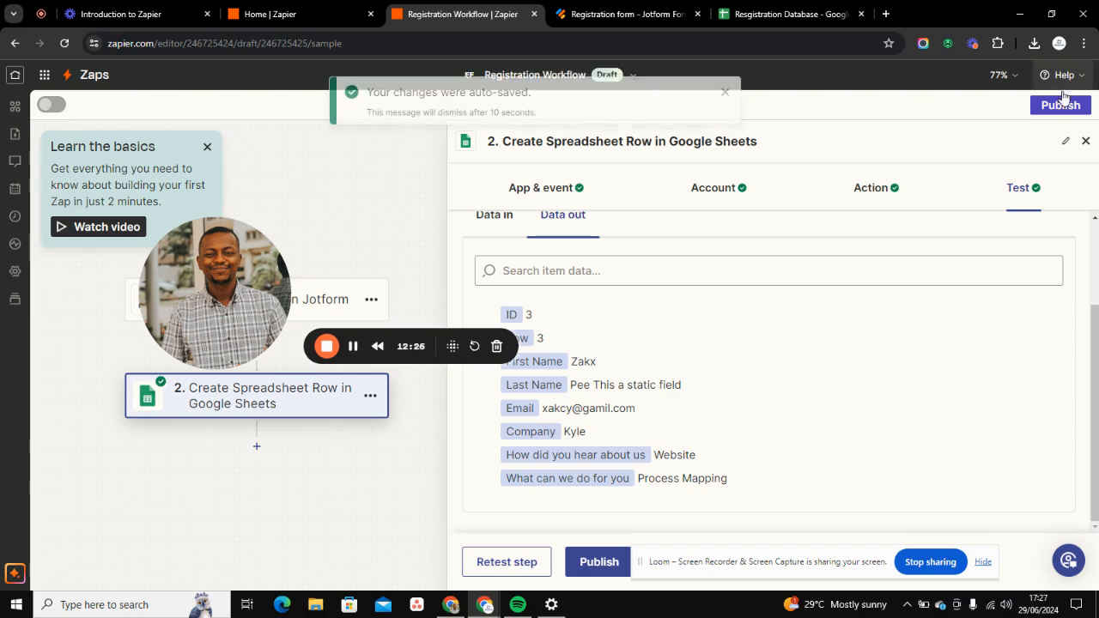
# - Publish the Registration Workflow Zap and dismiss the confirmation dialog
pyautogui.click(1061, 104)
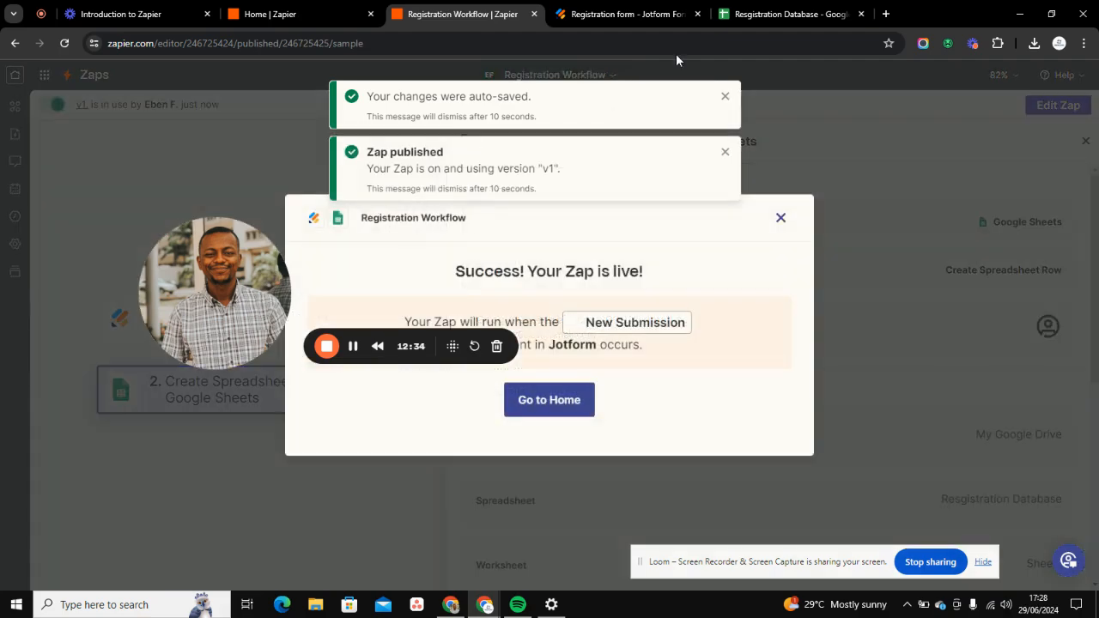
pyautogui.click(781, 220)
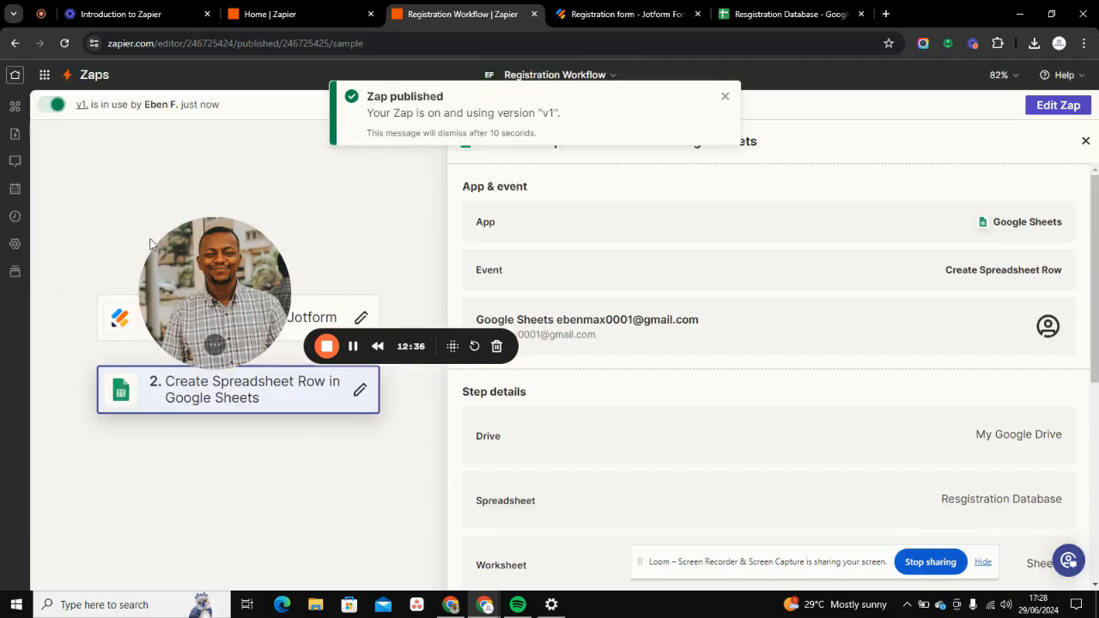
# - Switch to Jotform and open the Registration form's public direct link in a new tab
pyautogui.click(590, 14)
pyautogui.moveTo(225, 290); pyautogui.dragTo(112, 350)
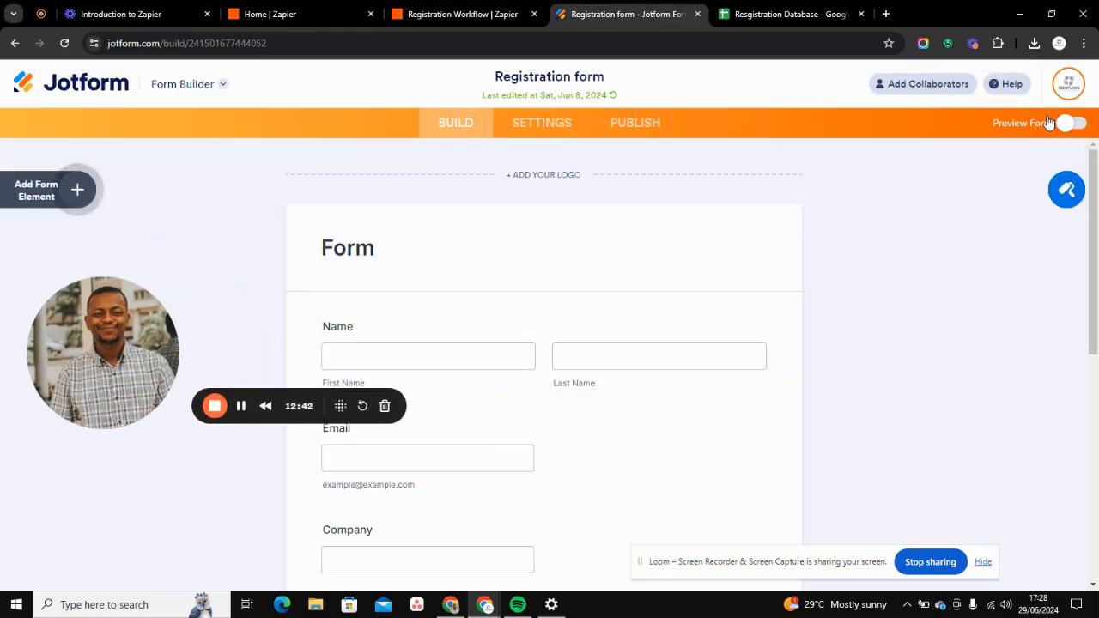
pyautogui.click(613, 125)
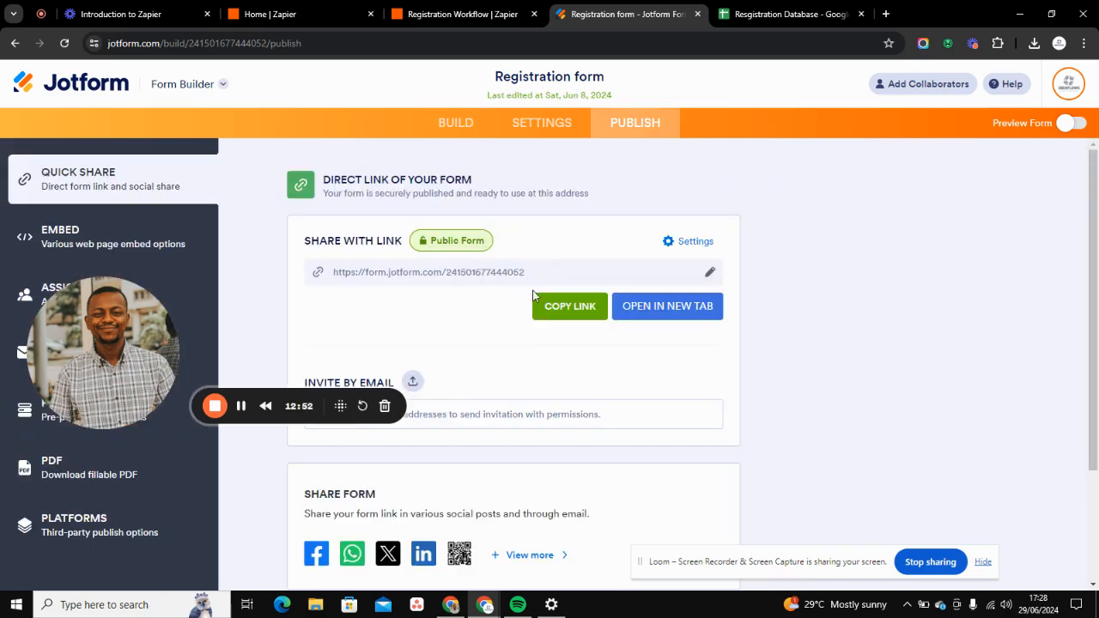
pyautogui.click(685, 307)
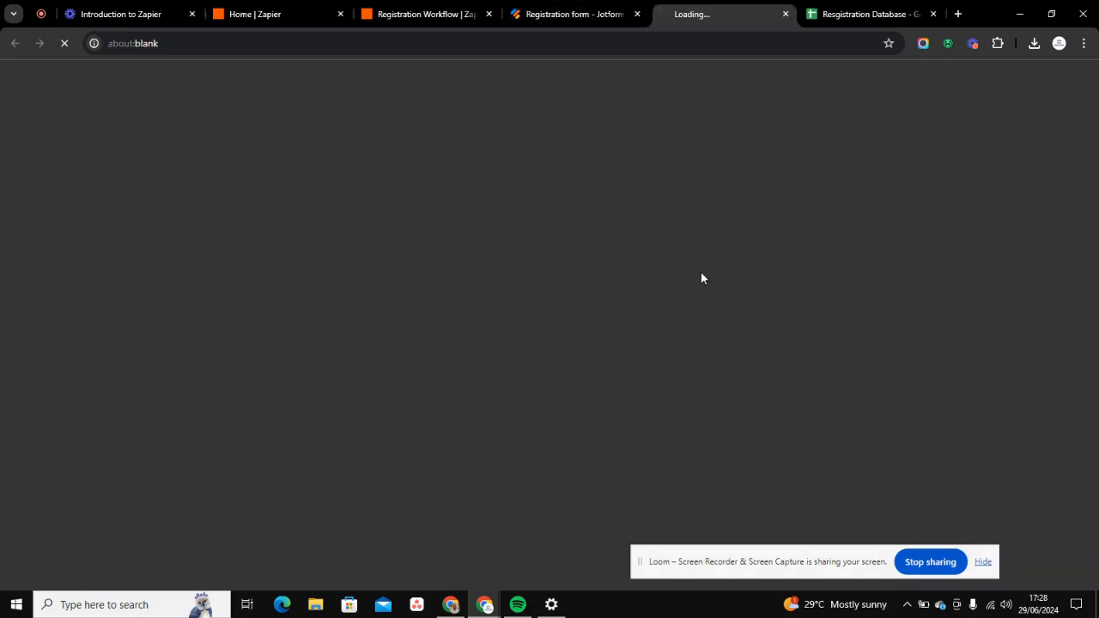
pyautogui.click(333, 44)
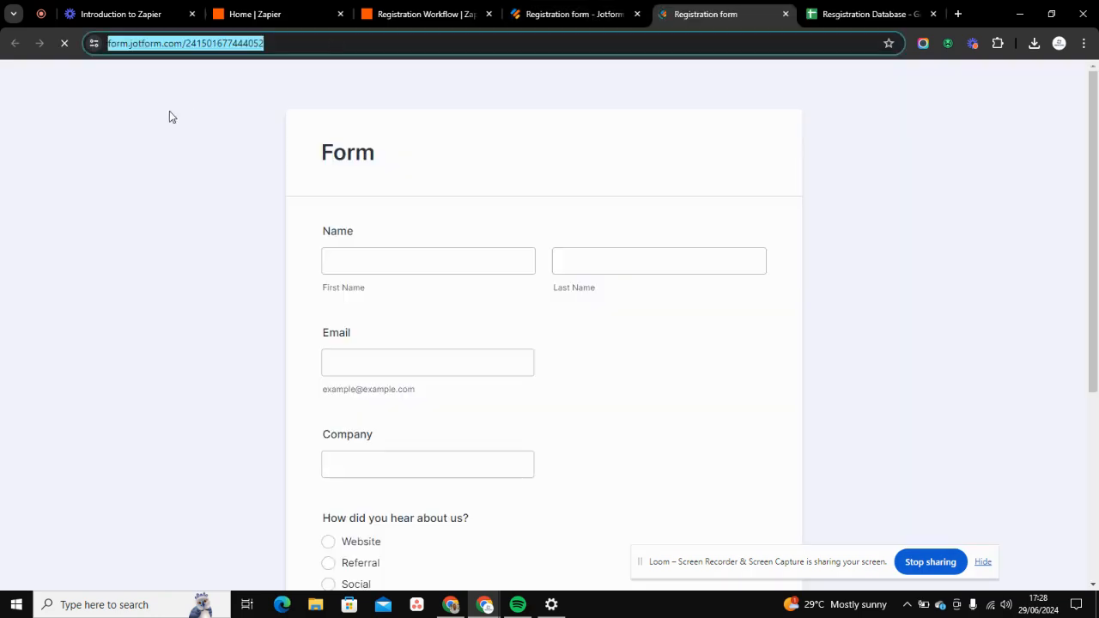
pyautogui.click(132, 112)
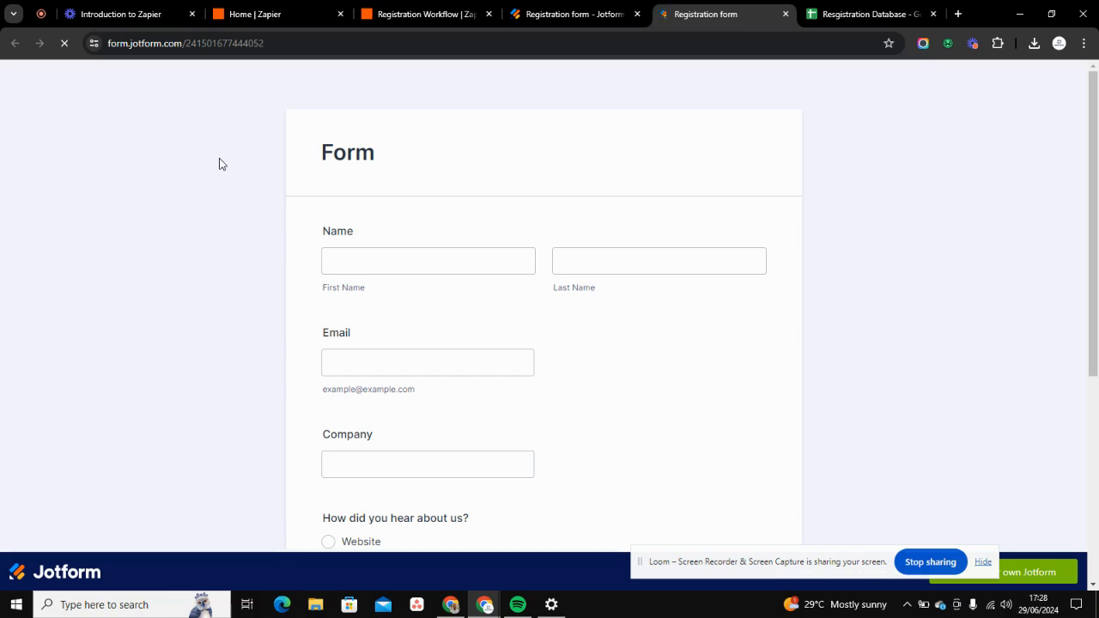
# - Fill in the registrant's first name, last name and e-mail on the form, and enter Nvidia Inc as the company
pyautogui.click(429, 252)
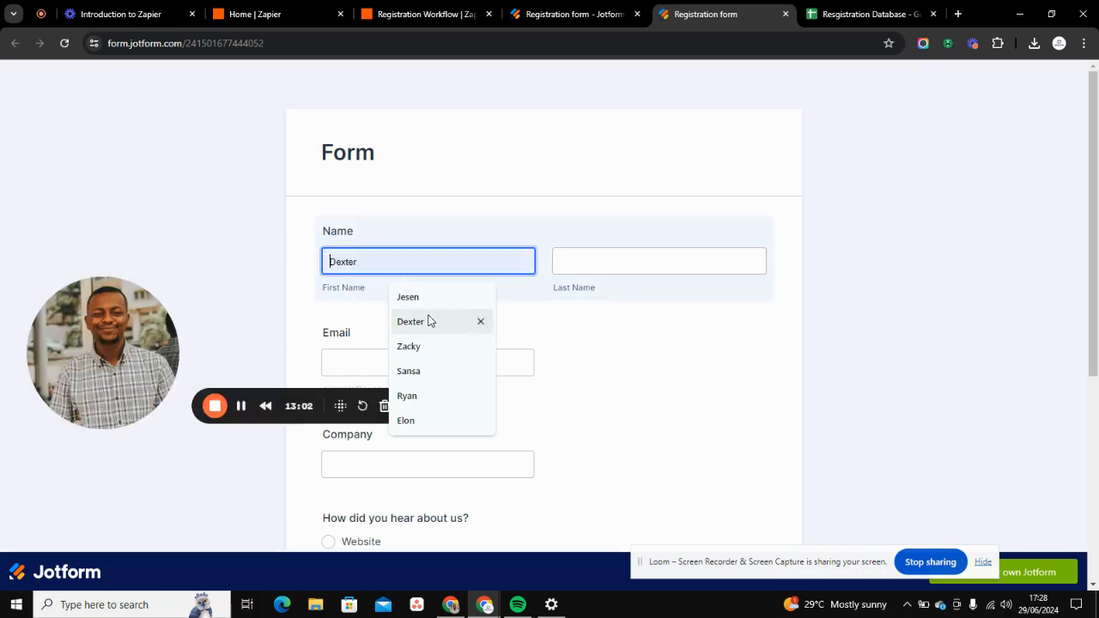
pyautogui.click(432, 296)
pyautogui.click(564, 262)
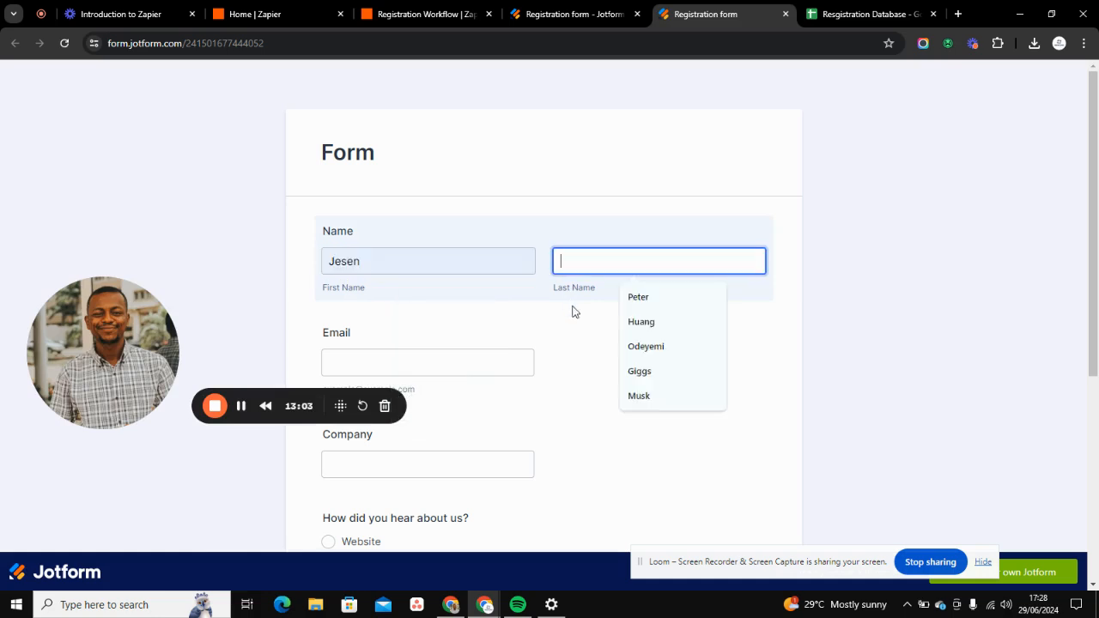
pyautogui.click(635, 322)
pyautogui.moveTo(142, 348); pyautogui.dragTo(93, 257)
pyautogui.click(347, 364)
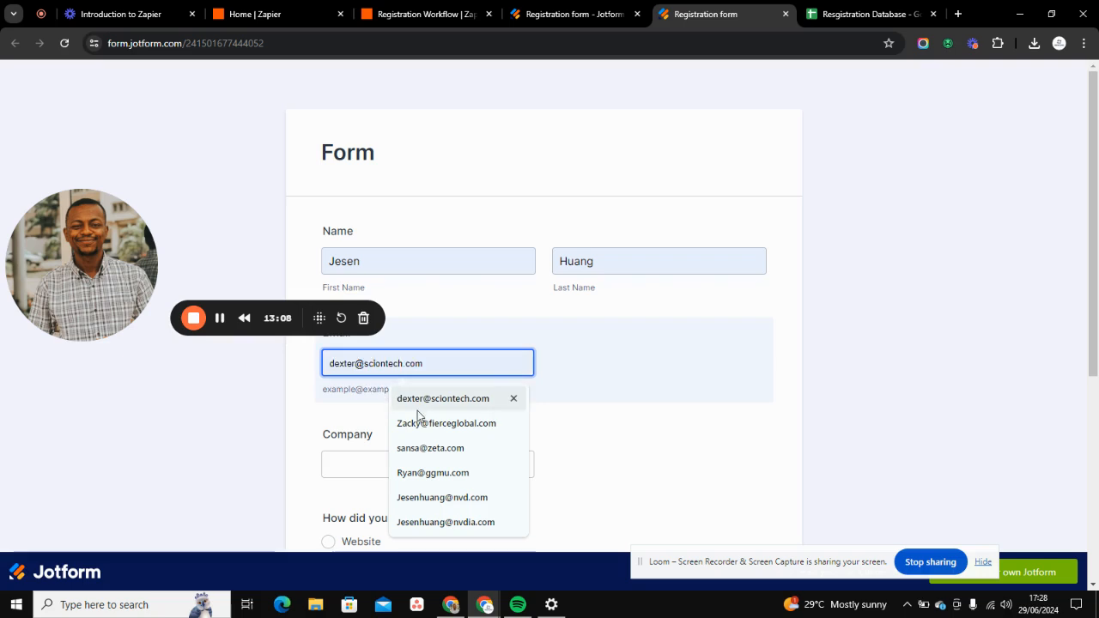
pyautogui.click(438, 498)
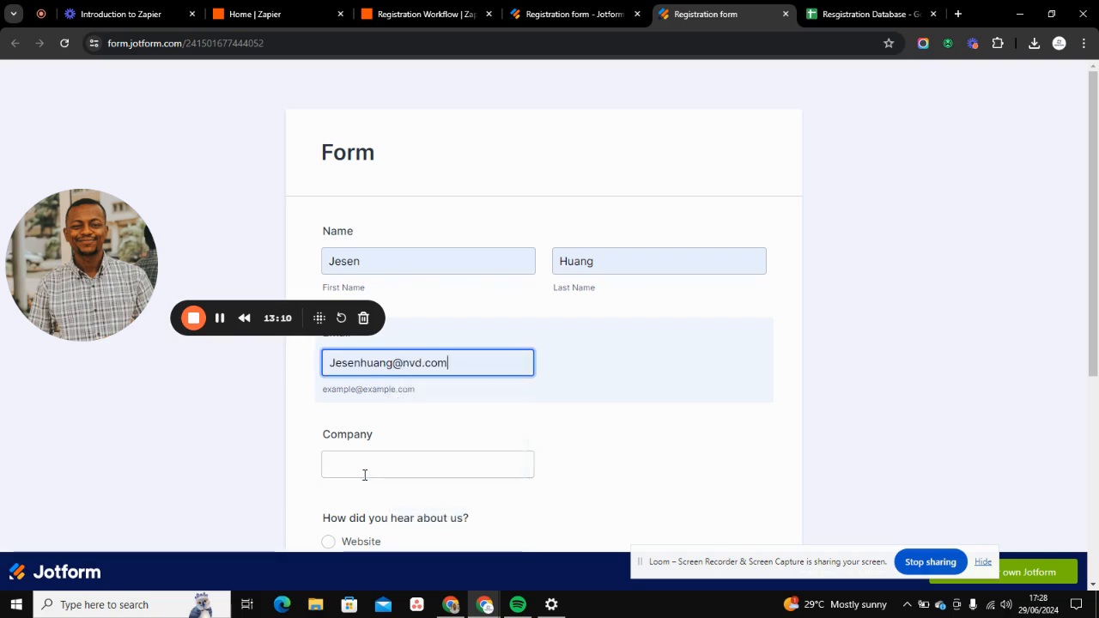
pyautogui.click(386, 465)
pyautogui.click(408, 431)
# - Answer Website for how they heard about us and Process Mapping for what we can do, and submit the form
pyautogui.scroll(-3, 408, 431)
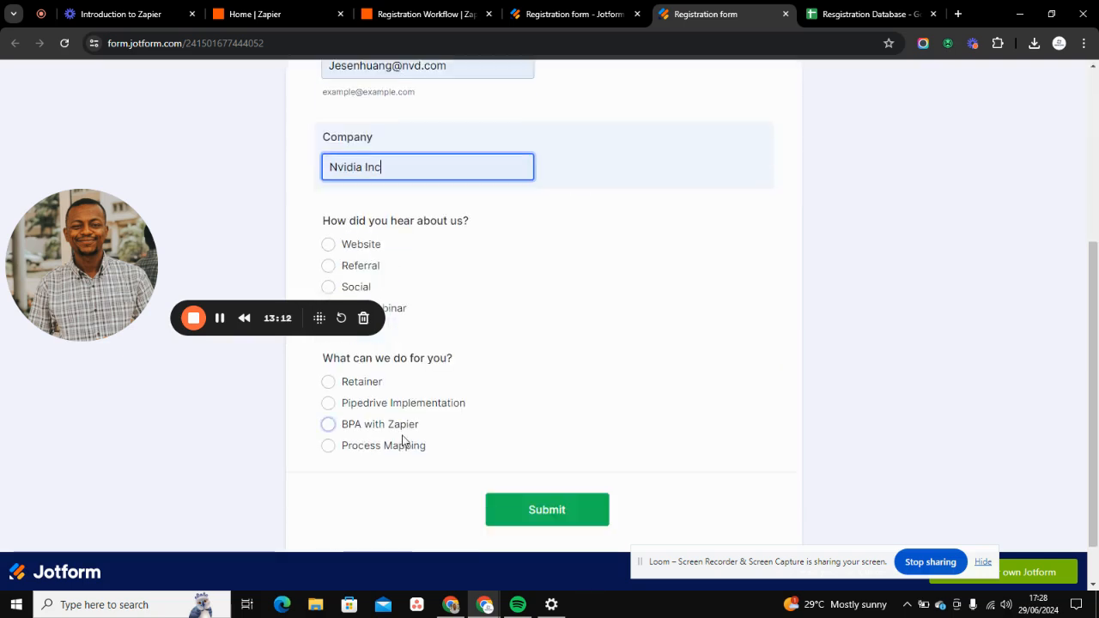
pyautogui.click(328, 245)
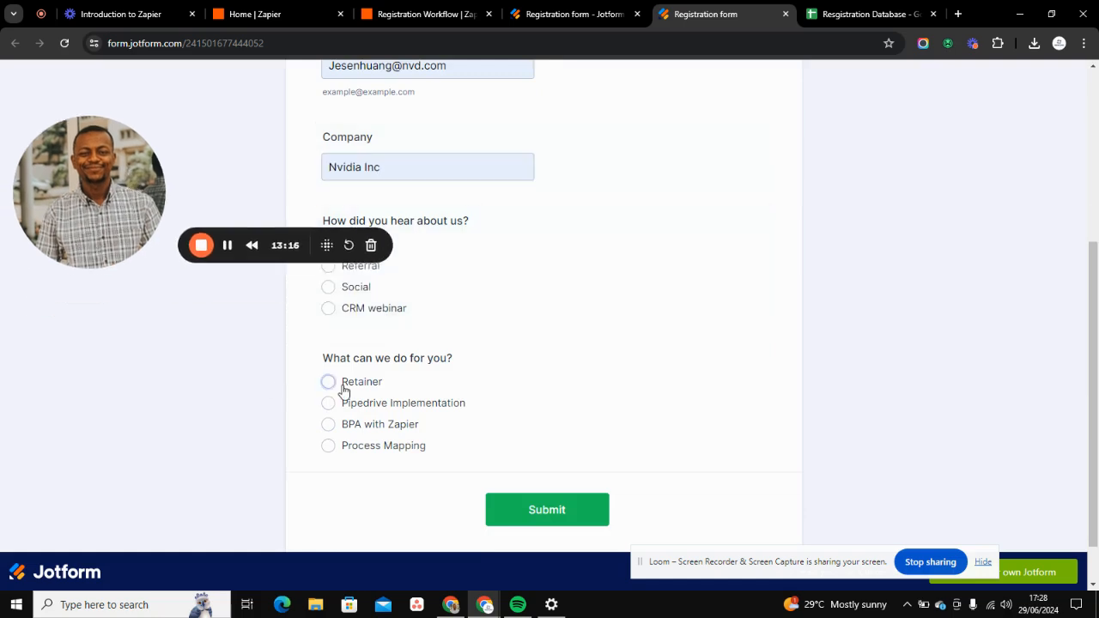
pyautogui.click(329, 447)
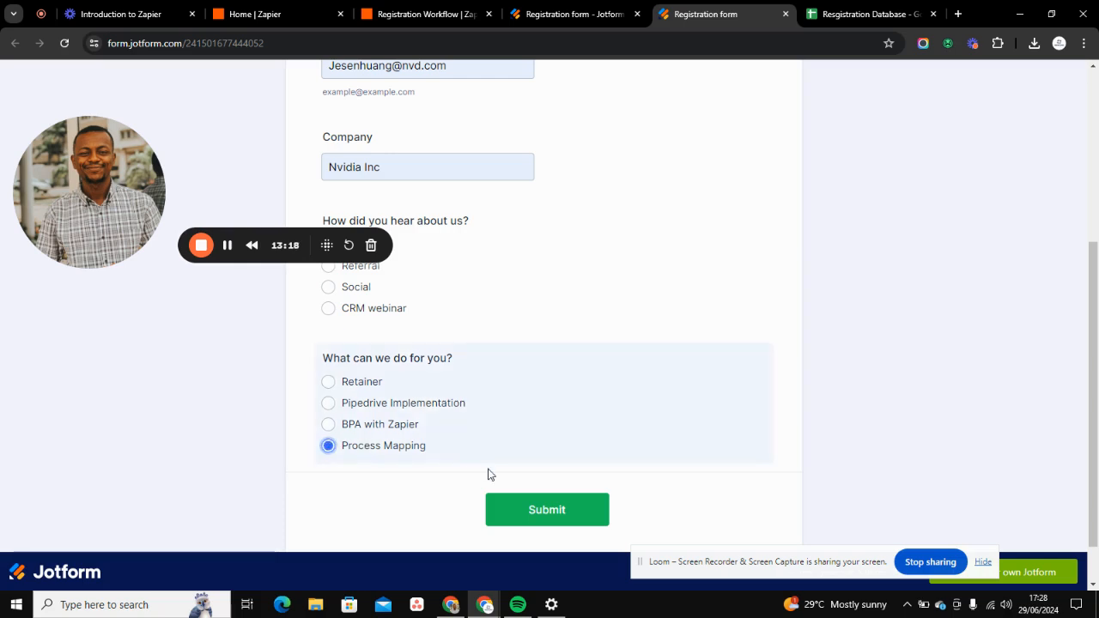
pyautogui.click(516, 513)
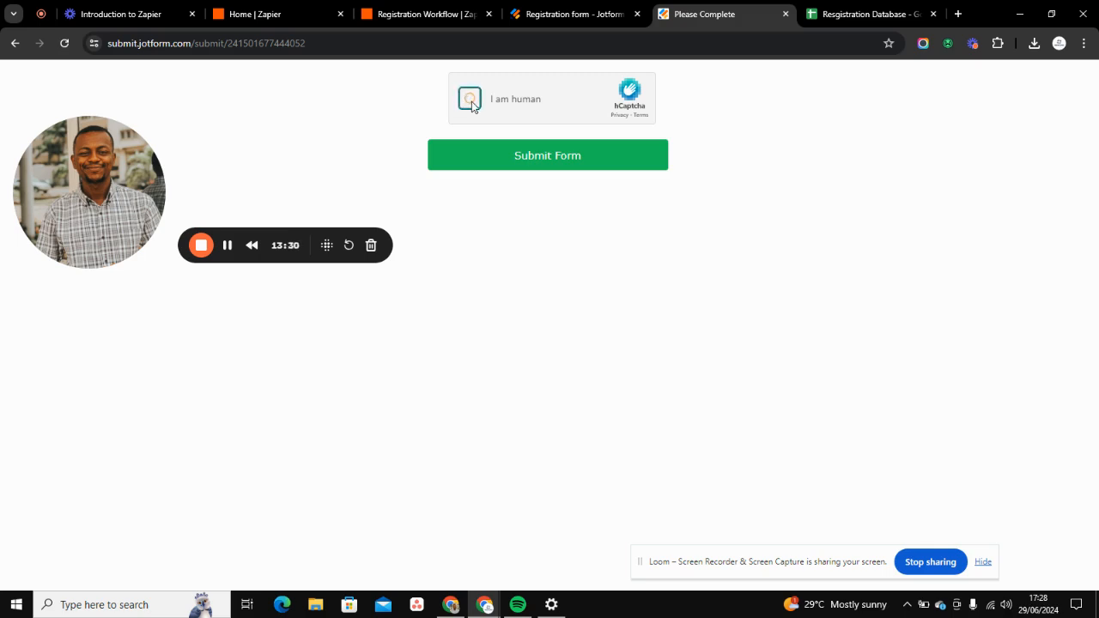
# - Complete the hCaptcha human check by picking the dolphin in both image challenges, and send the form
pyautogui.click(470, 99)
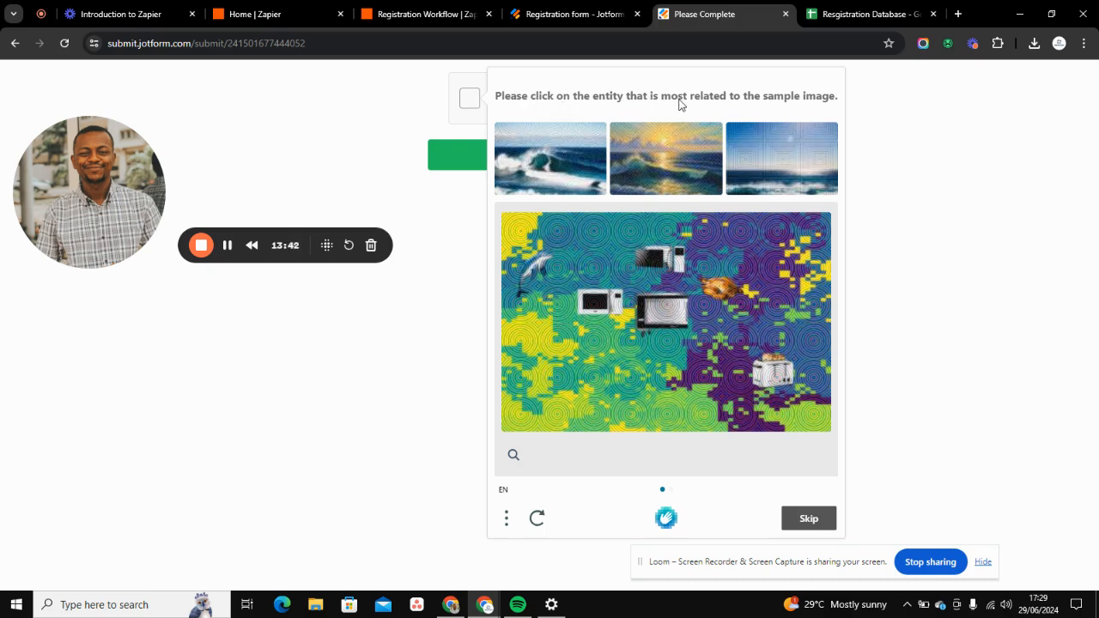
pyautogui.click(527, 262)
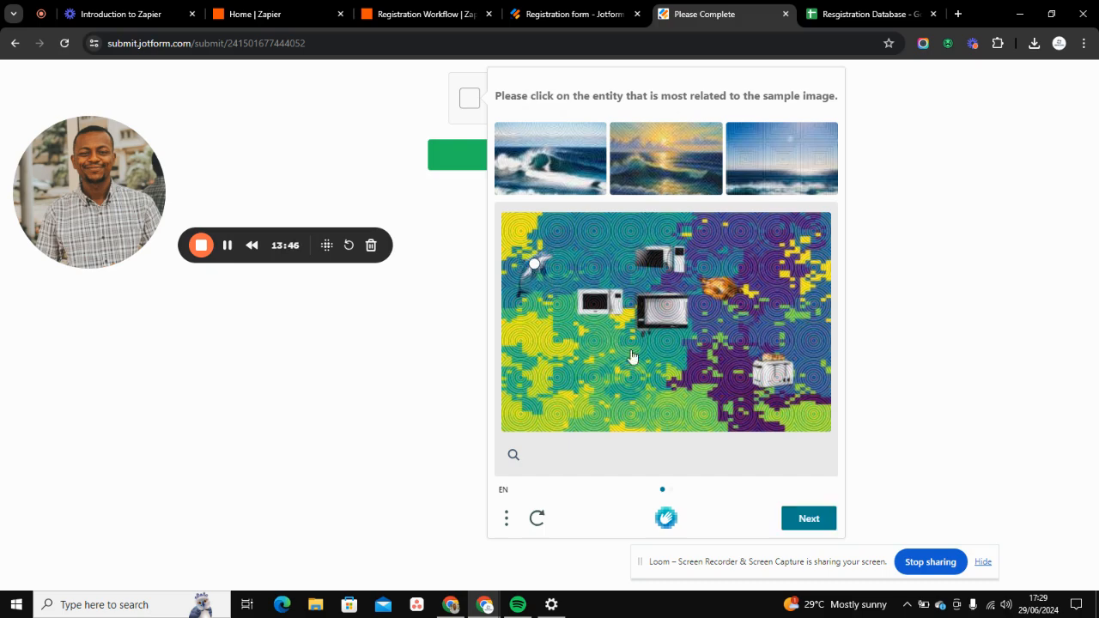
pyautogui.click(804, 516)
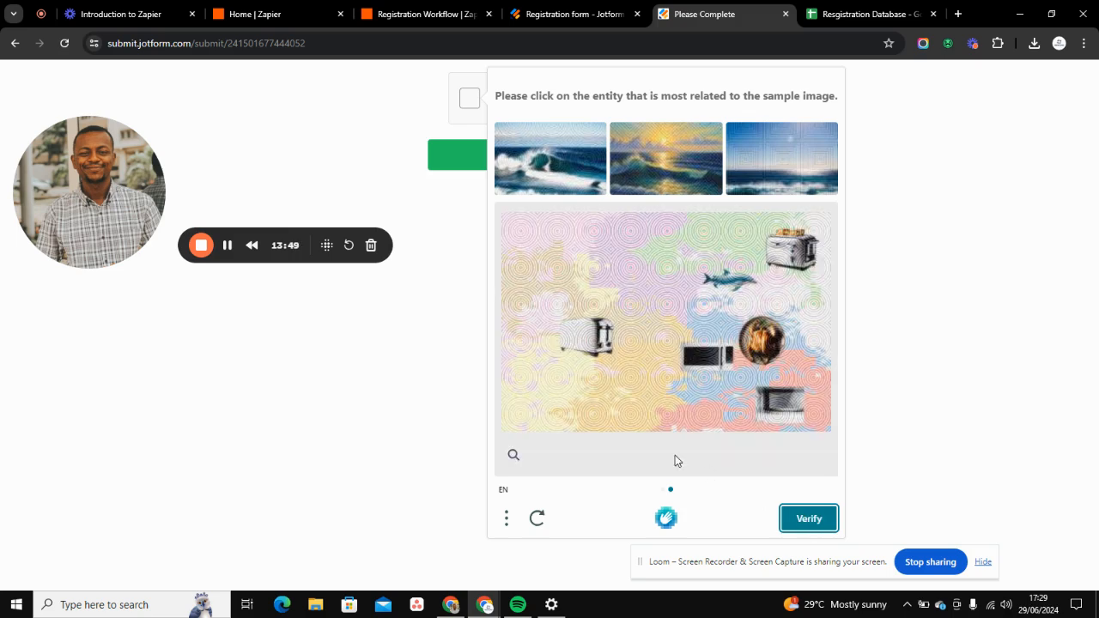
pyautogui.click(730, 274)
pyautogui.click(808, 518)
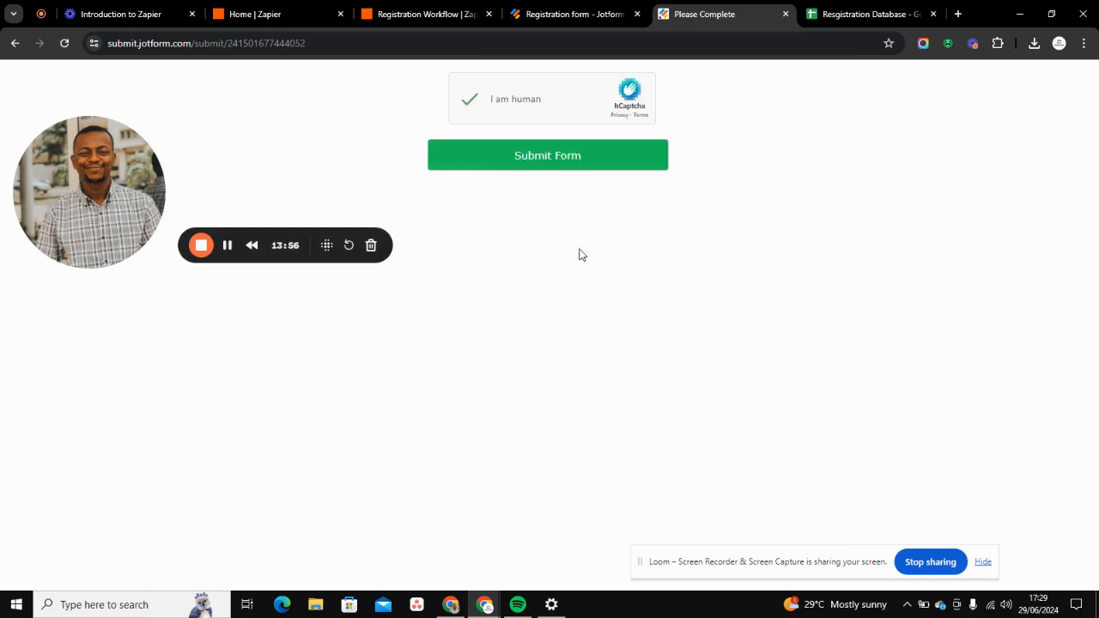
pyautogui.click(560, 157)
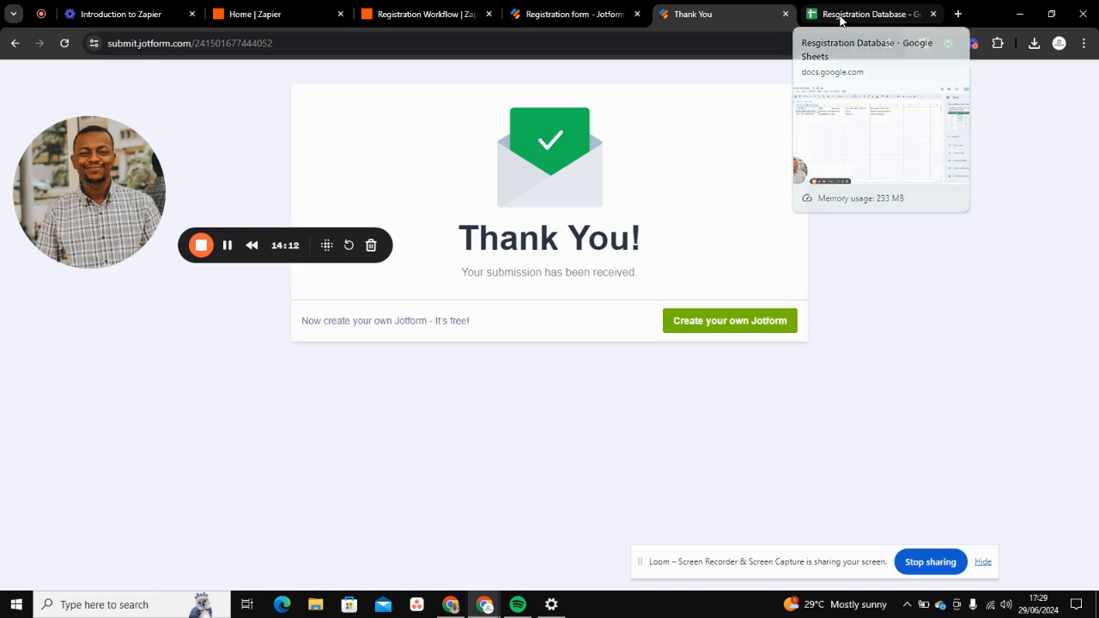
# - Switch to the Resgistration Database Google Sheet and check it for the new submission's row
pyautogui.click(841, 15)
pyautogui.moveTo(116, 214); pyautogui.dragTo(127, 240)
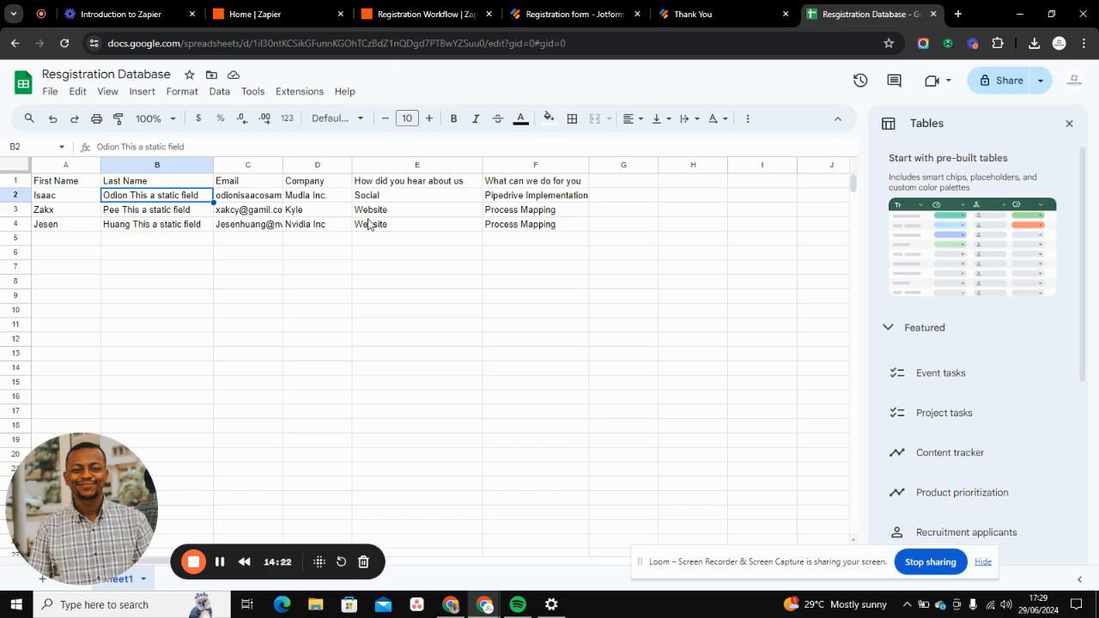
# - Switch to Zapier, open the Zaps list and examine the Registration Workflow's status and the plan's task usage
pyautogui.click(684, 8)
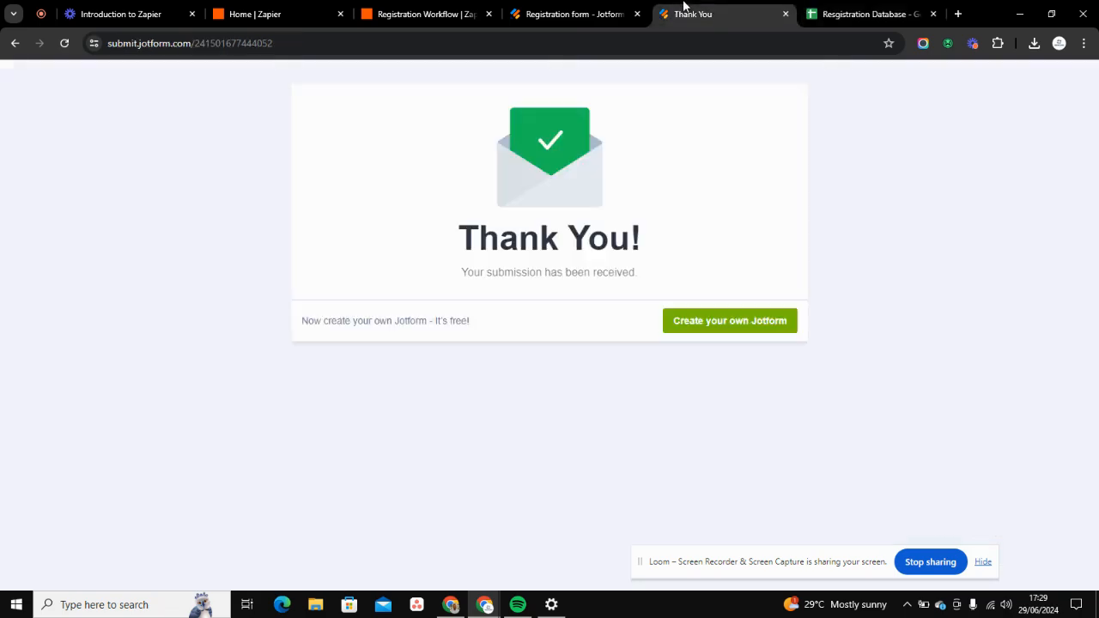
pyautogui.click(541, 9)
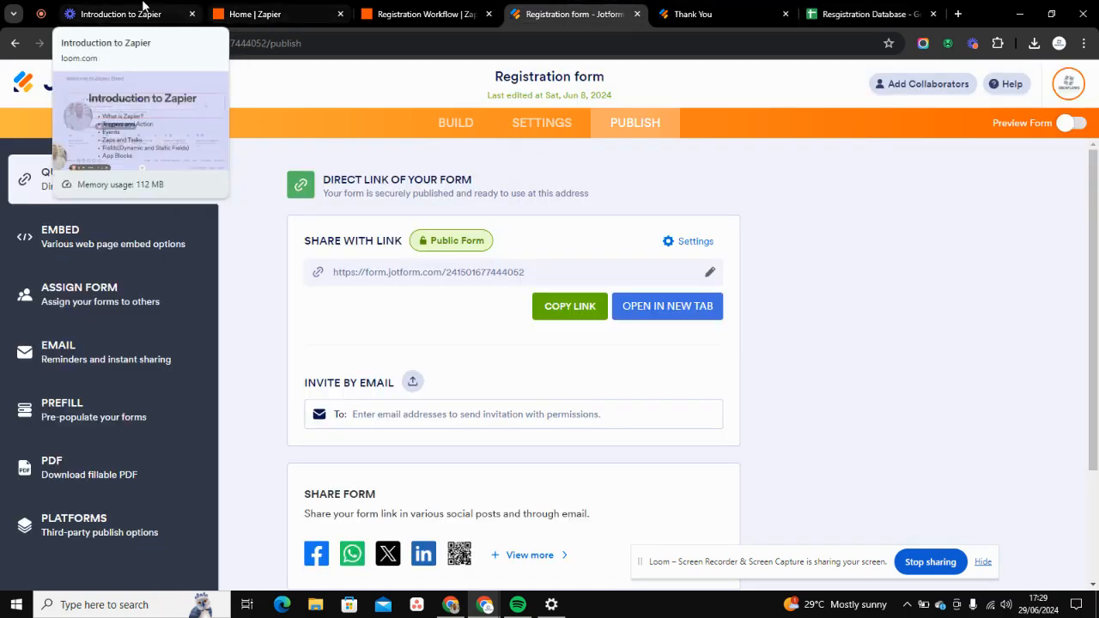
pyautogui.click(230, 10)
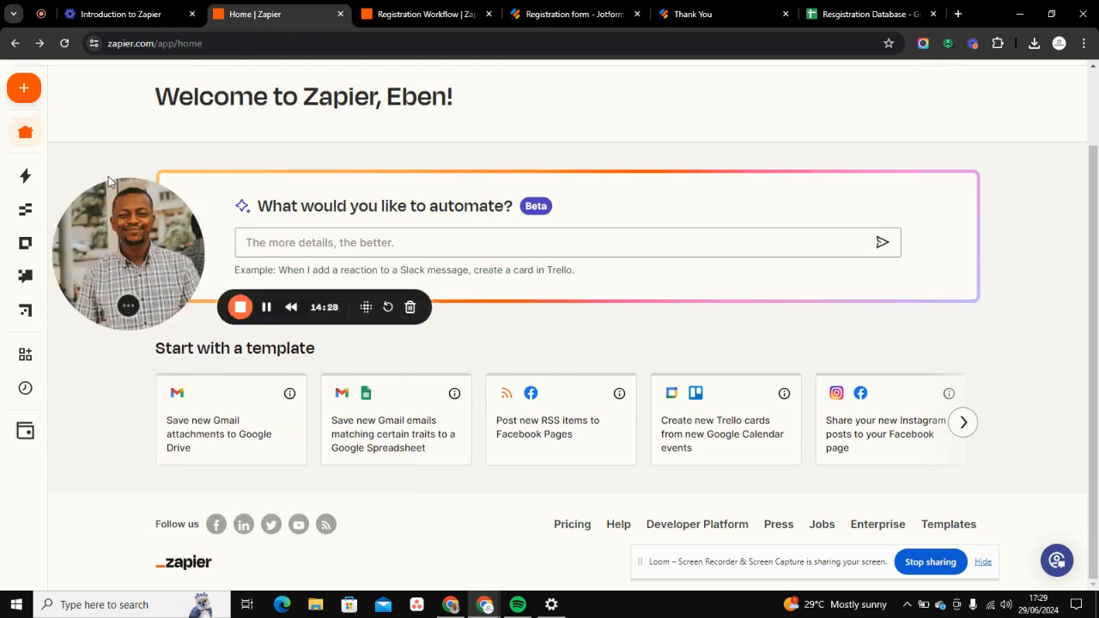
pyautogui.moveTo(60, 494)
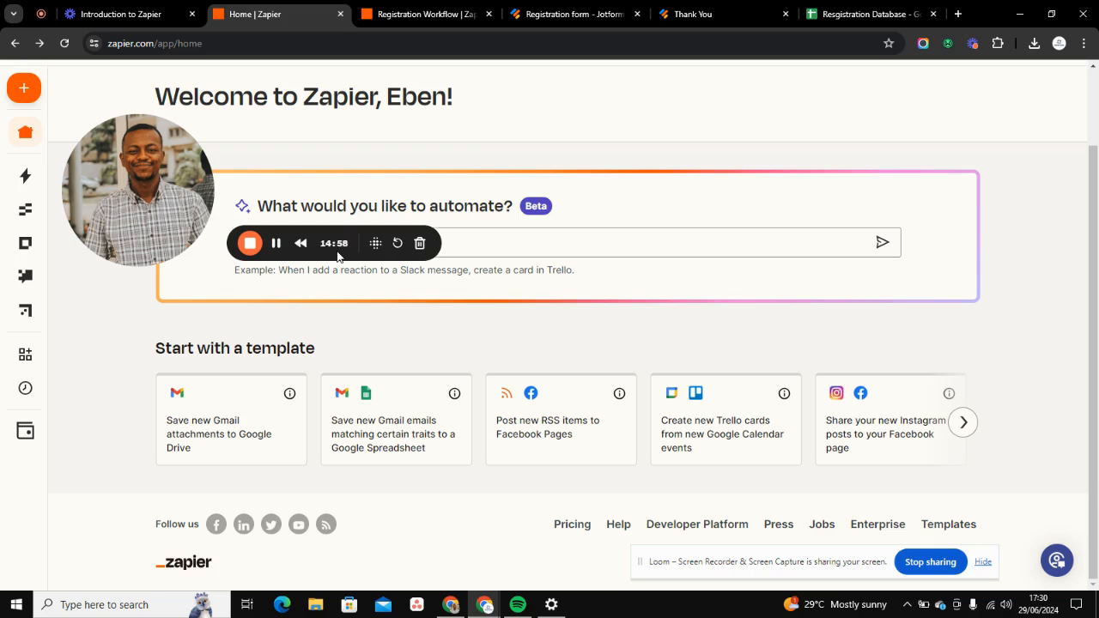
pyautogui.moveTo(37, 342)
pyautogui.moveTo(21, 276)
pyautogui.moveTo(138, 208); pyautogui.dragTo(109, 523)
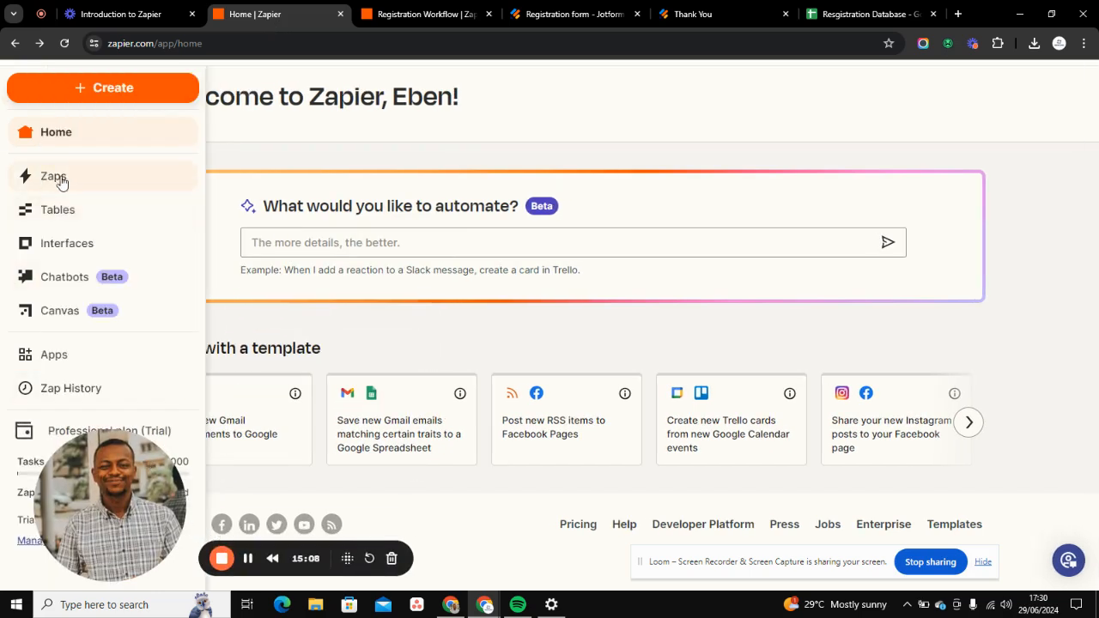
pyautogui.click(71, 186)
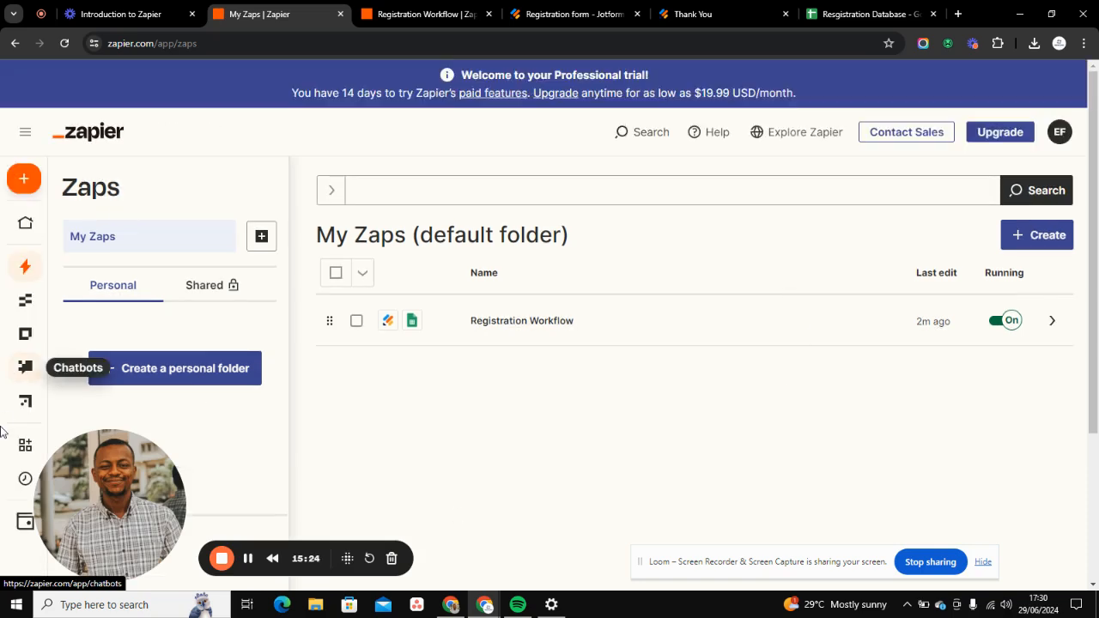
pyautogui.moveTo(99, 480); pyautogui.dragTo(78, 322)
pyautogui.moveTo(2, 577)
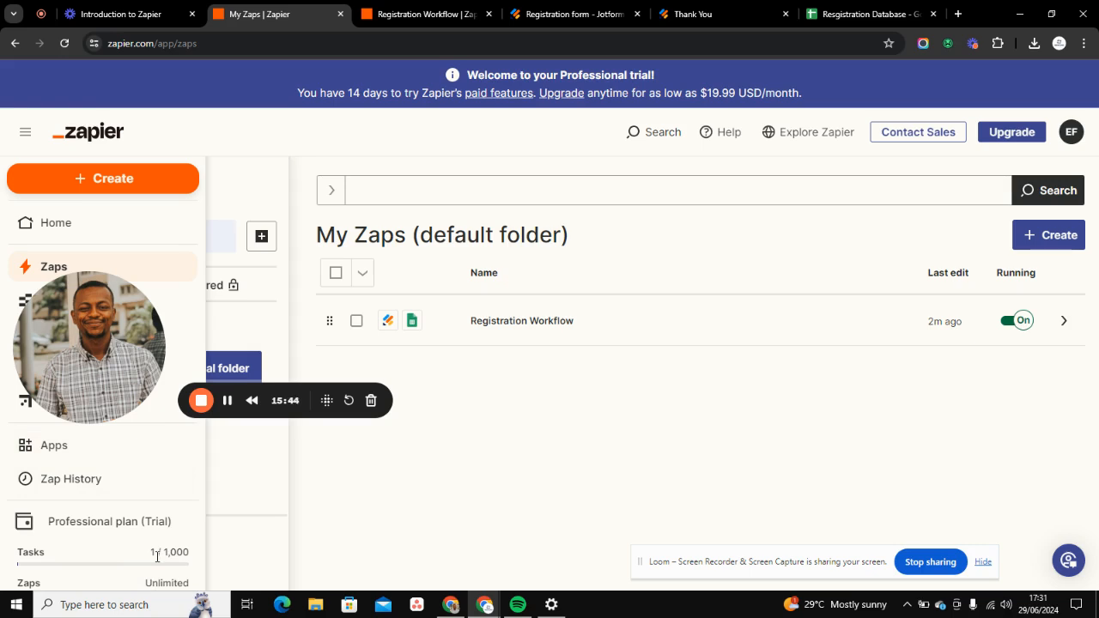
# - Return to the Introduction to Zapier outline in Loom and review its list of topics
pyautogui.click(40, 13)
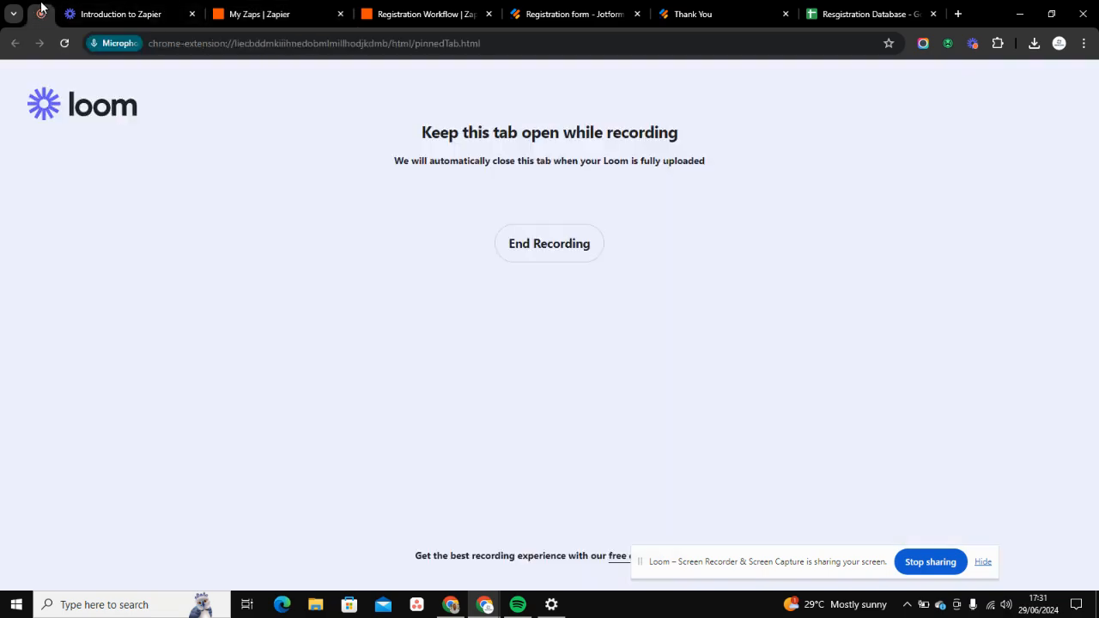
pyautogui.click(83, 14)
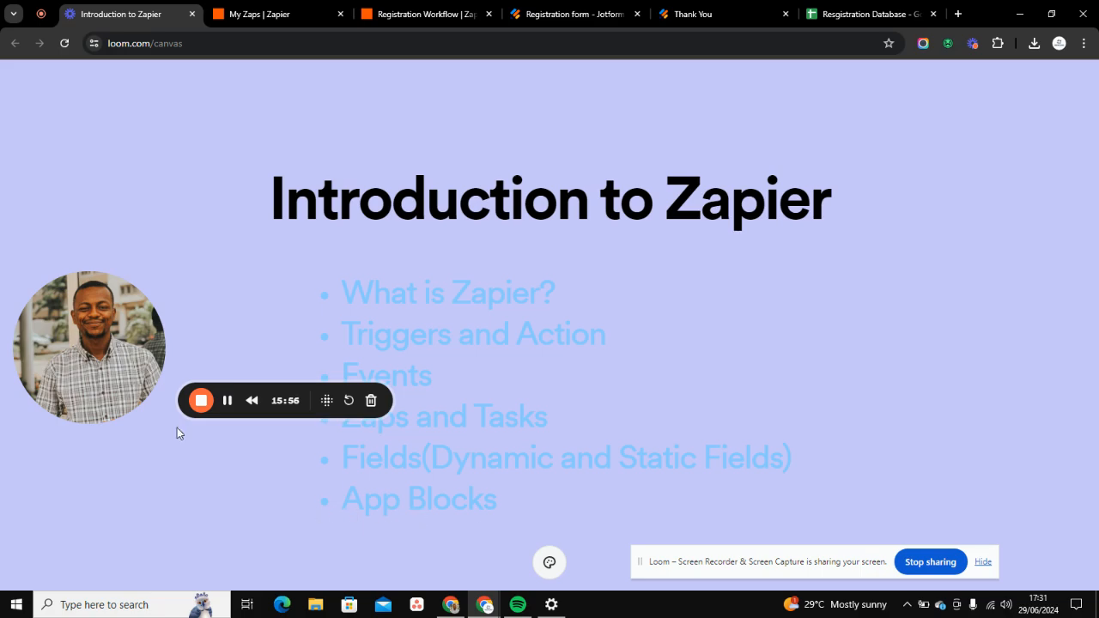
pyautogui.moveTo(71, 309); pyautogui.dragTo(63, 374)
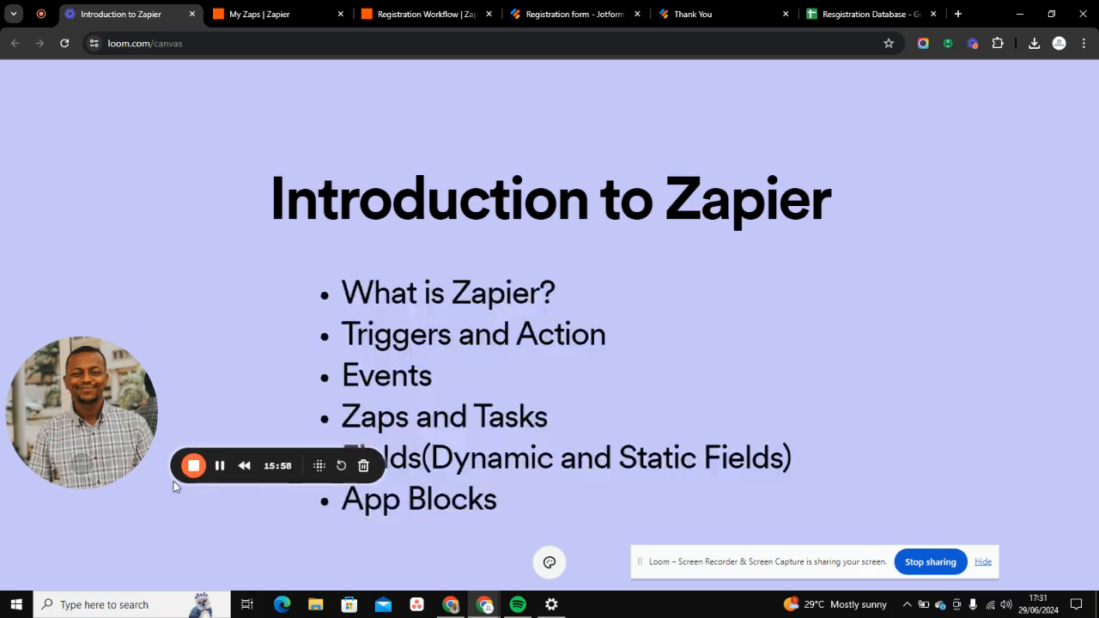